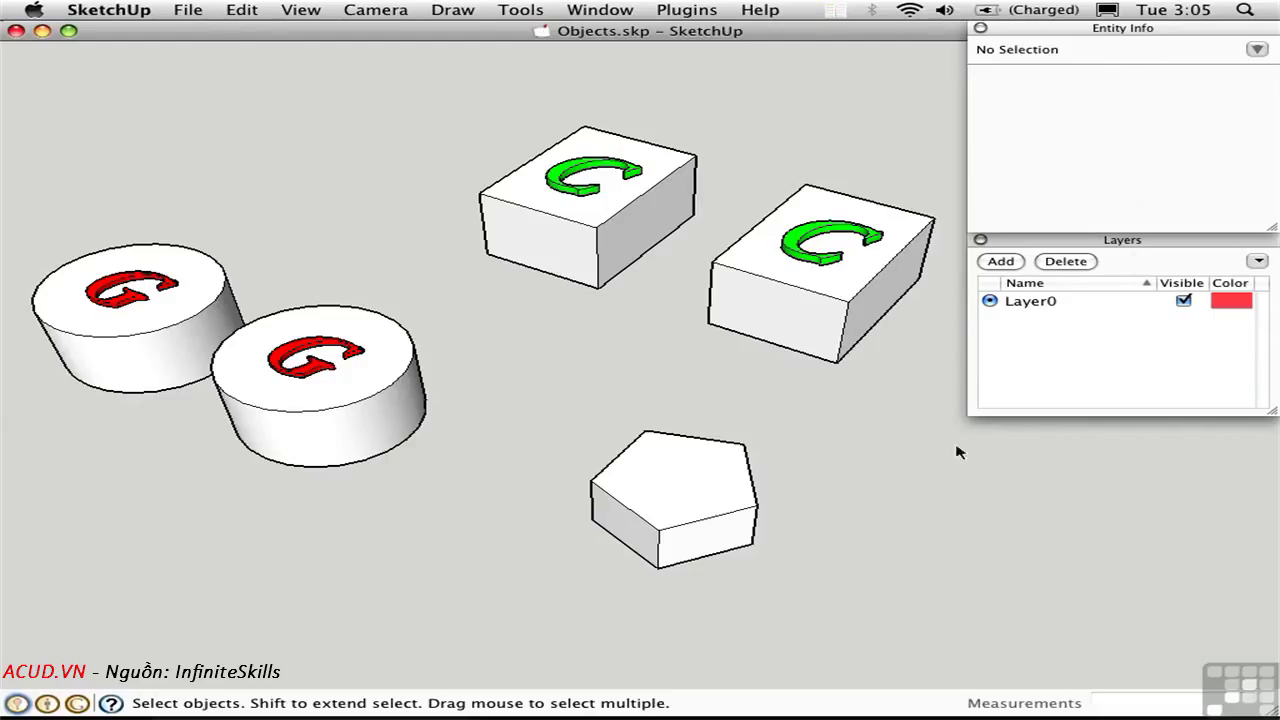
Select the right green-C box and add two new layers.
click(788, 311)
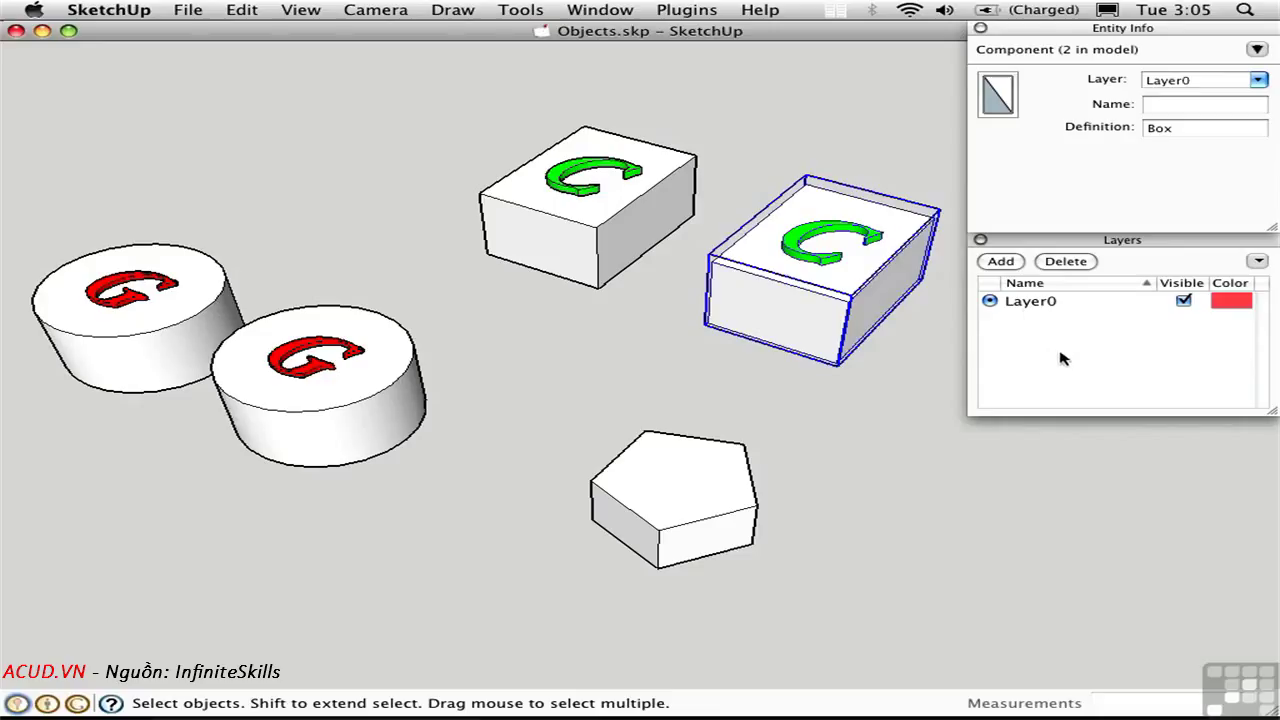
click(1002, 262)
click(1001, 264)
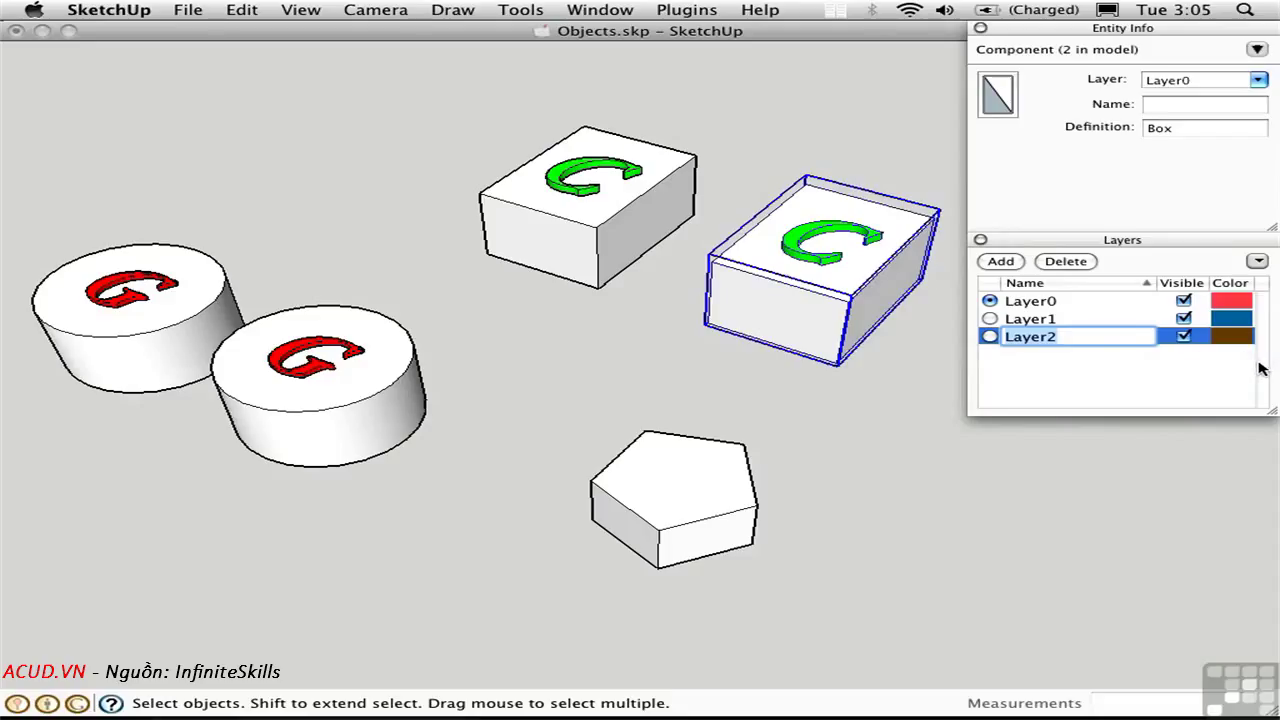
Assign the box to a new layer 3, then rename that layer to Layer3.
click(1177, 86)
double_click(1180, 84)
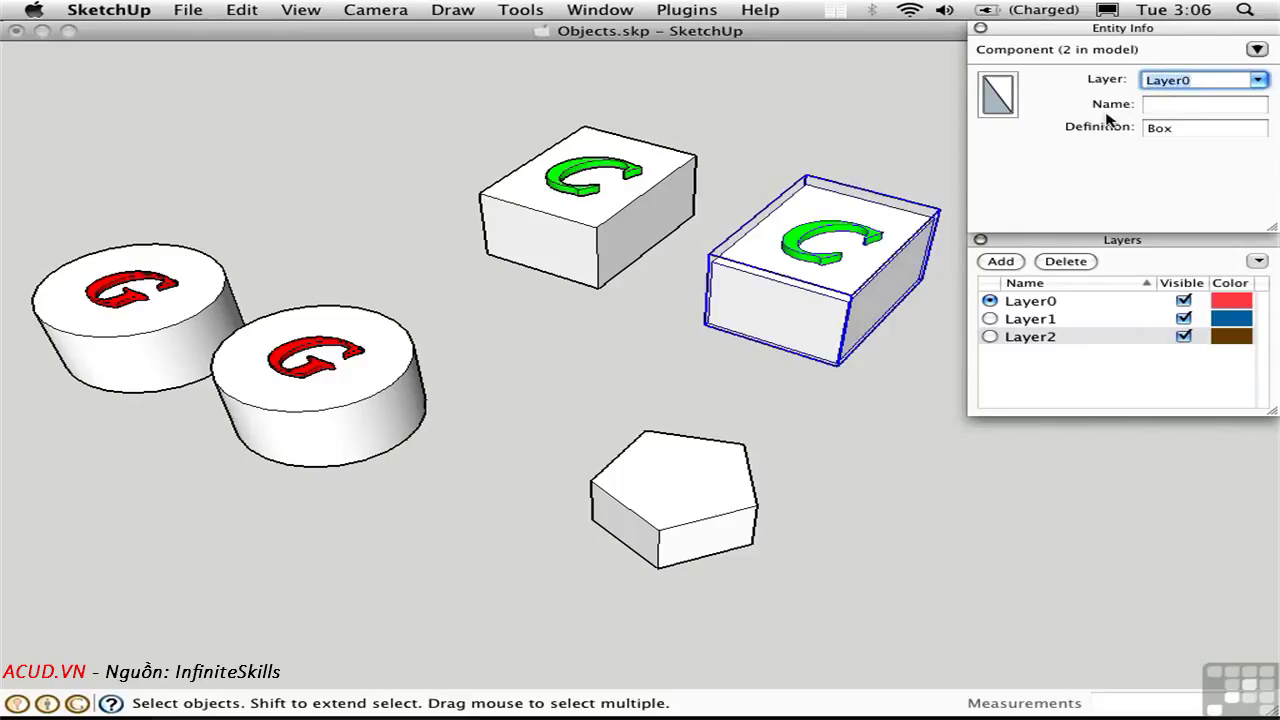
text(3)
key(Return)
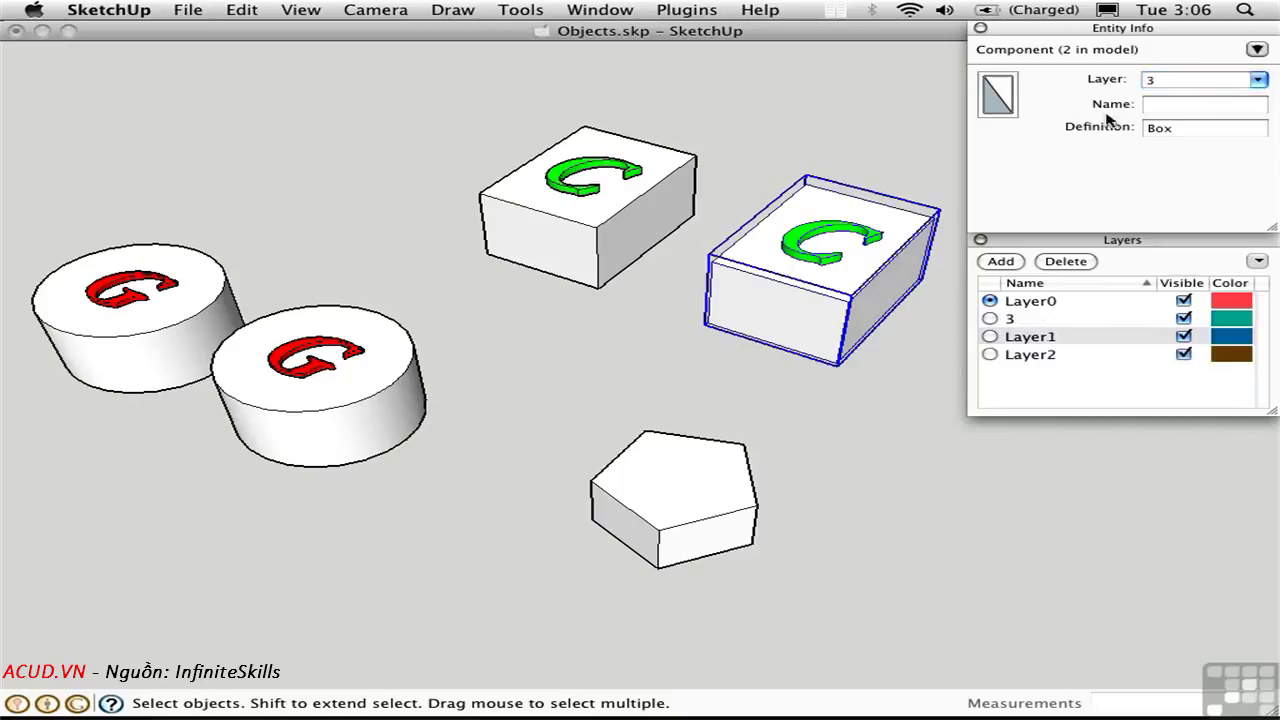
click(1012, 320)
click(1010, 324)
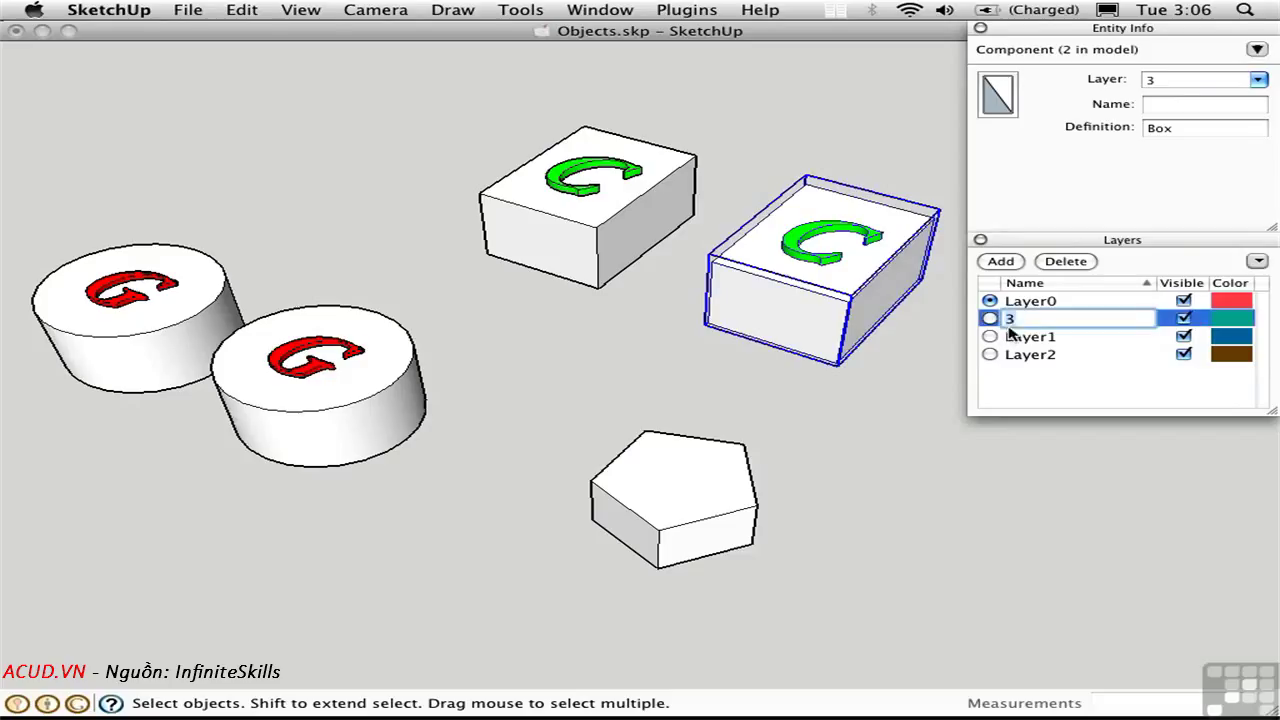
text(Layer)
key(Return)
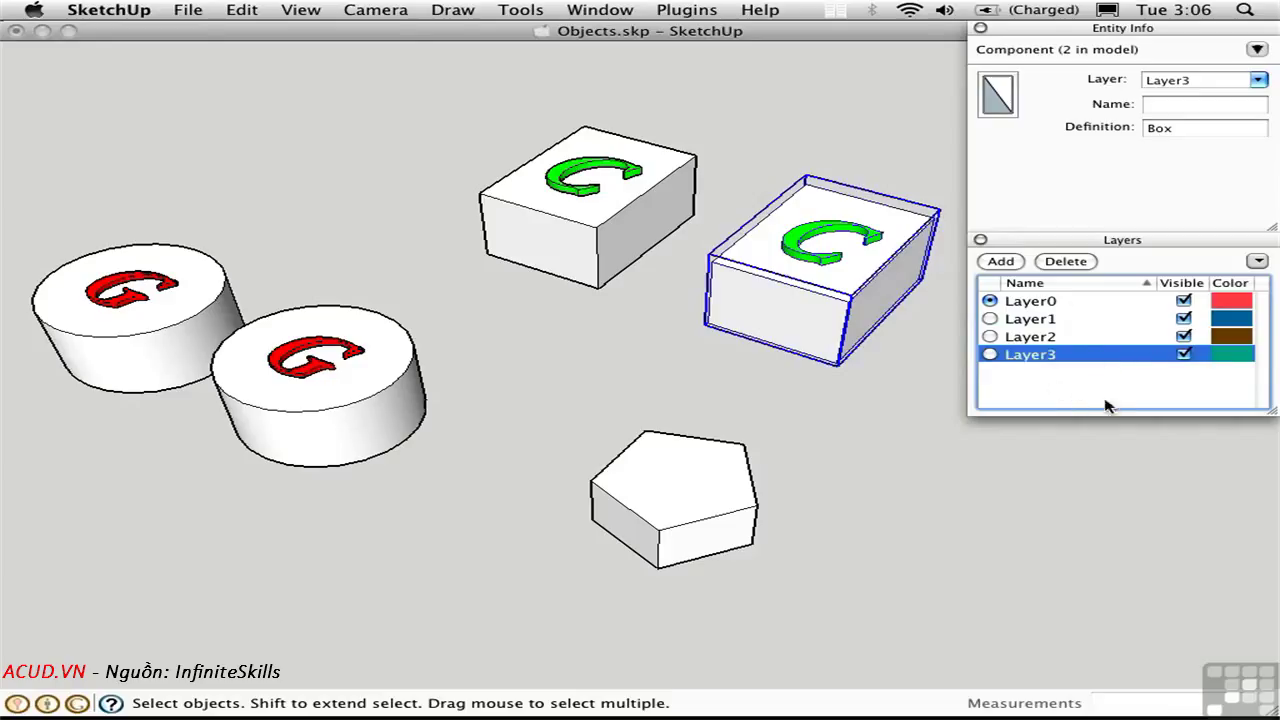
click(1184, 356)
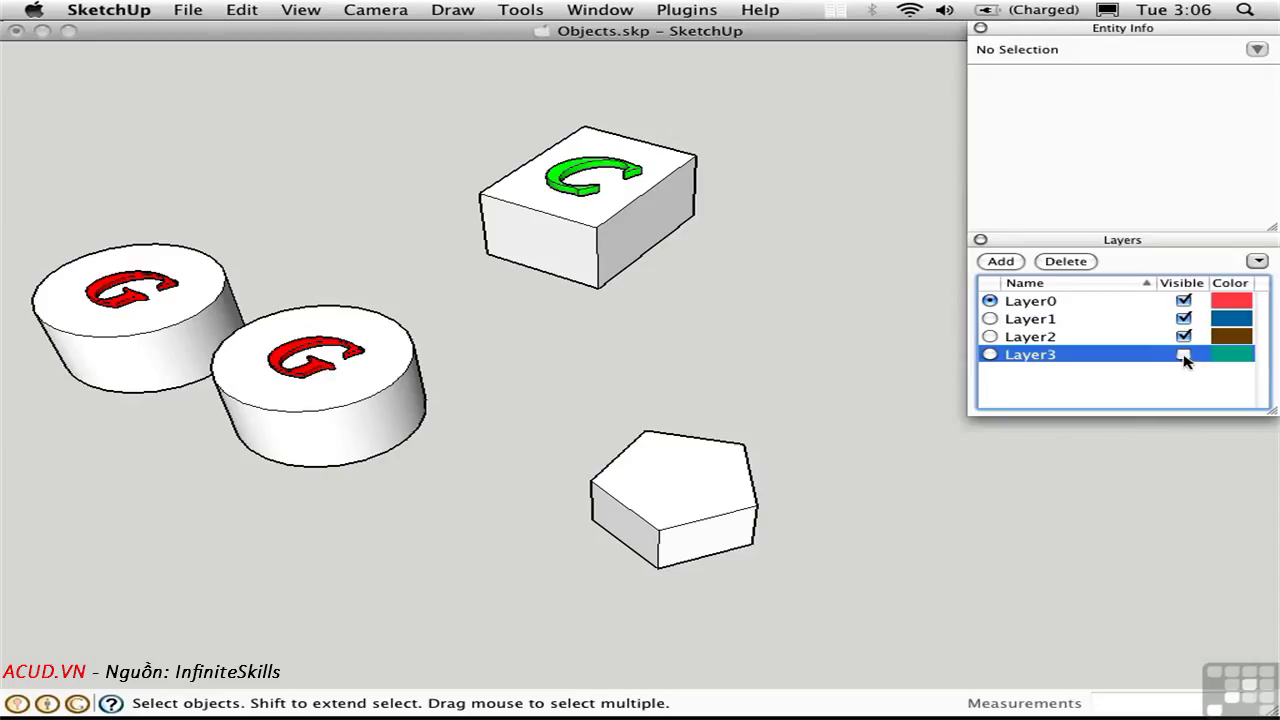
click(1184, 356)
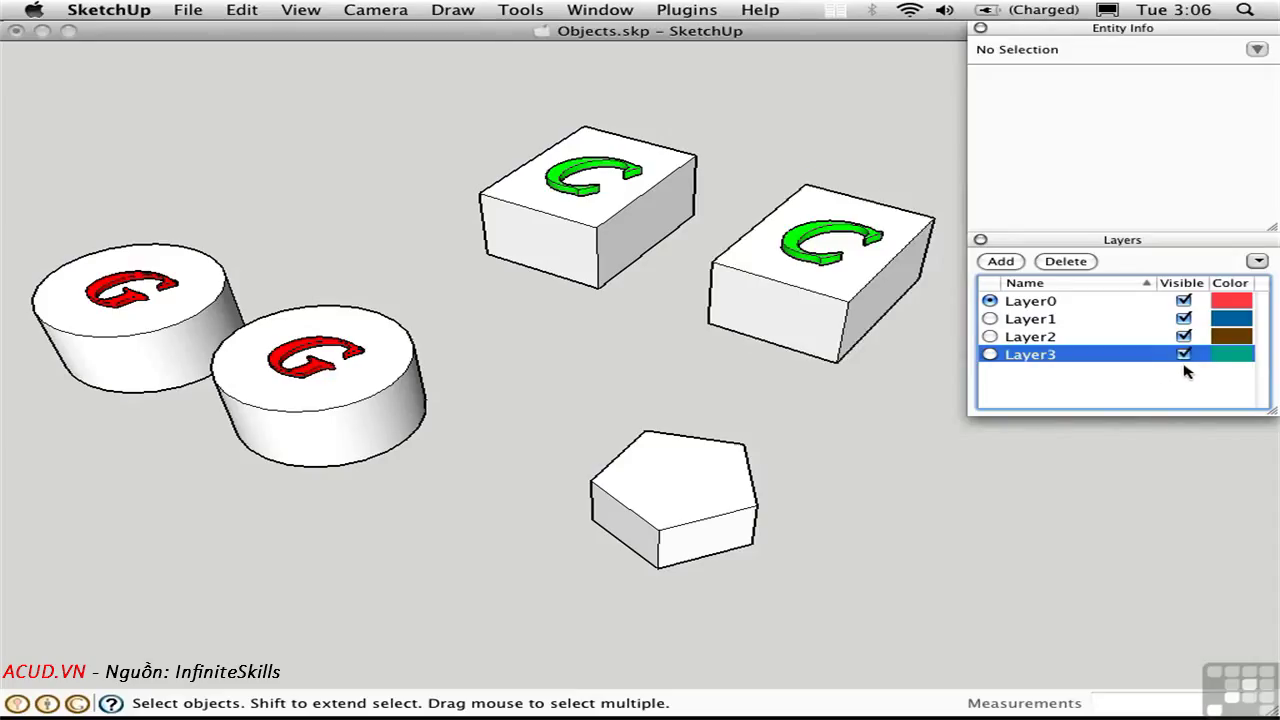
click(1232, 356)
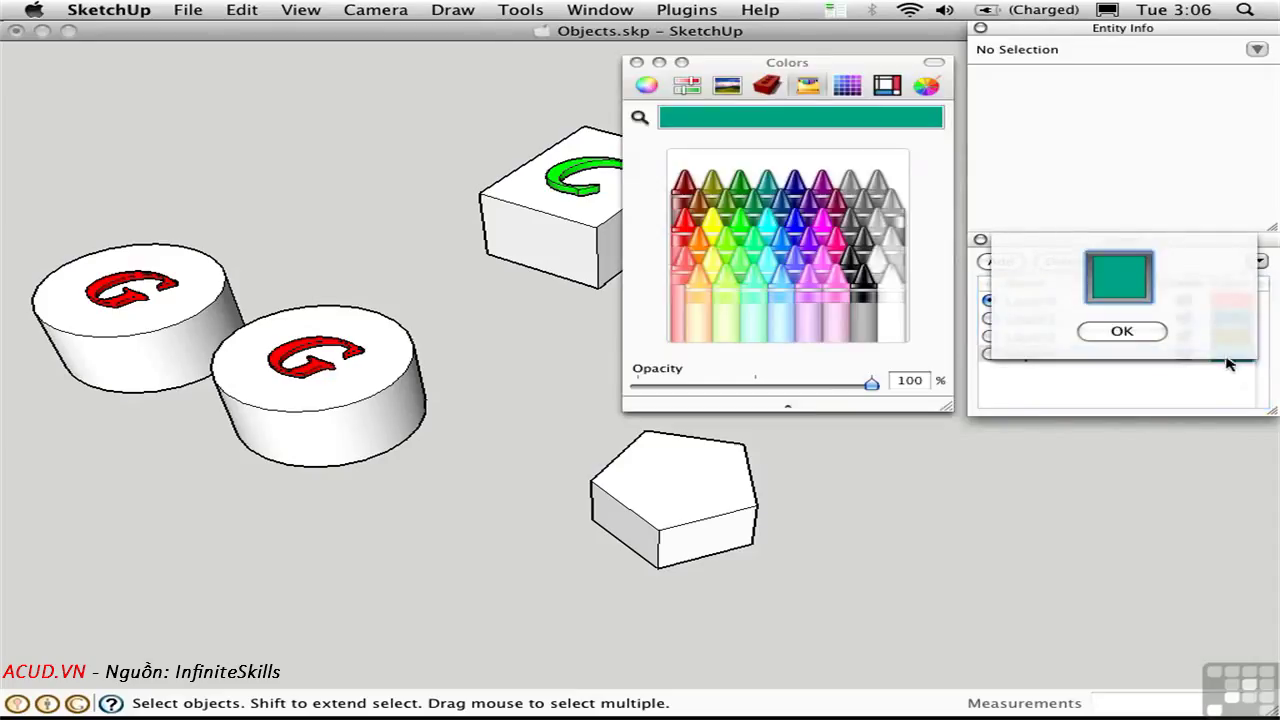
click(1122, 333)
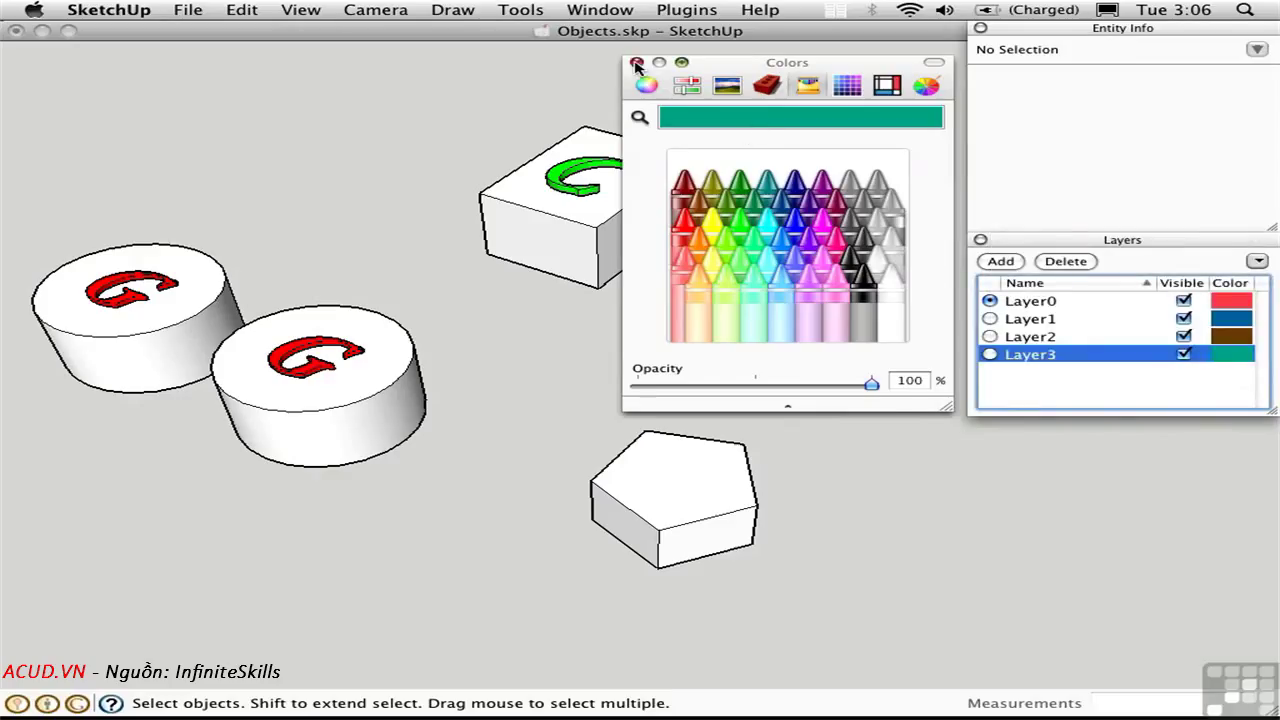
click(636, 64)
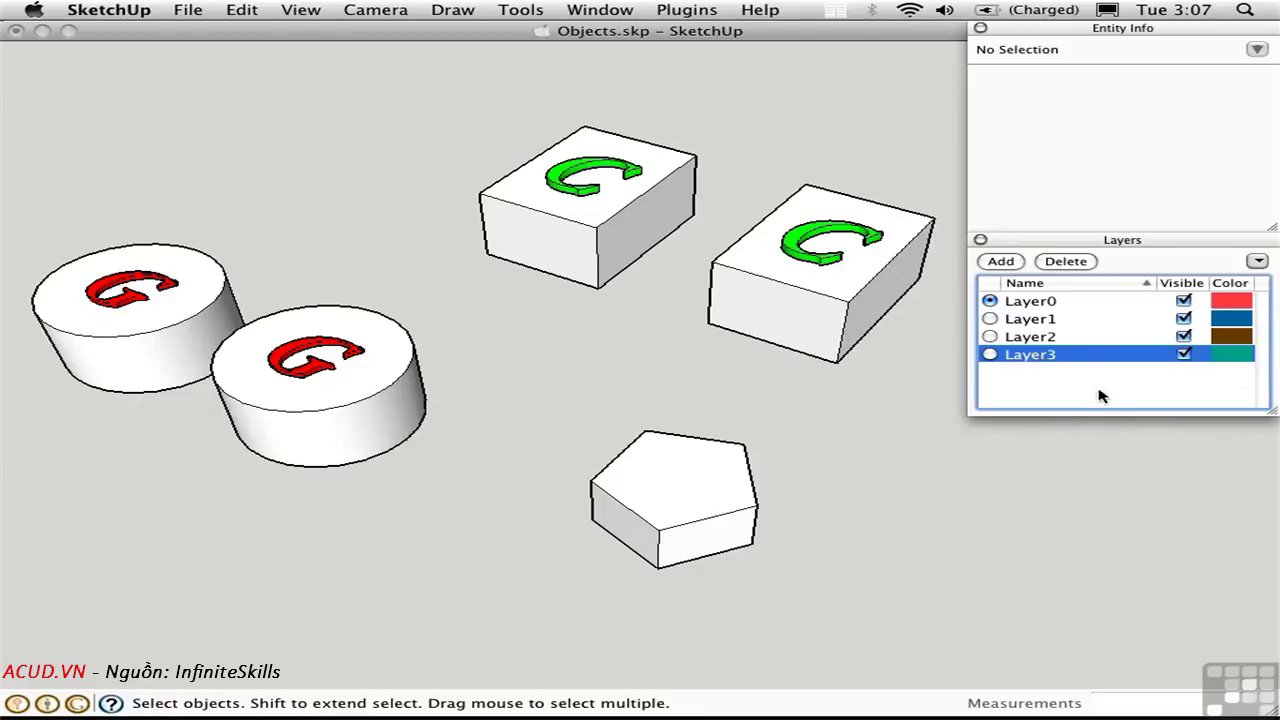
Move the front red-G cylinder onto Layer3.
click(366, 378)
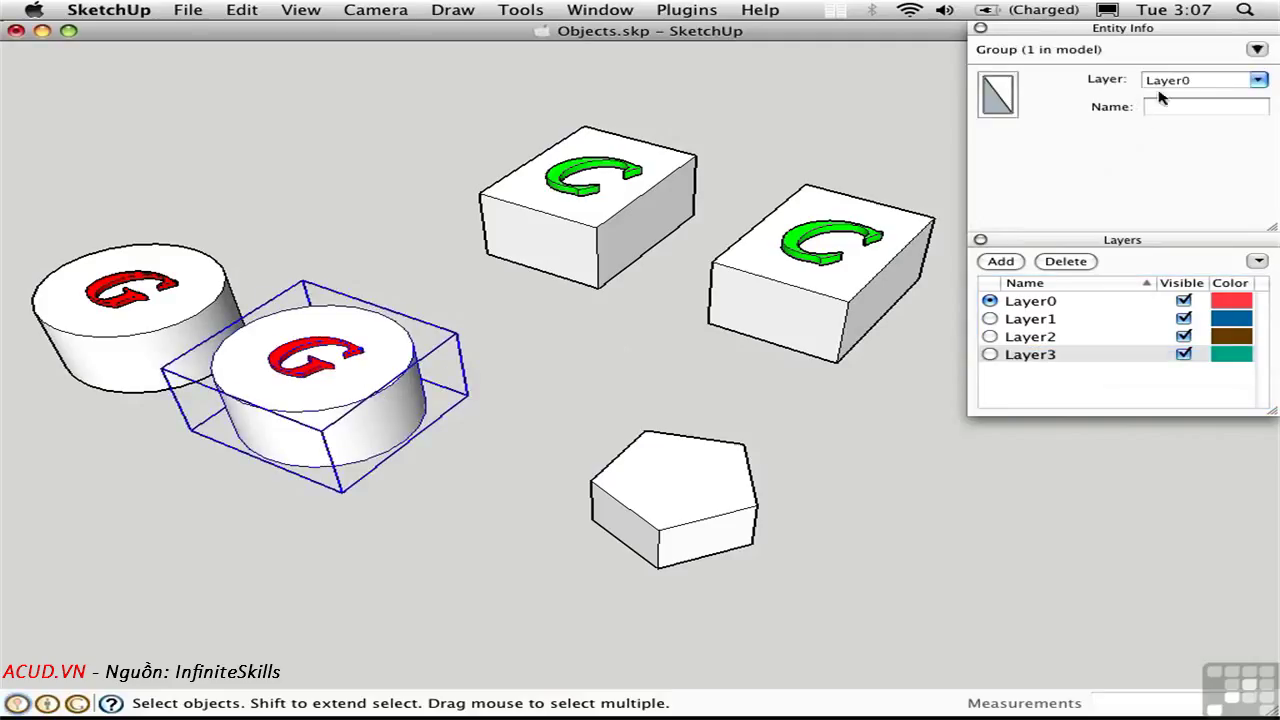
click(1259, 82)
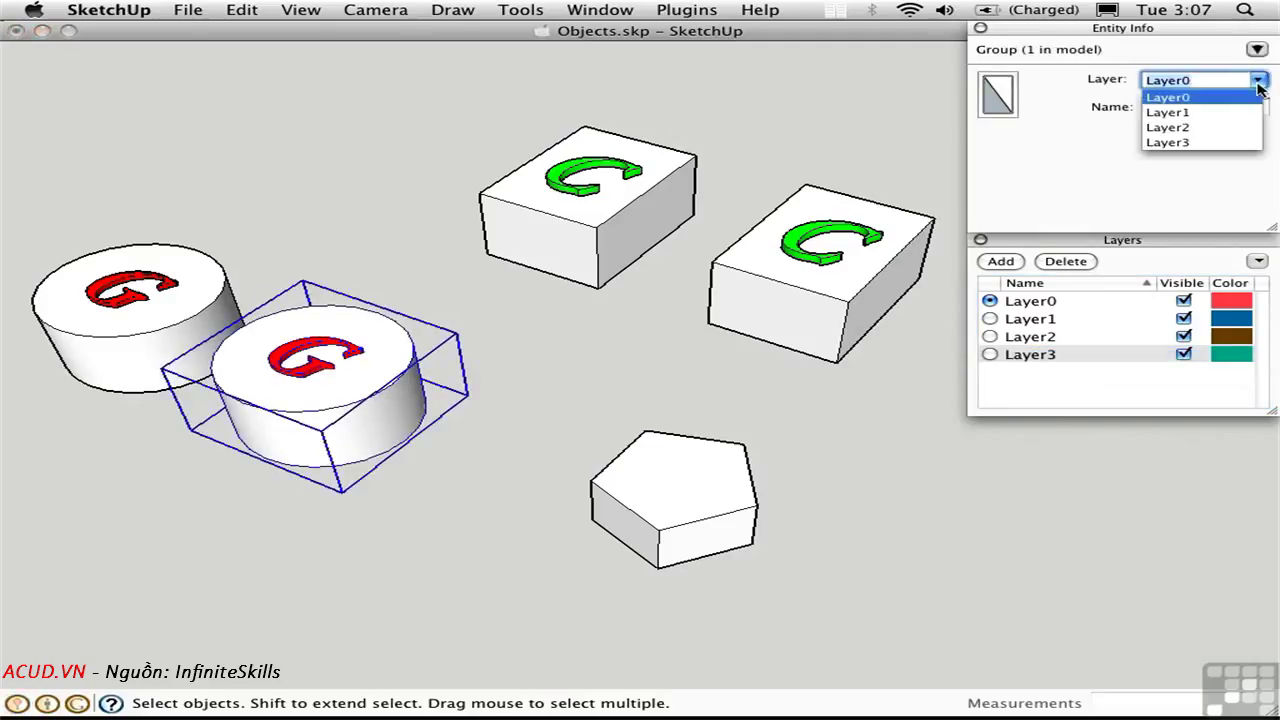
click(1168, 143)
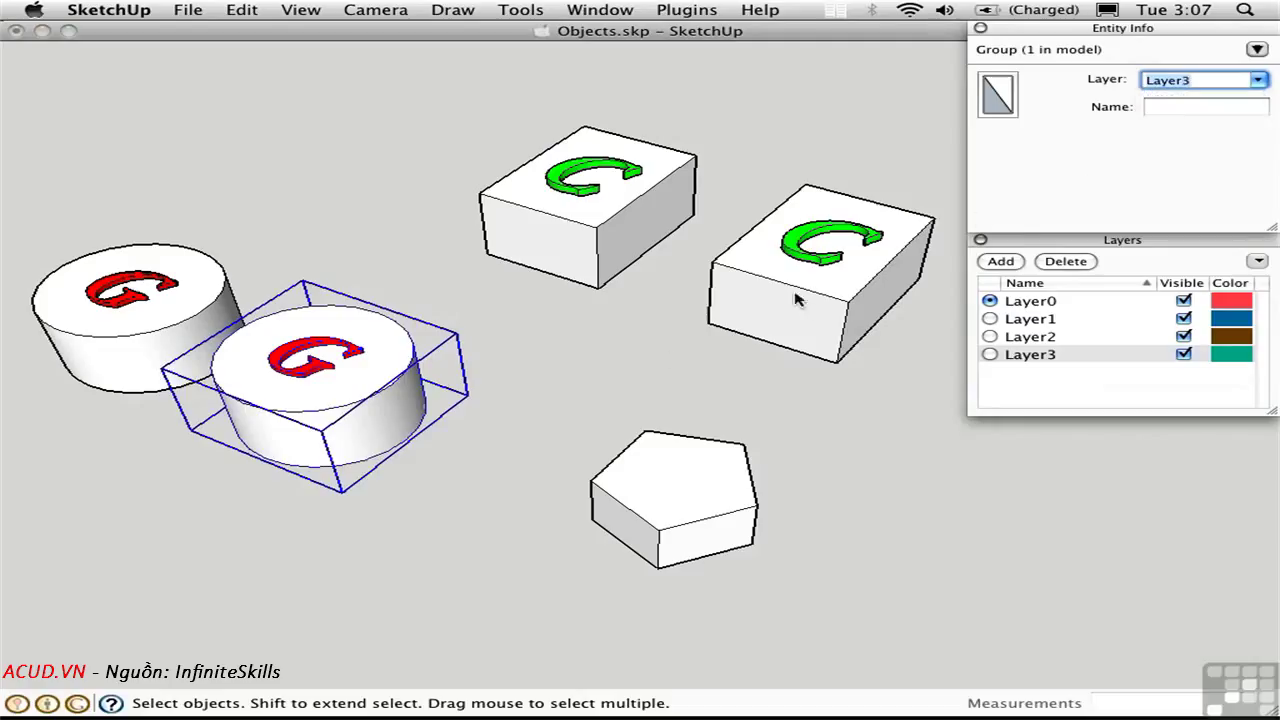
click(480, 358)
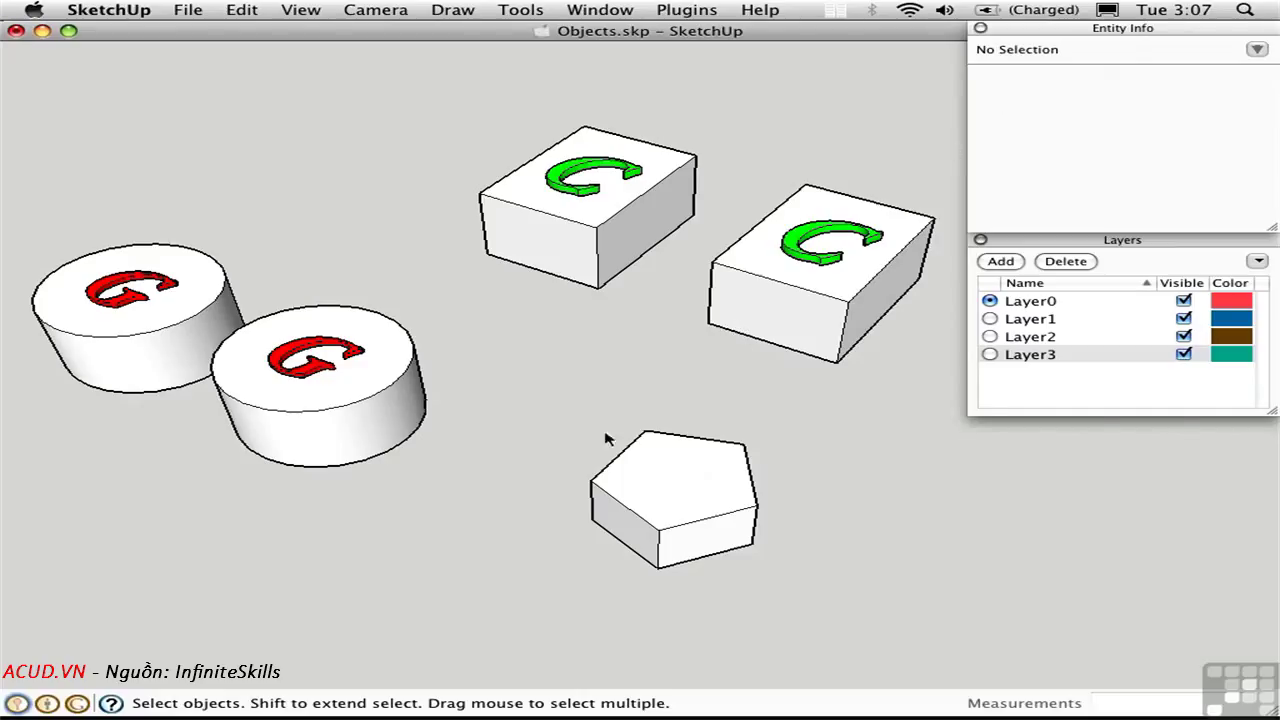
Put the pentagon's top face on Layer1 and its left side face on Layer2.
click(664, 482)
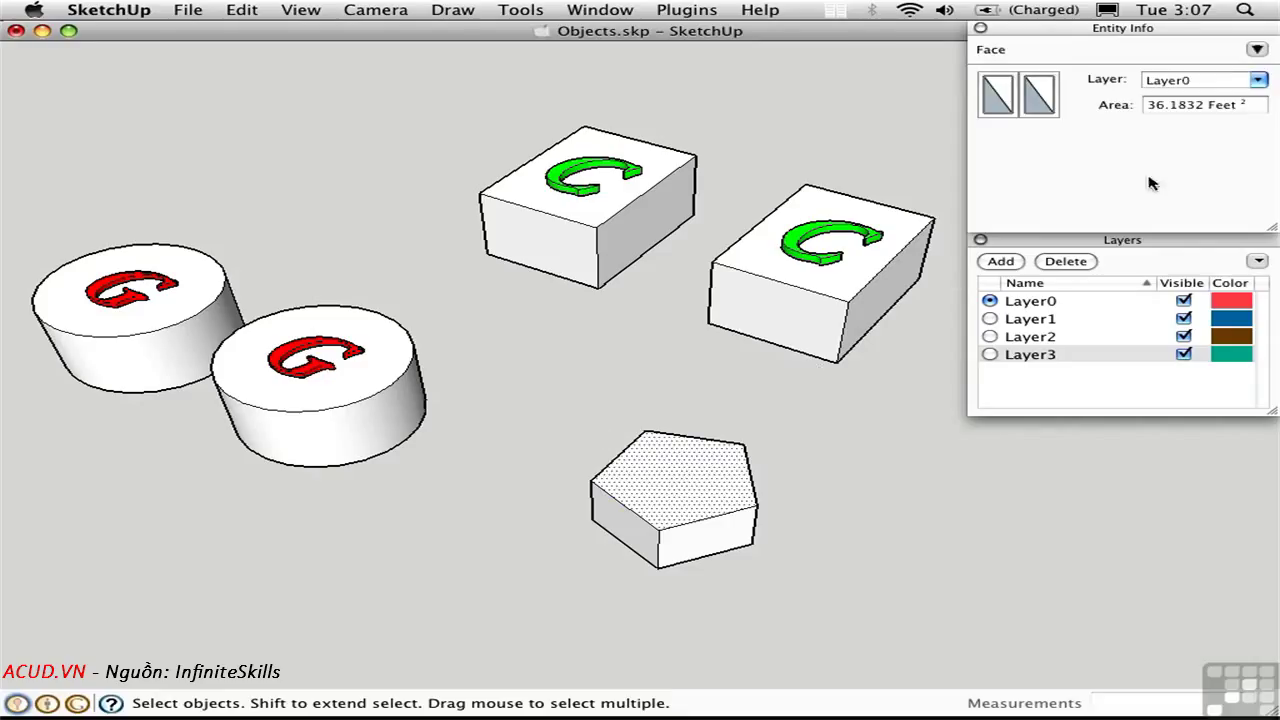
click(1258, 82)
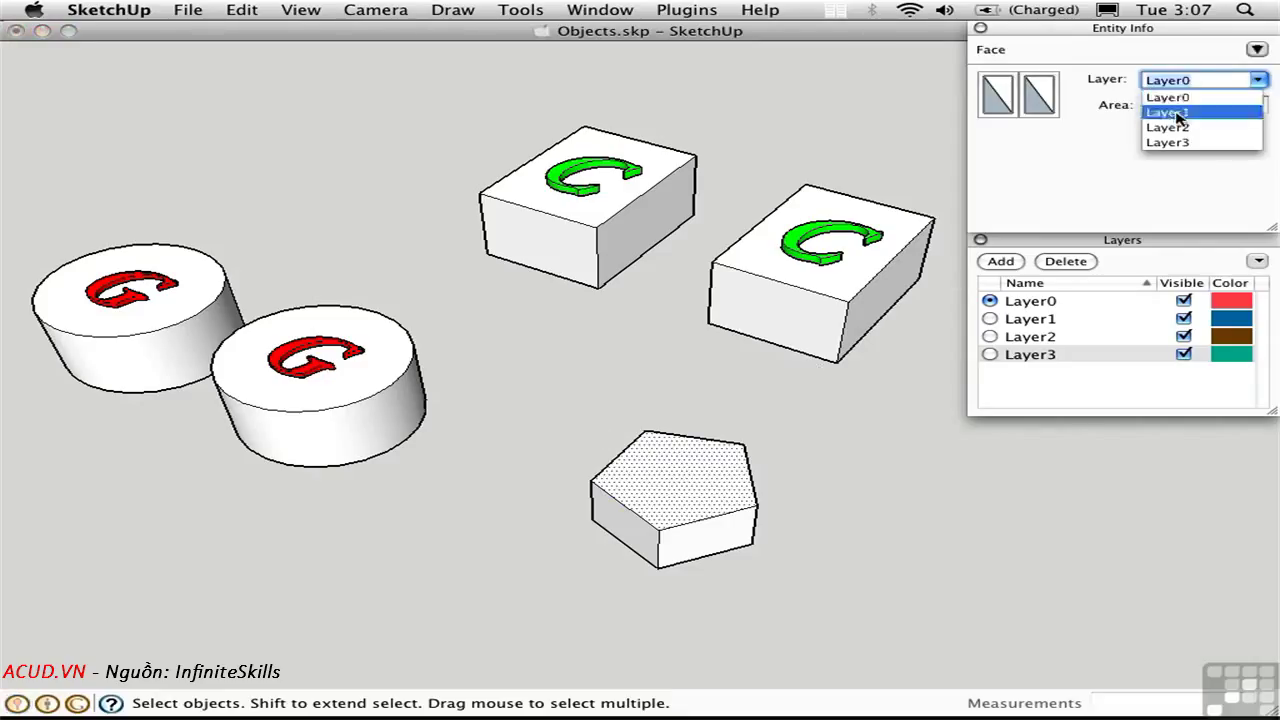
click(1180, 112)
click(550, 453)
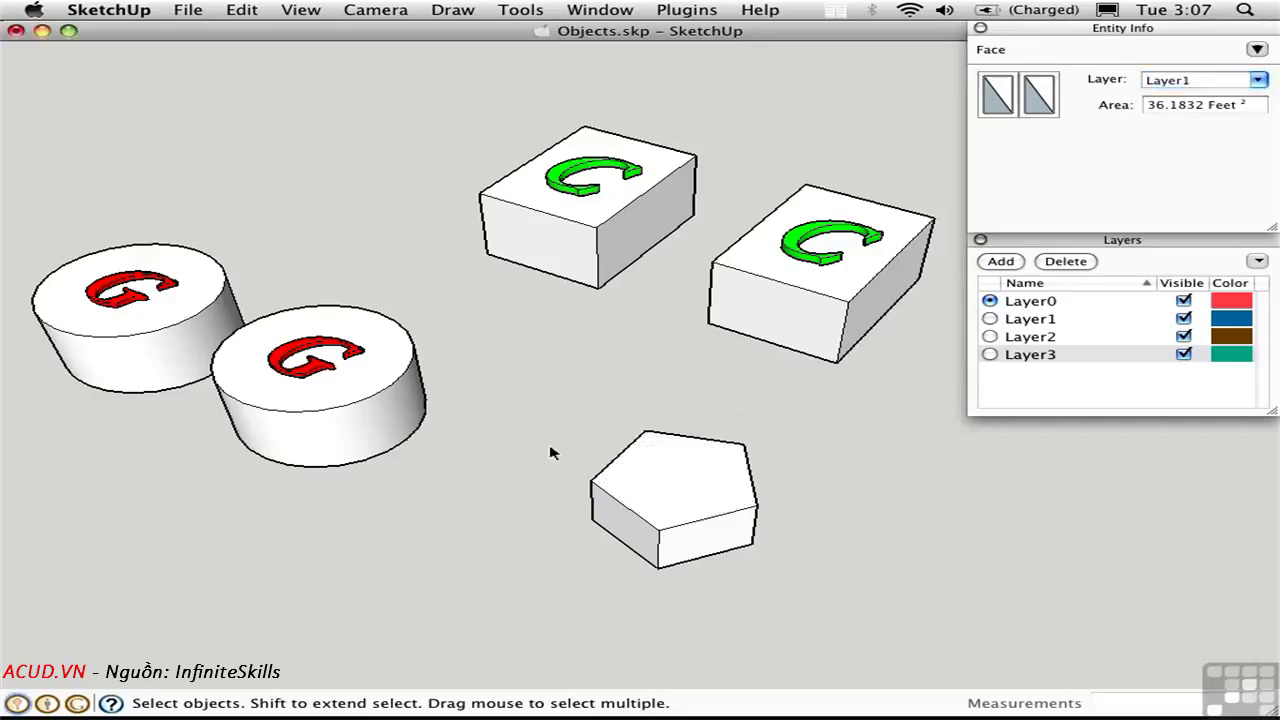
click(612, 515)
click(1256, 81)
click(1166, 127)
click(513, 500)
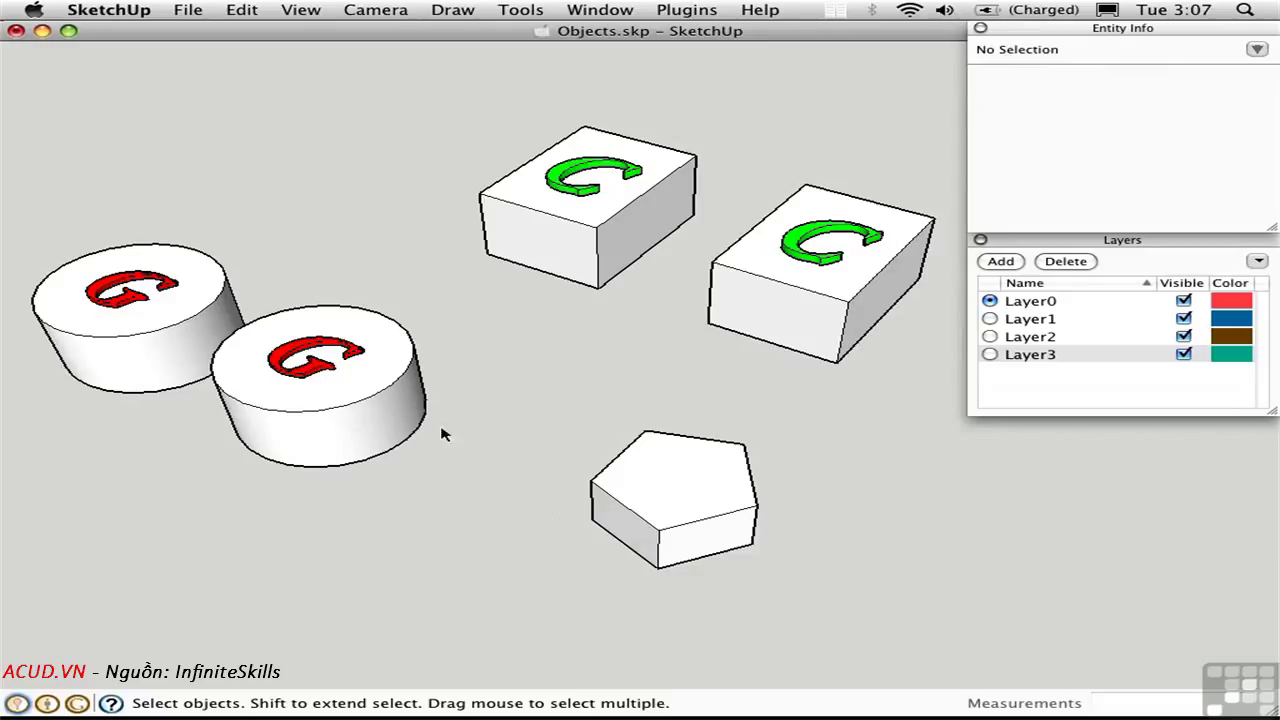
Turn on Color by layer, add two layers, purge the empty ones, and select Layer3.
click(1257, 262)
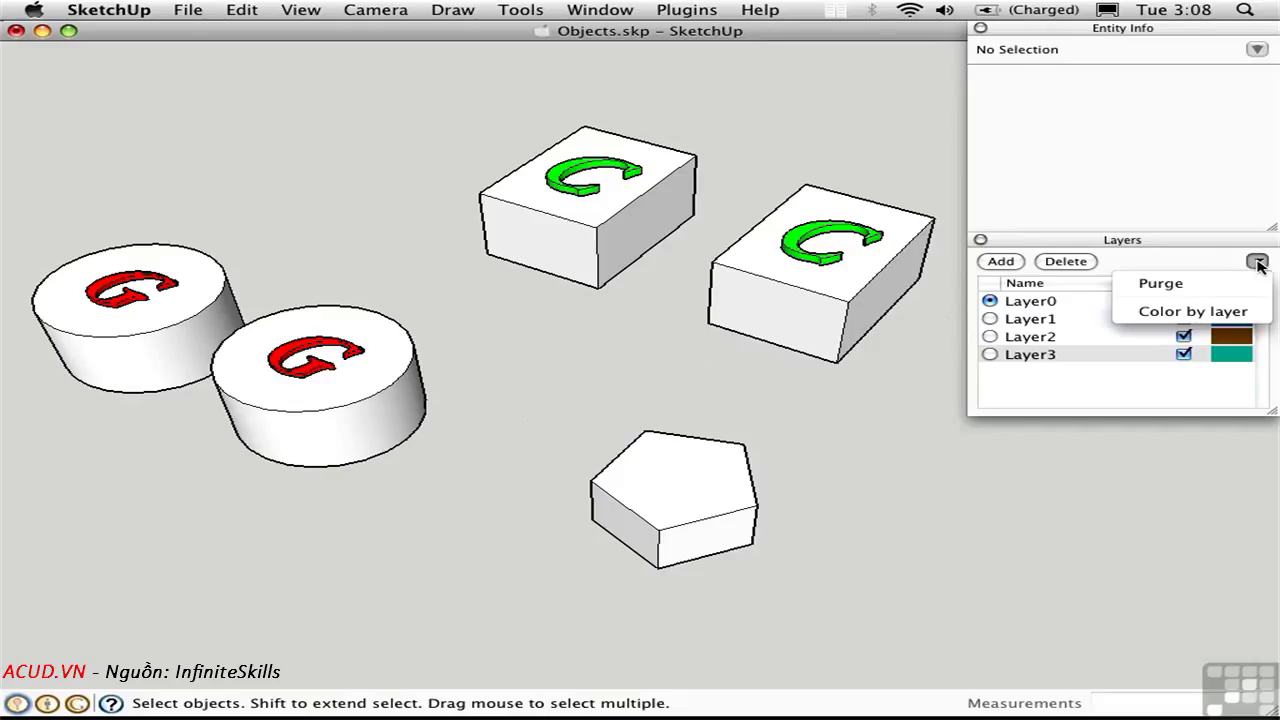
click(1235, 313)
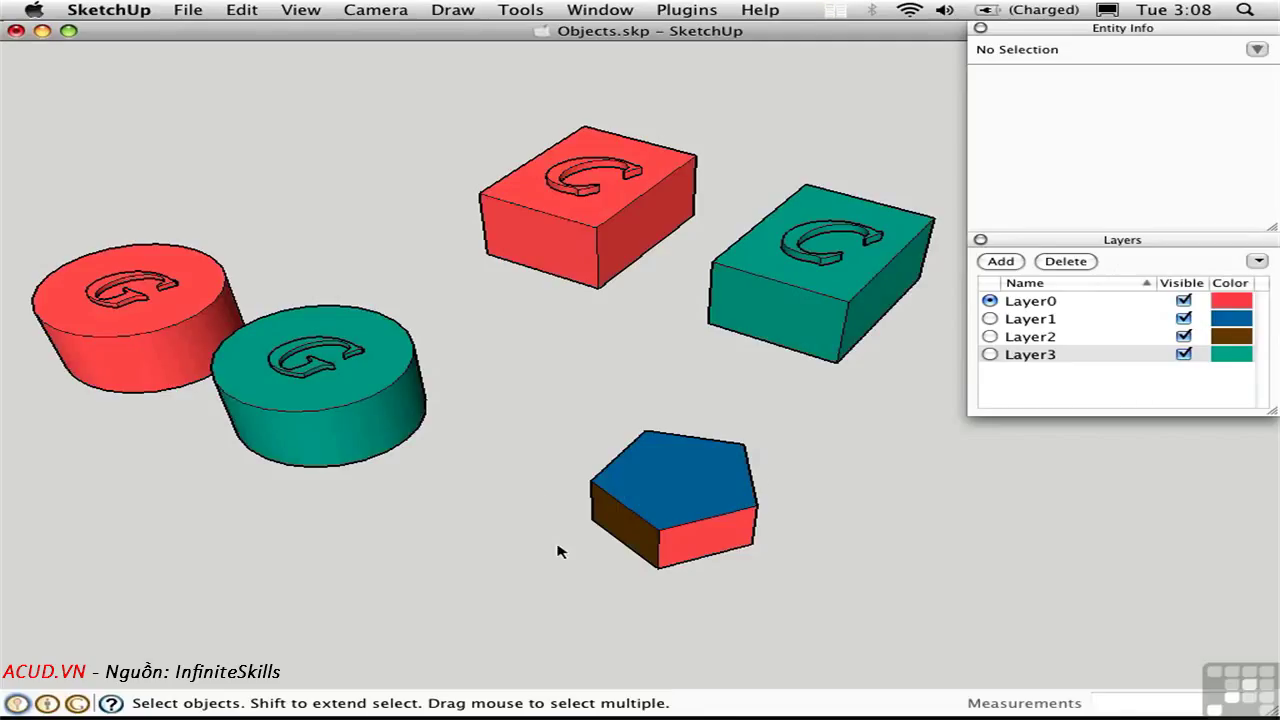
click(1001, 262)
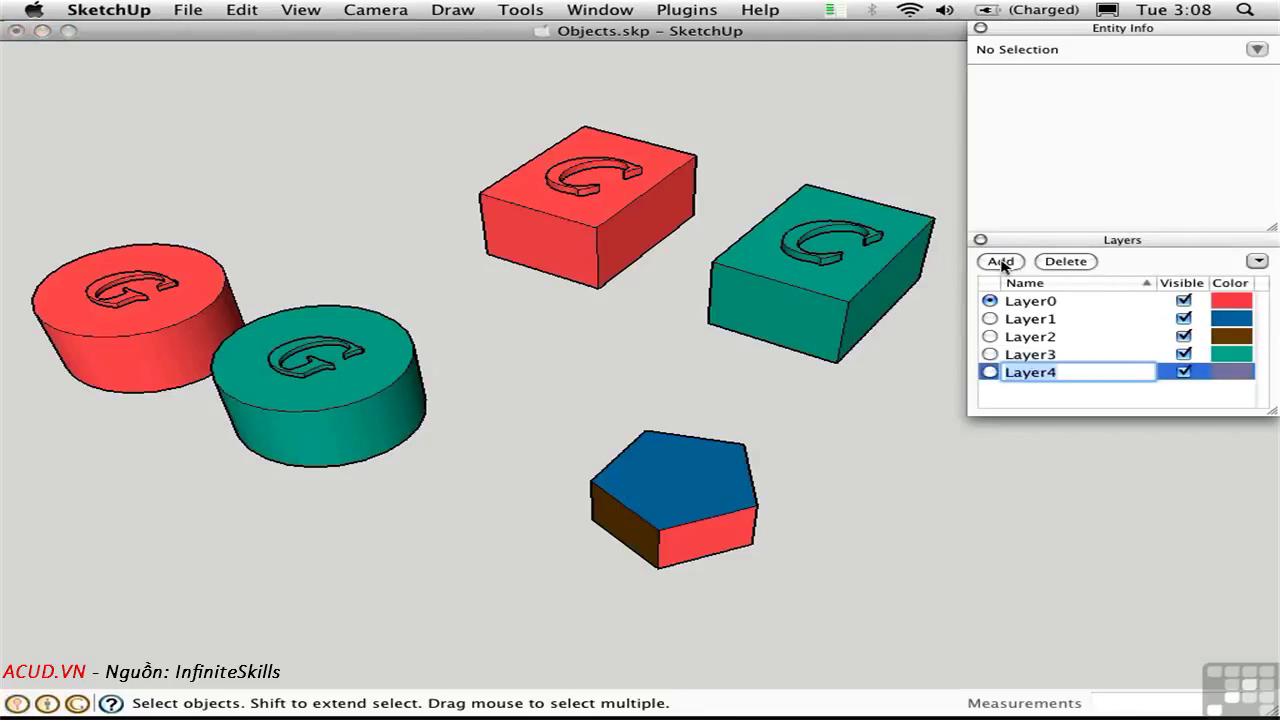
click(1001, 262)
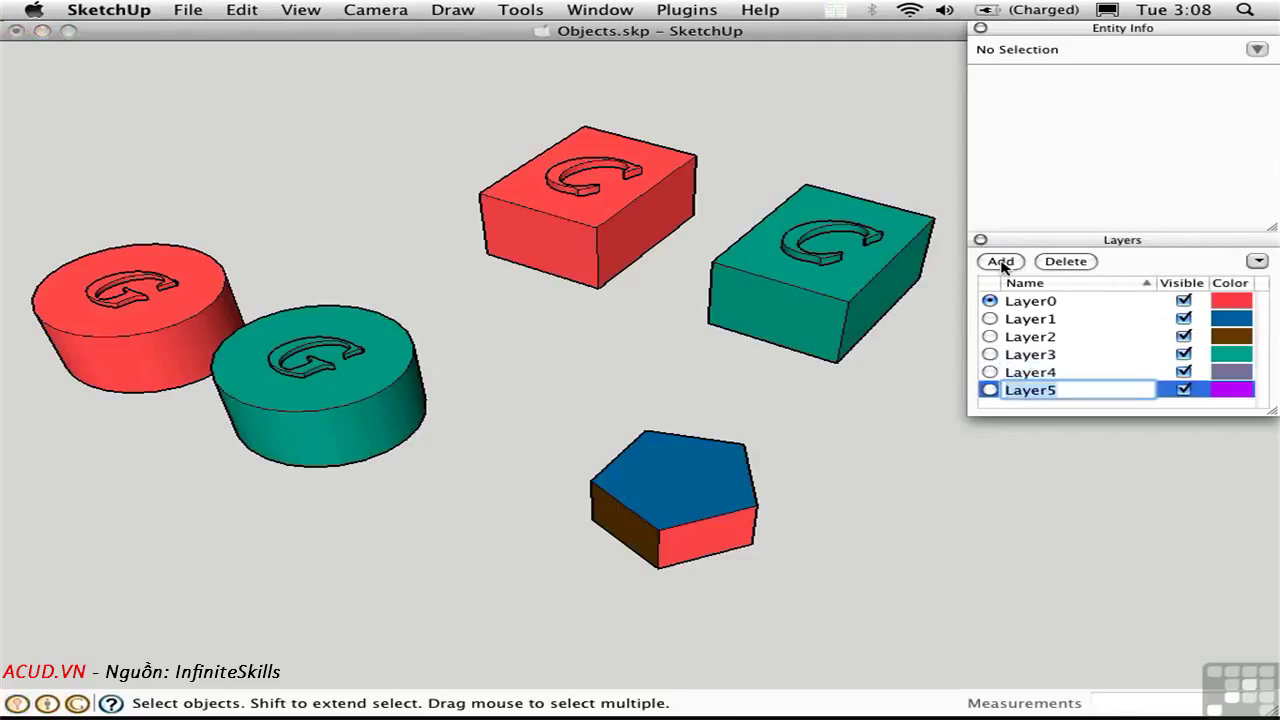
click(1257, 262)
click(1166, 286)
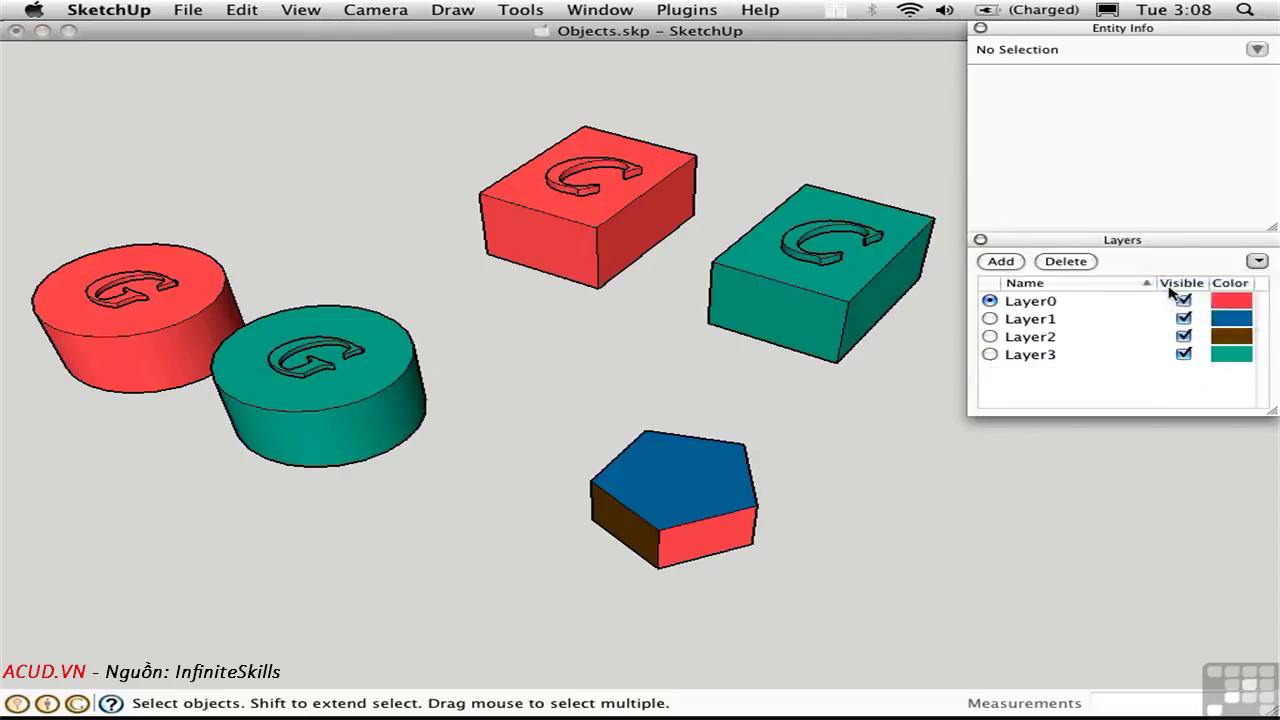
click(1027, 356)
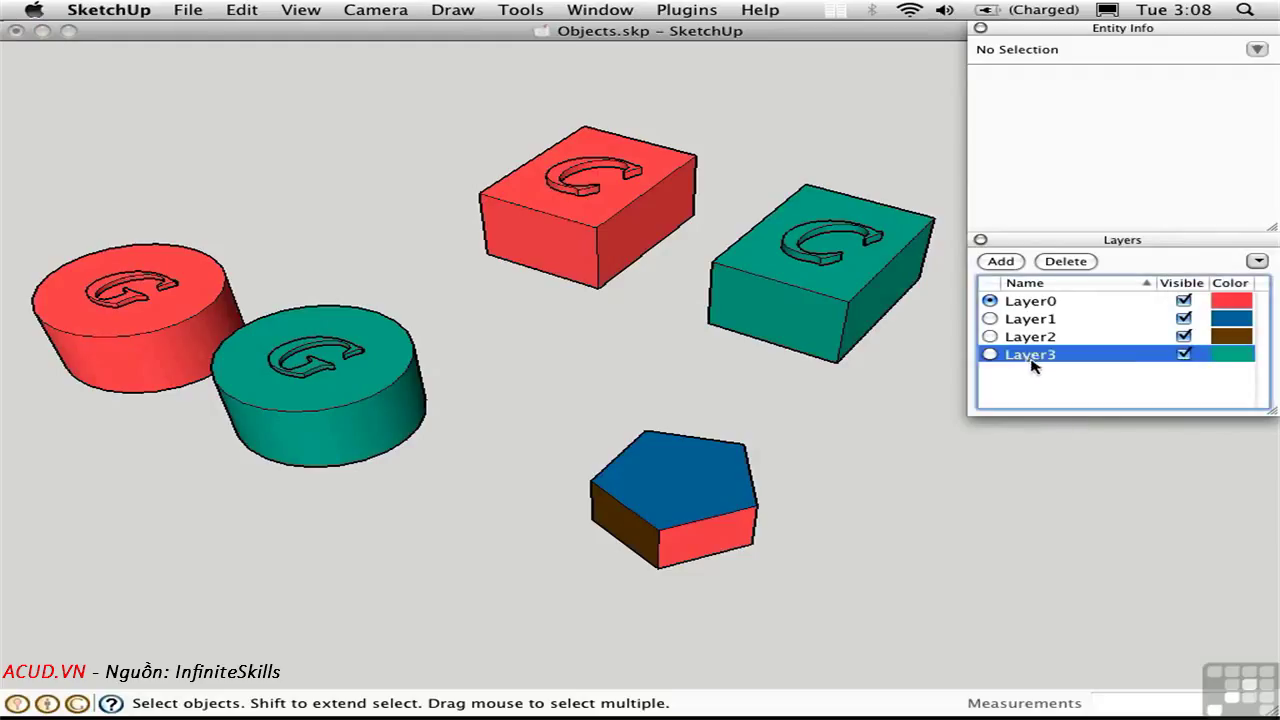
Delete Layer3, moving its box and cylinder to the current Layer0.
click(1066, 261)
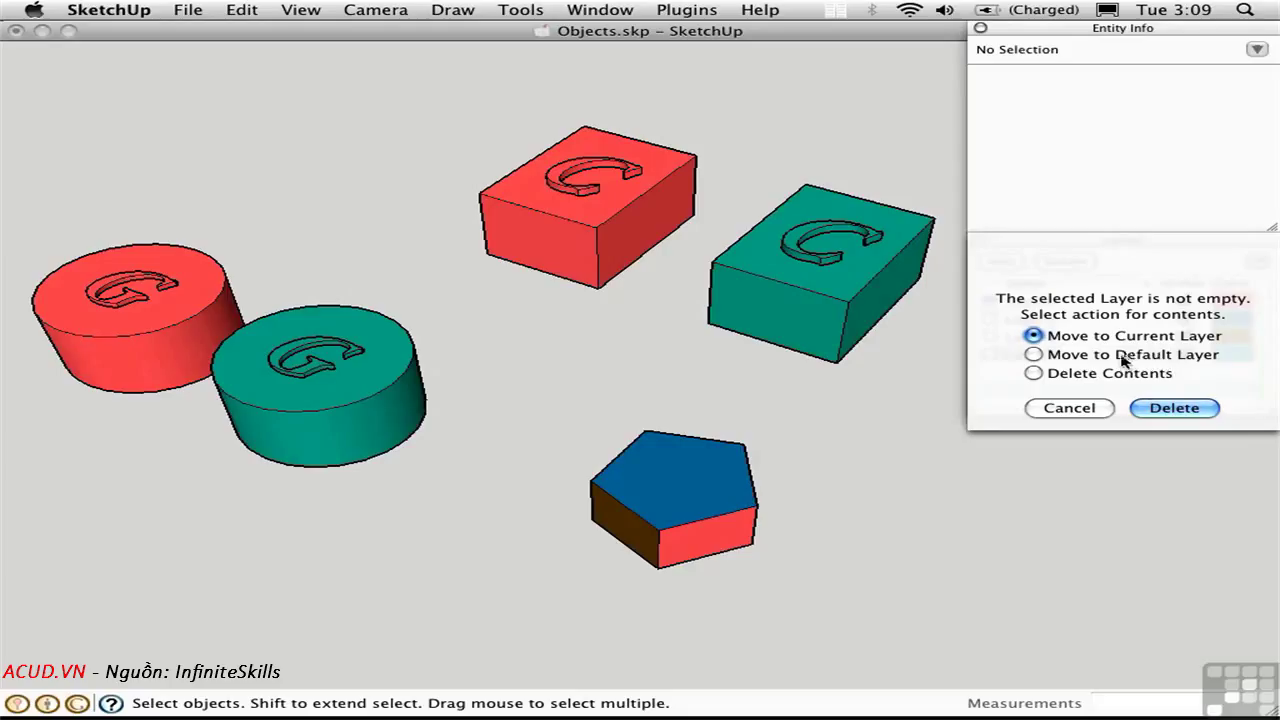
click(1170, 409)
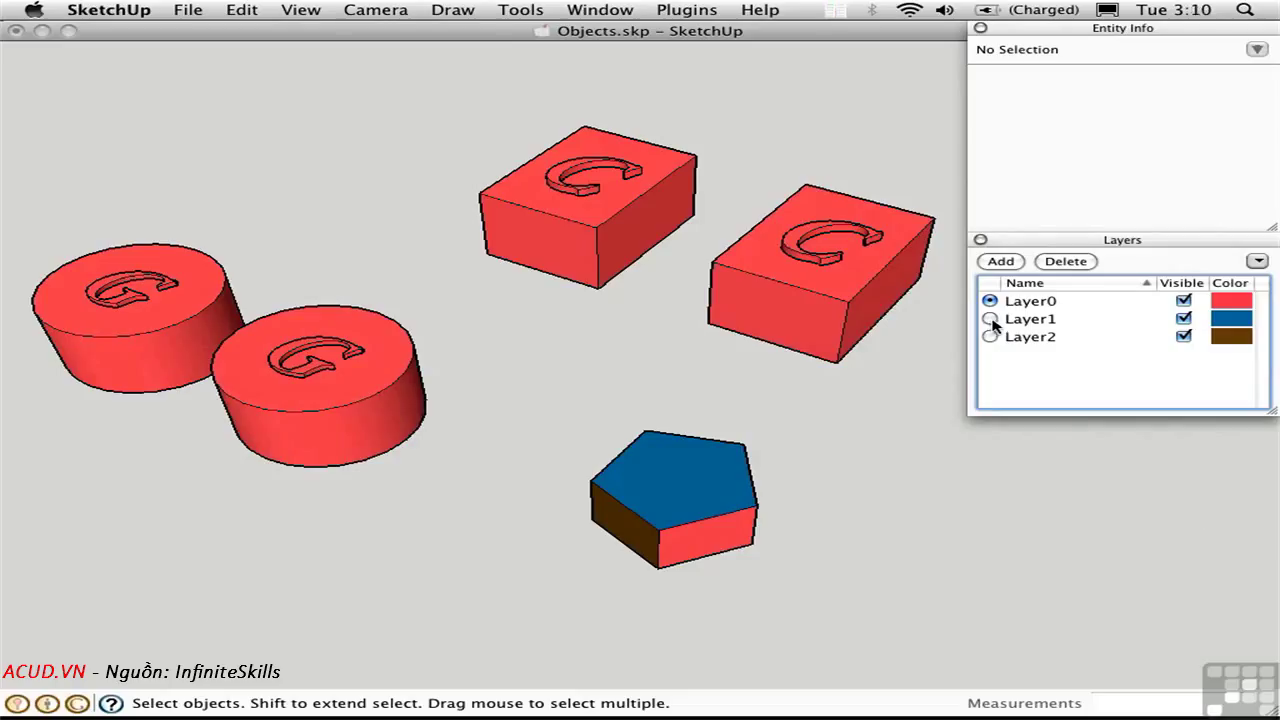
With Layer1 current, draw a hexagon beside the pentagon and extrude it into a prism.
click(990, 319)
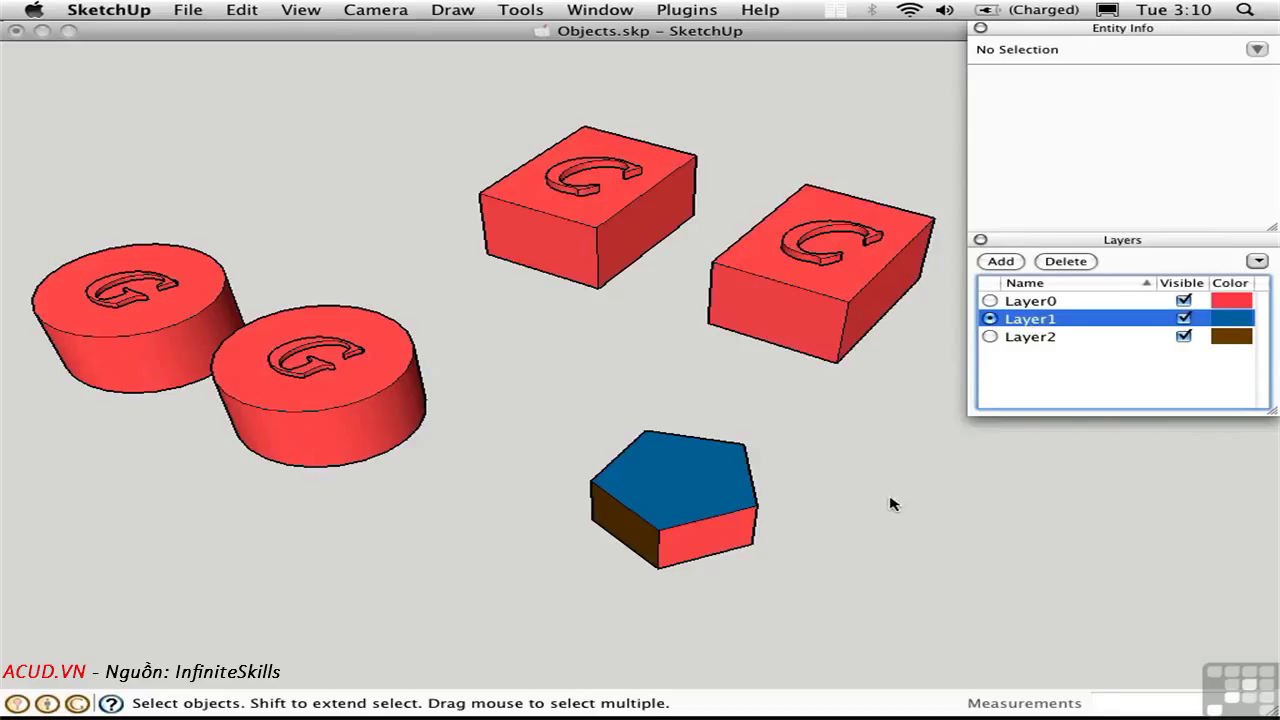
key(shift+p)
click(908, 555)
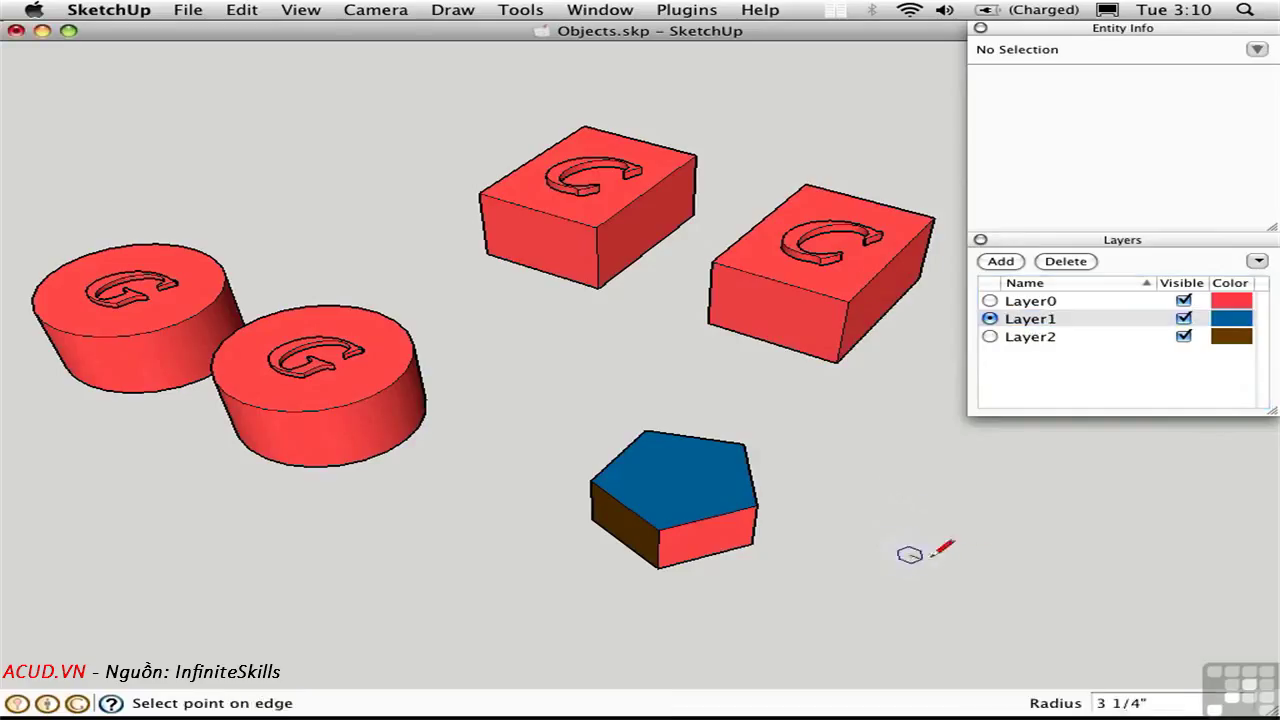
click(992, 562)
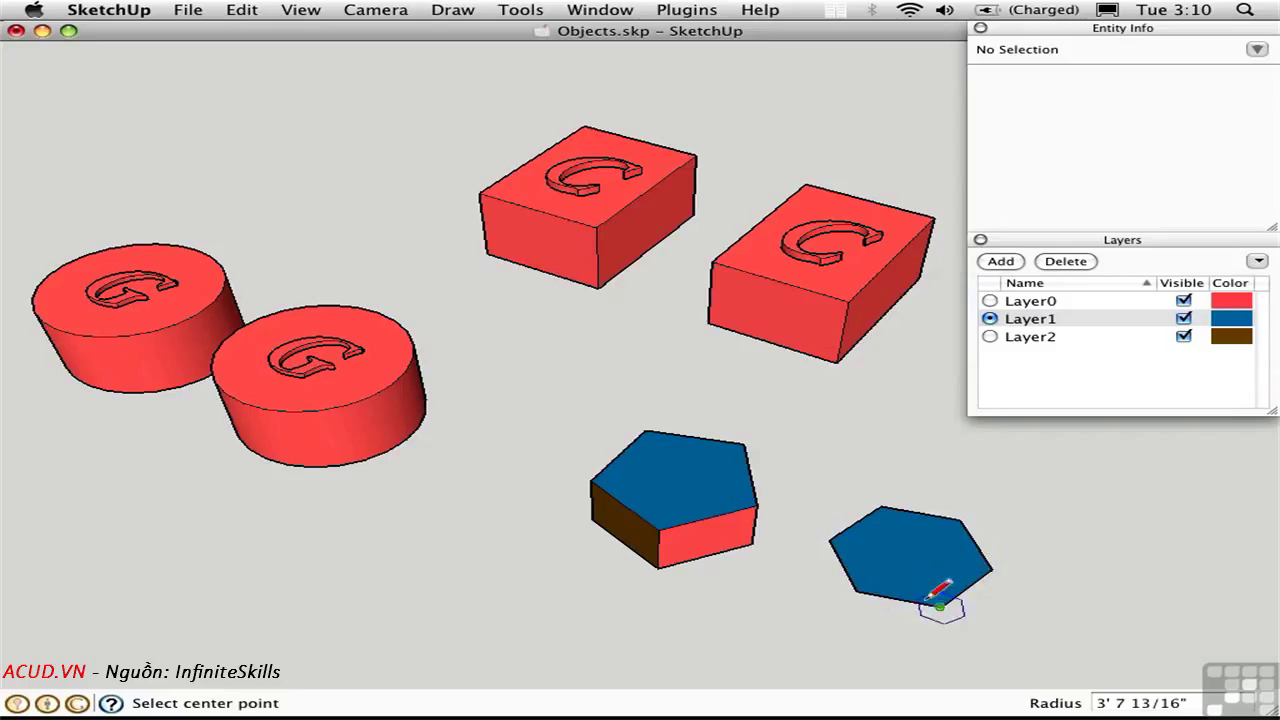
key(p)
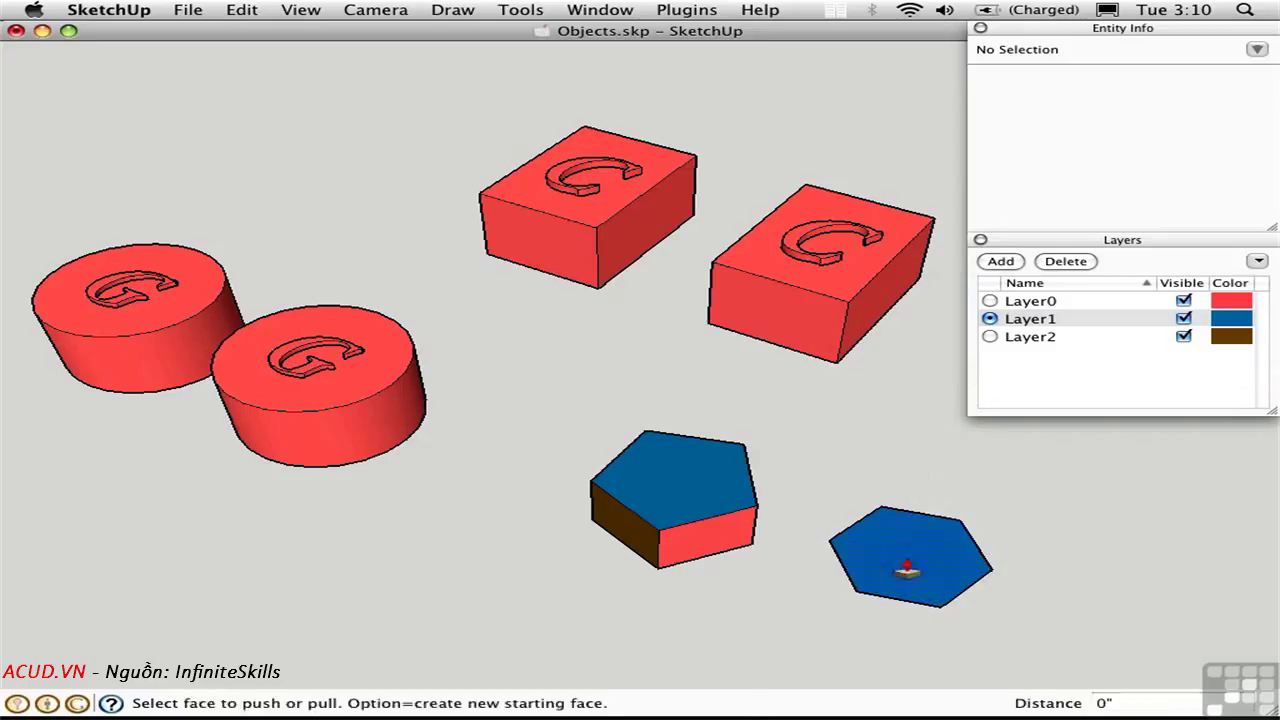
click(903, 566)
click(918, 527)
key(space)
Make Layer2 current and build a rectangular box at lower right.
click(990, 336)
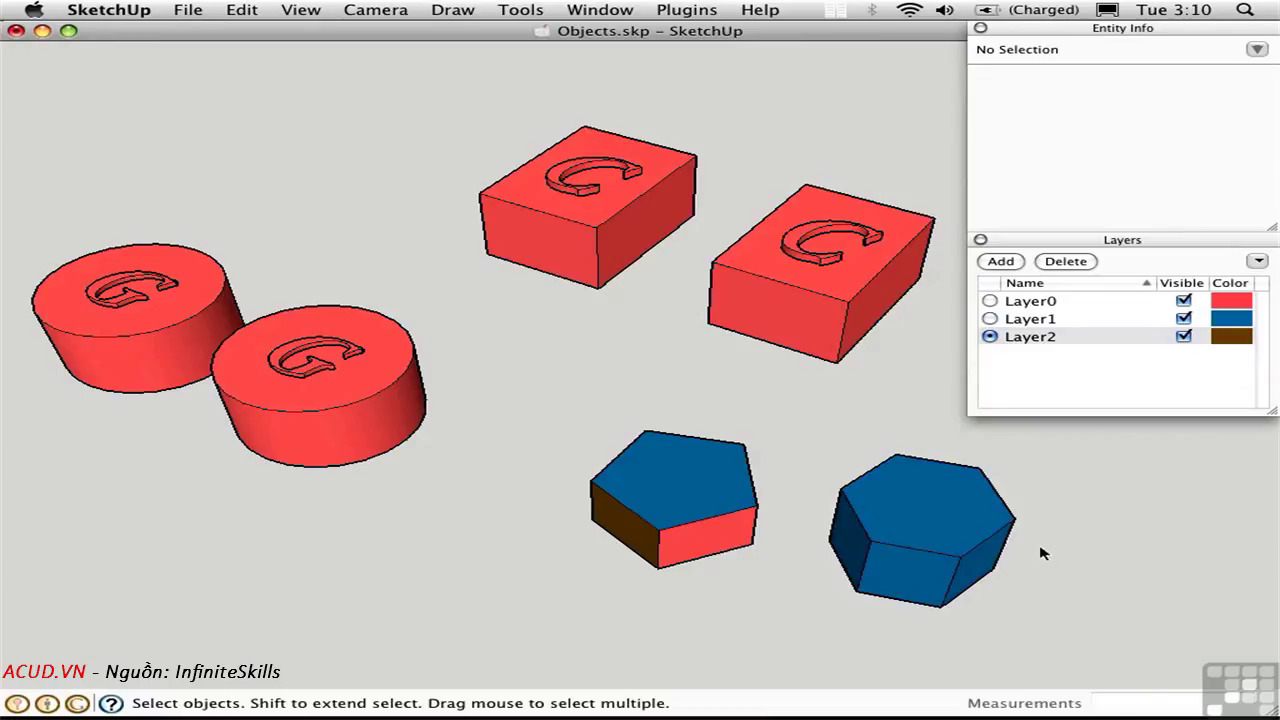
key(r)
click(1052, 602)
click(1180, 533)
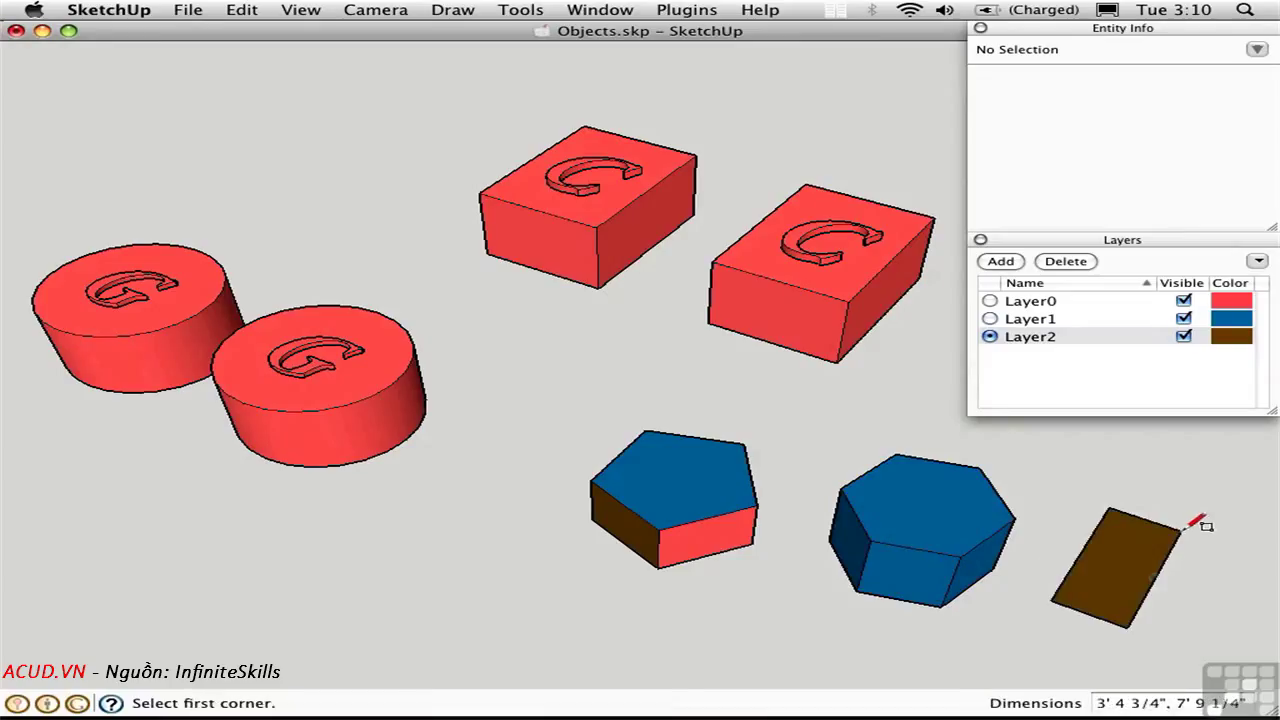
key(p)
drag(1112, 597, 1112, 555)
key(space)
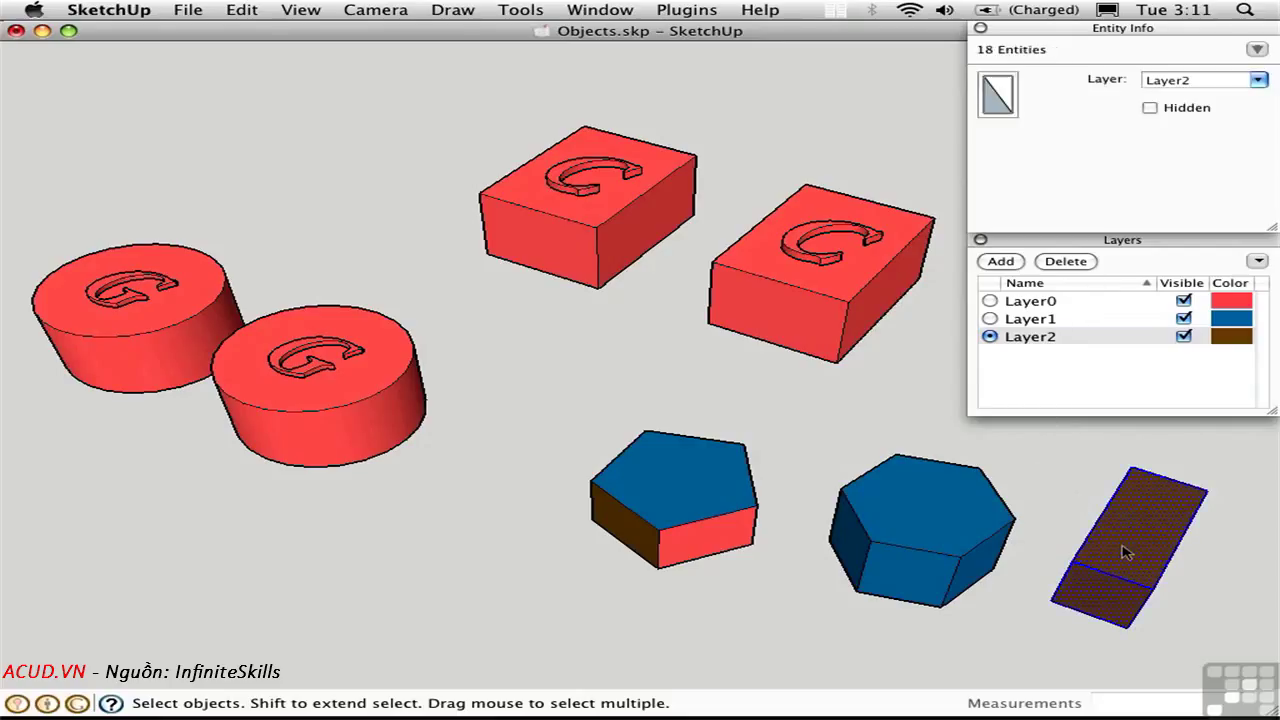
Assign the brown box to Layer0, undo the stray Layer0l layer, then delete the box.
click(1257, 81)
click(1181, 99)
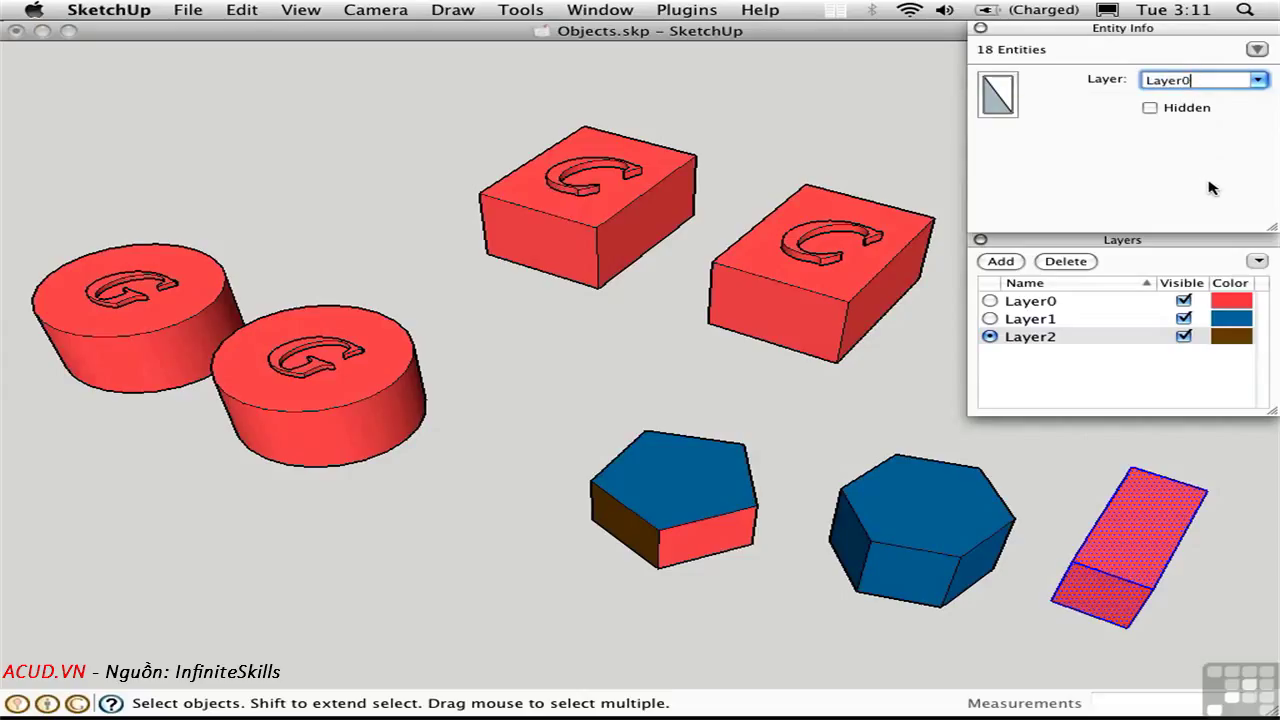
key(Return)
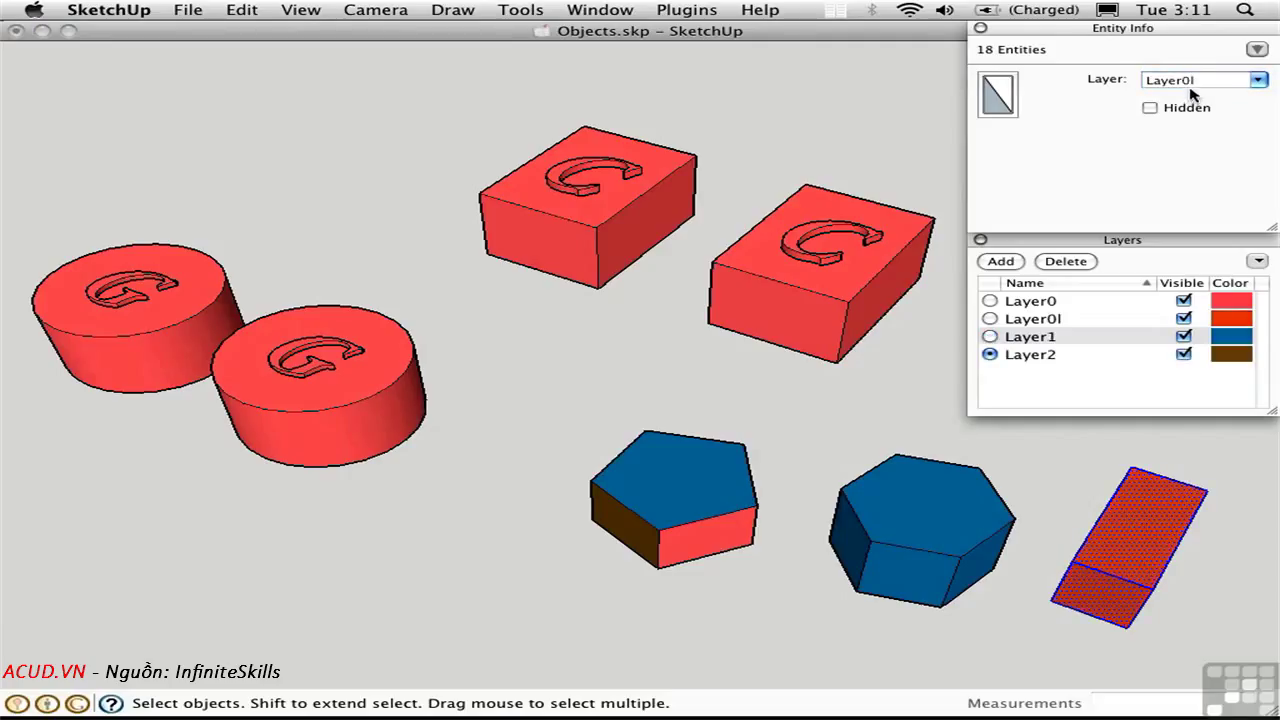
key(super+z)
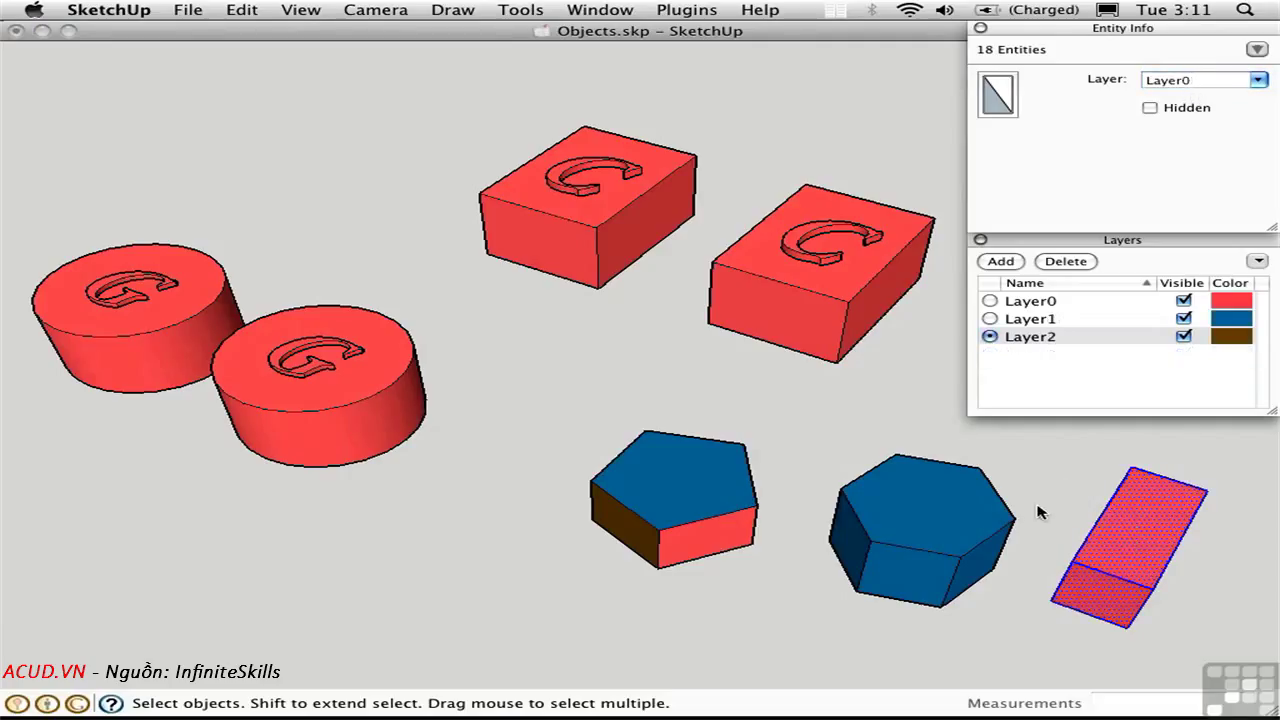
key(Delete)
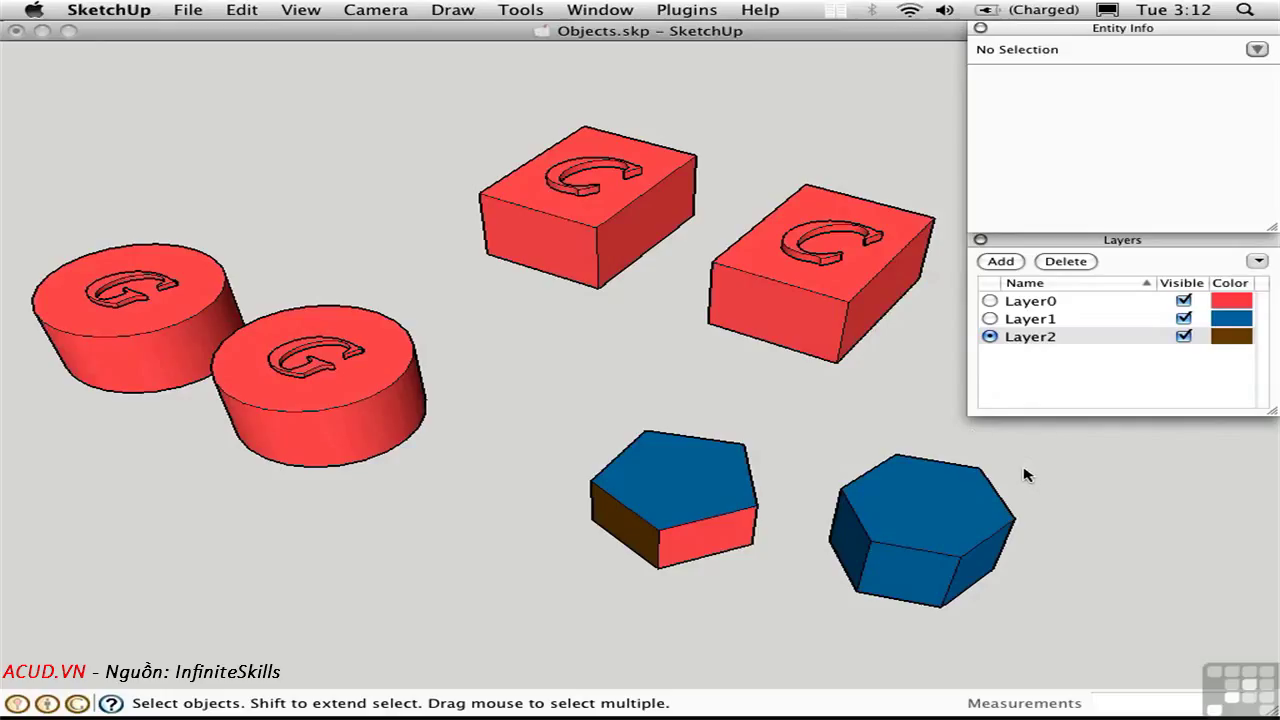
Select all of the blue hexagonal prism, group it with Cmd+G, and deselect.
triple_click(922, 515)
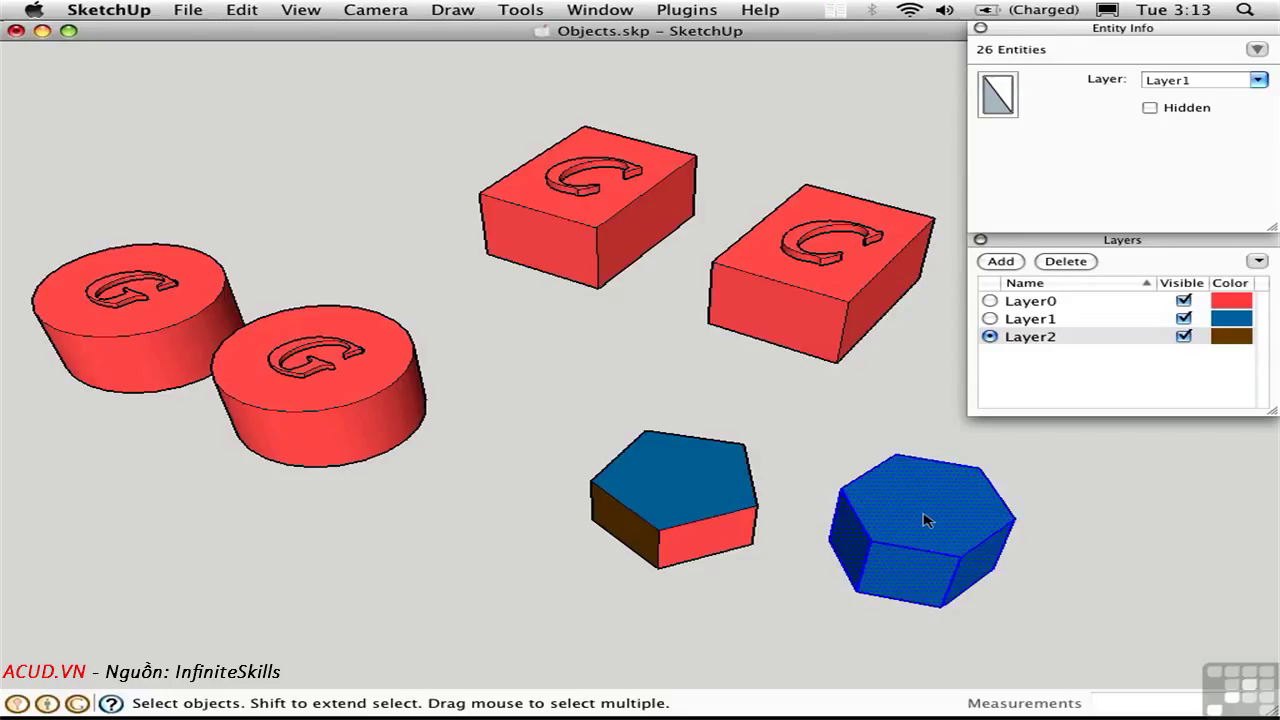
key(super+g)
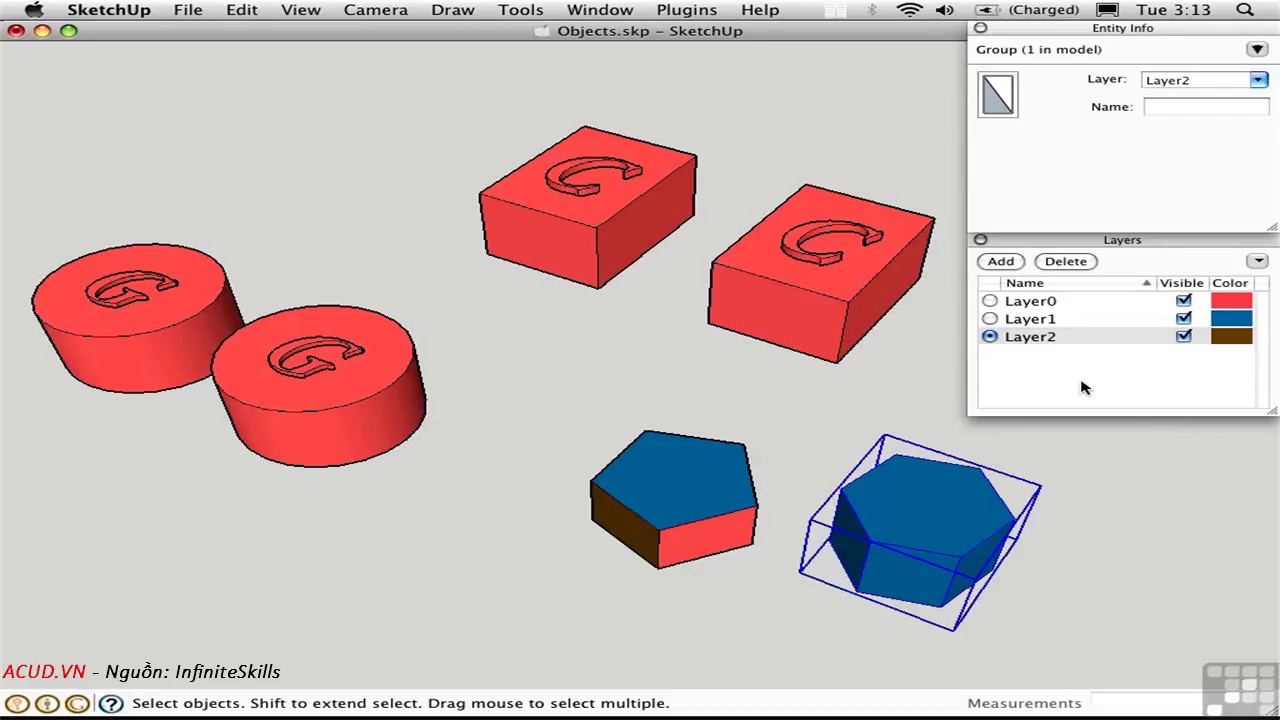
click(1110, 390)
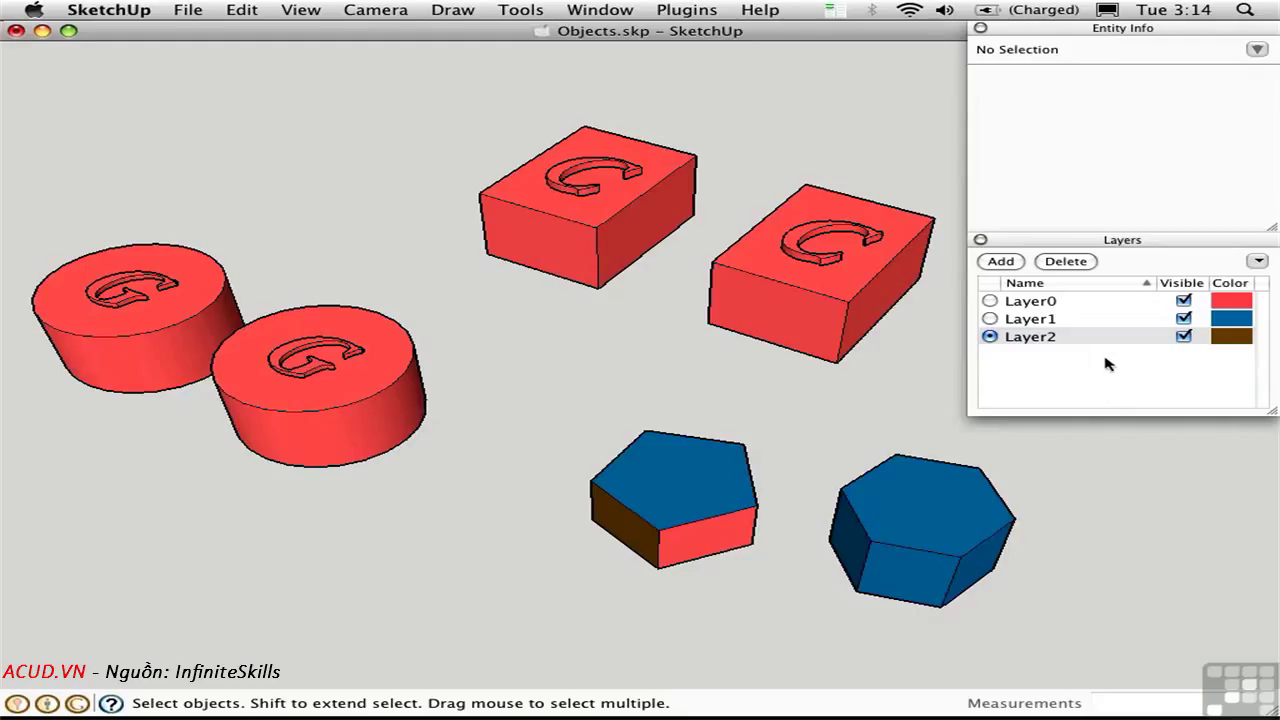
Make Layer0 current and dismiss the warning that the current layer can't be hidden.
click(989, 301)
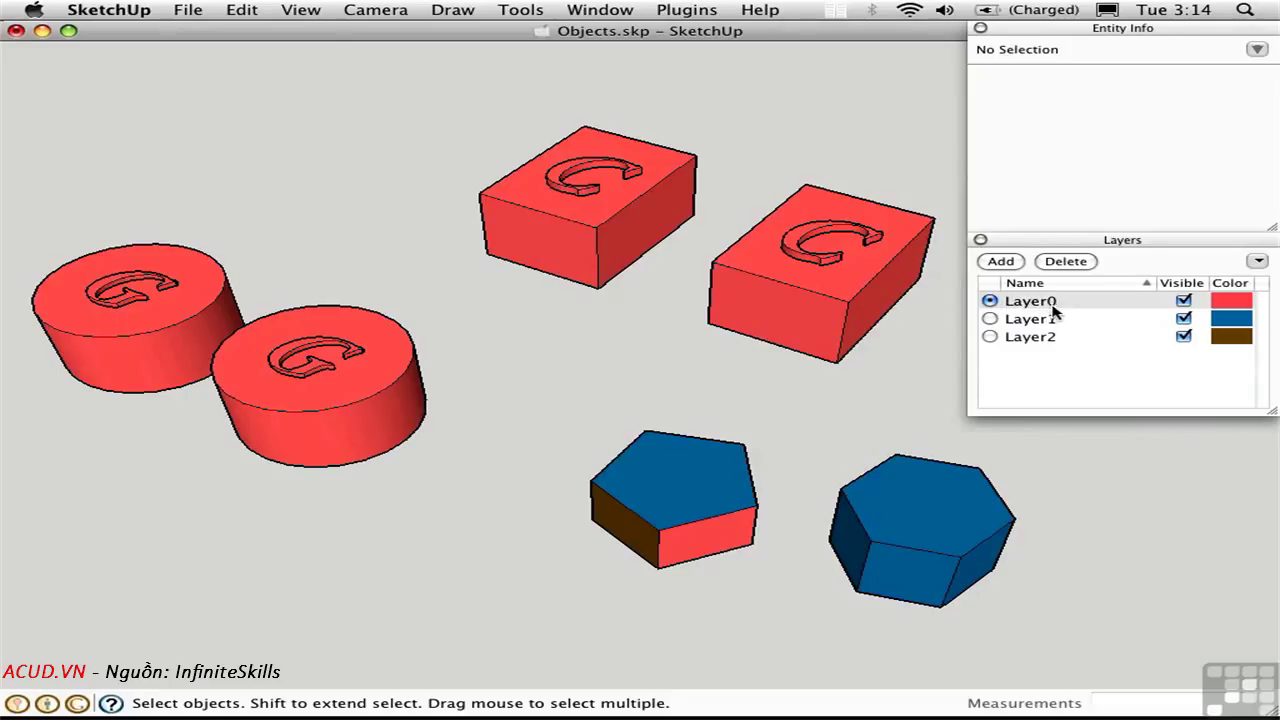
click(1184, 301)
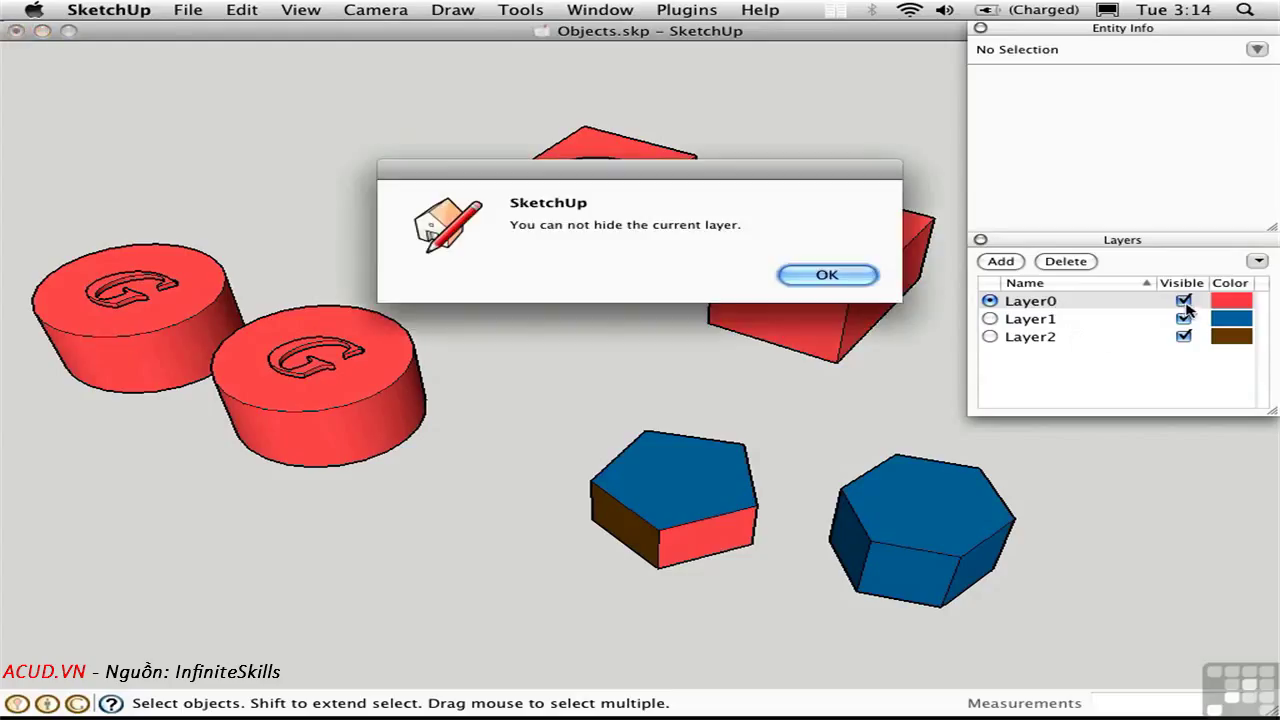
click(851, 275)
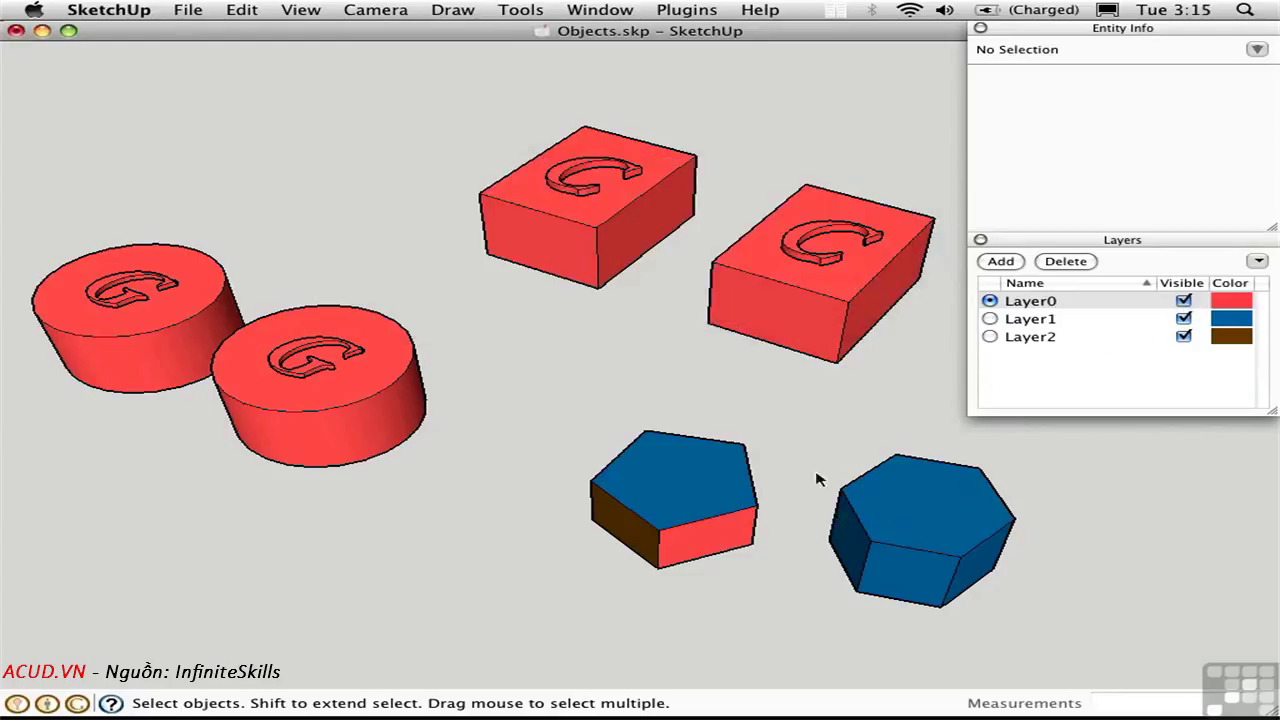
Select the hexagon group and toggle Layer2 and Layer1 visibility off and back on.
click(940, 522)
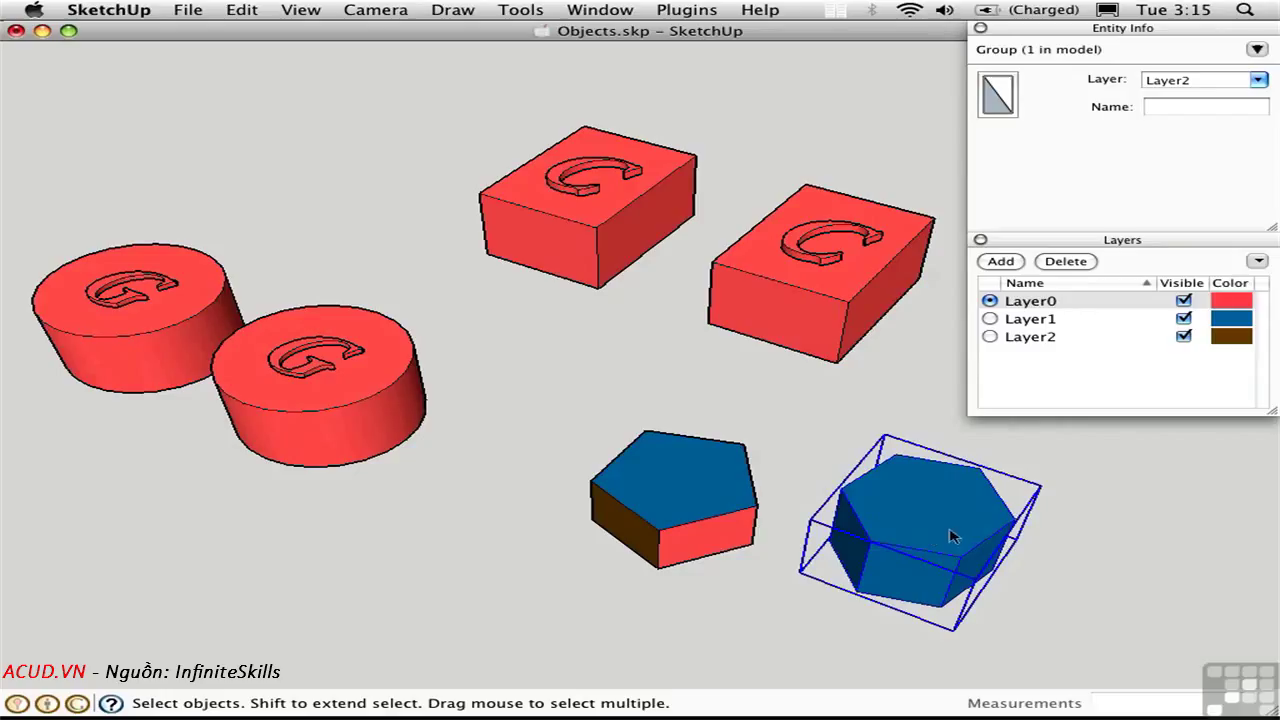
click(1183, 337)
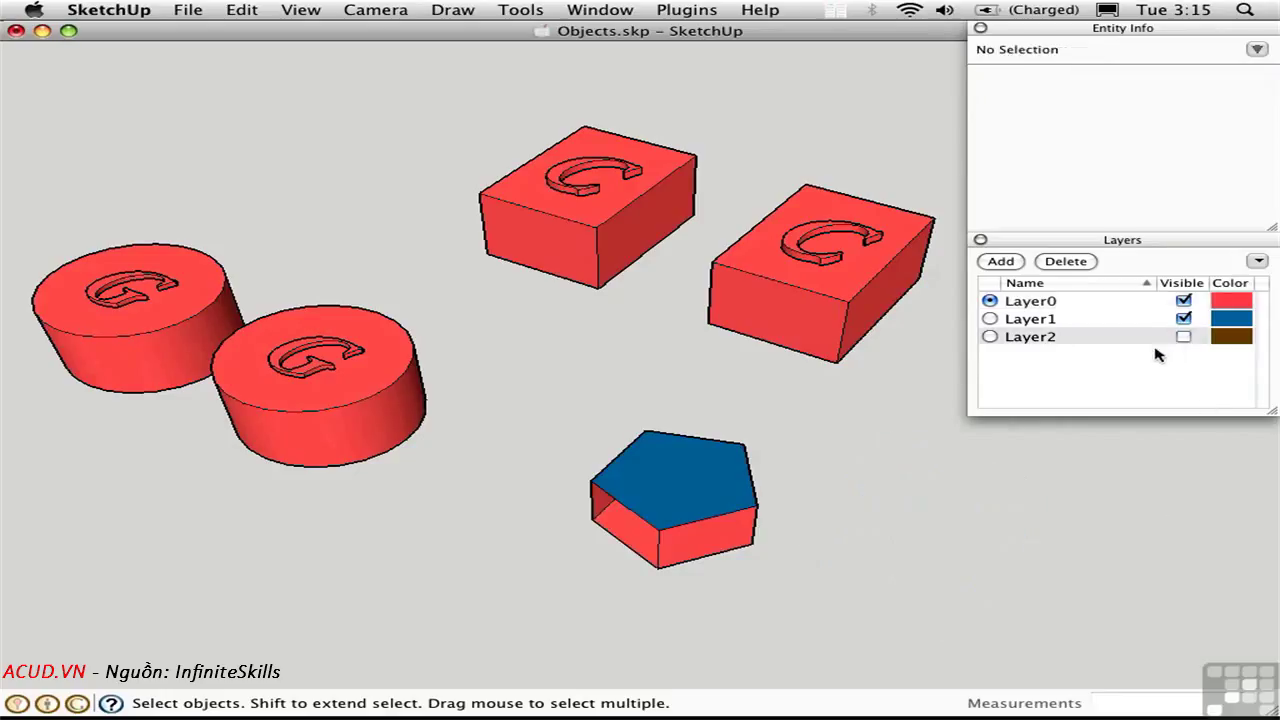
click(1183, 338)
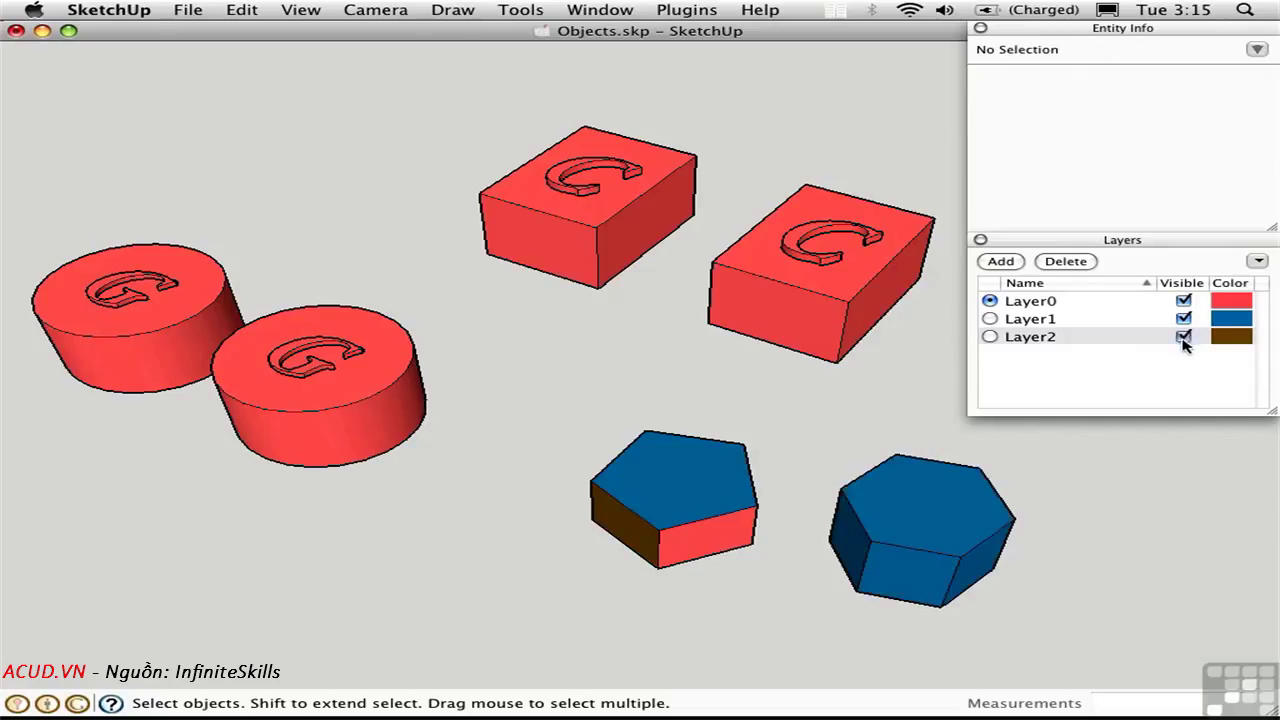
click(1183, 319)
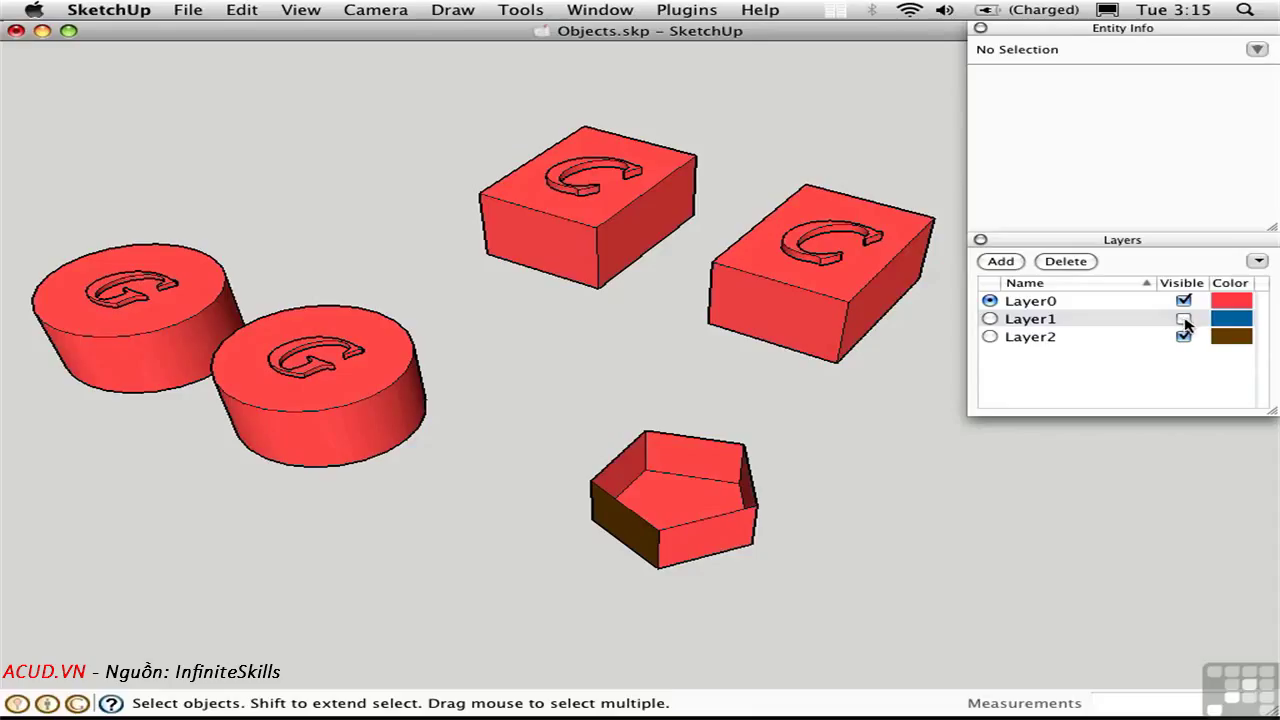
click(1183, 319)
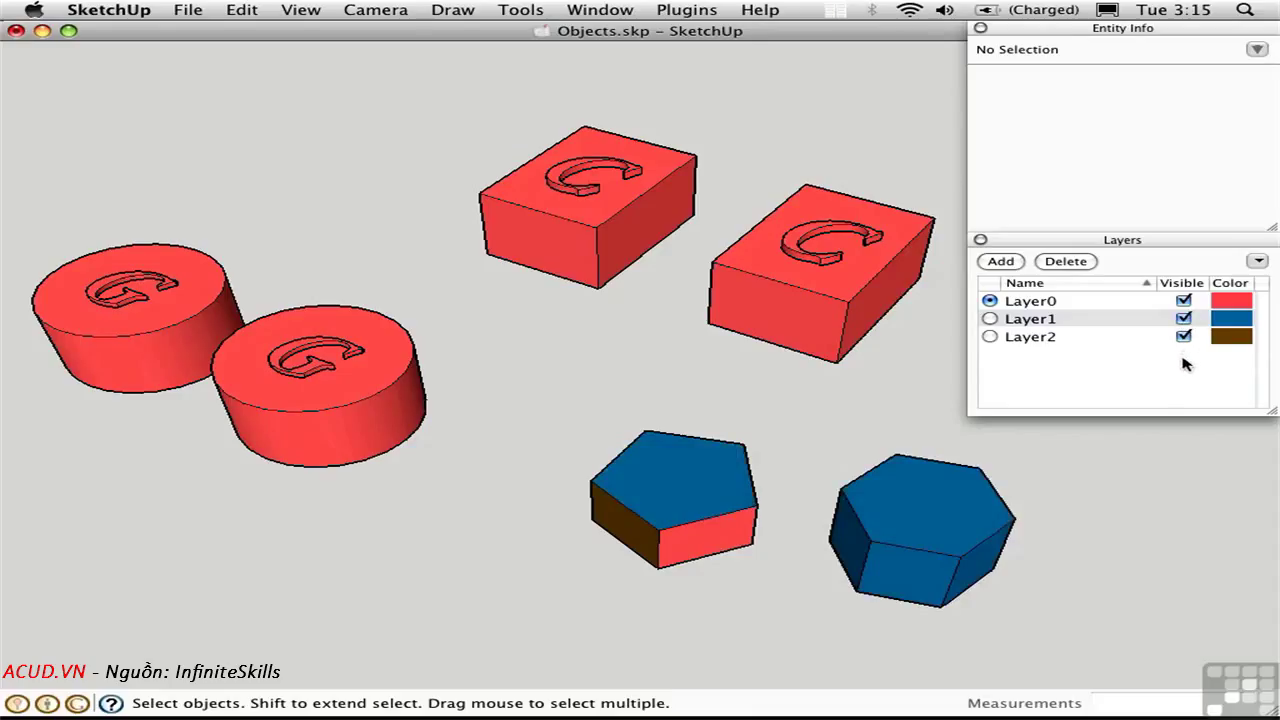
Open the hexagon group, select all its geometry, and assign it to Layer0.
double_click(920, 530)
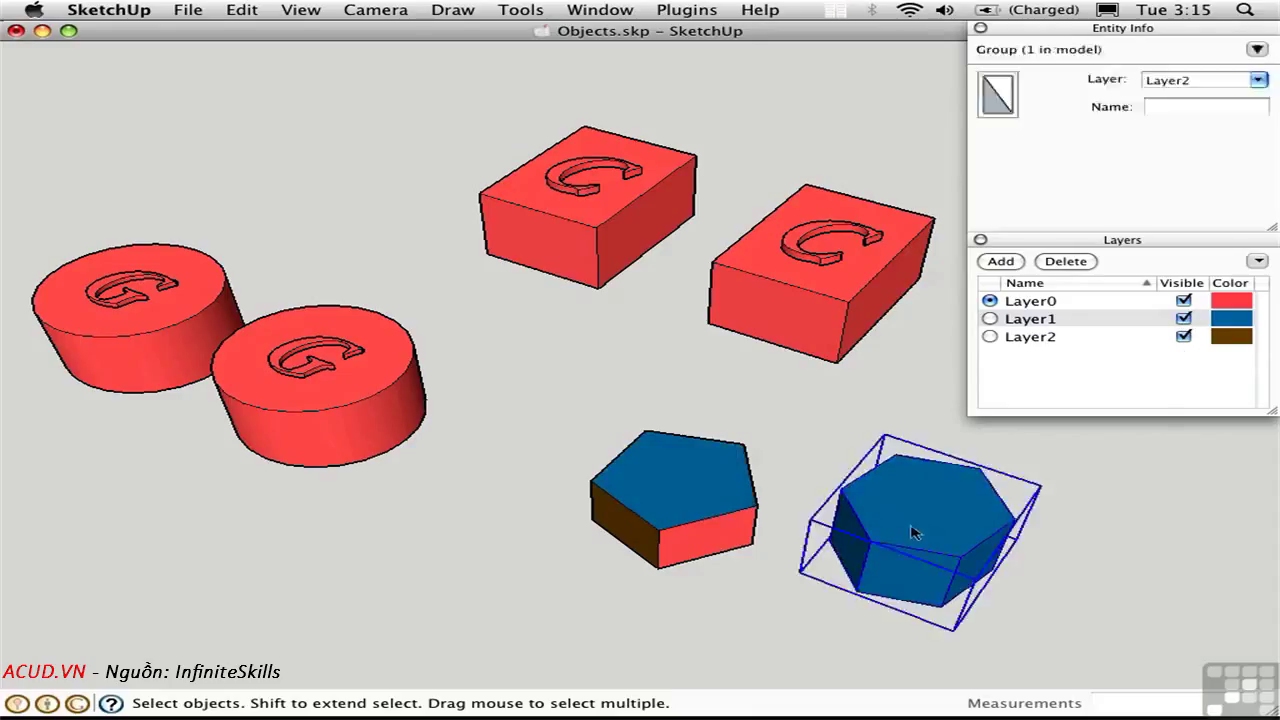
drag(742, 407, 1057, 629)
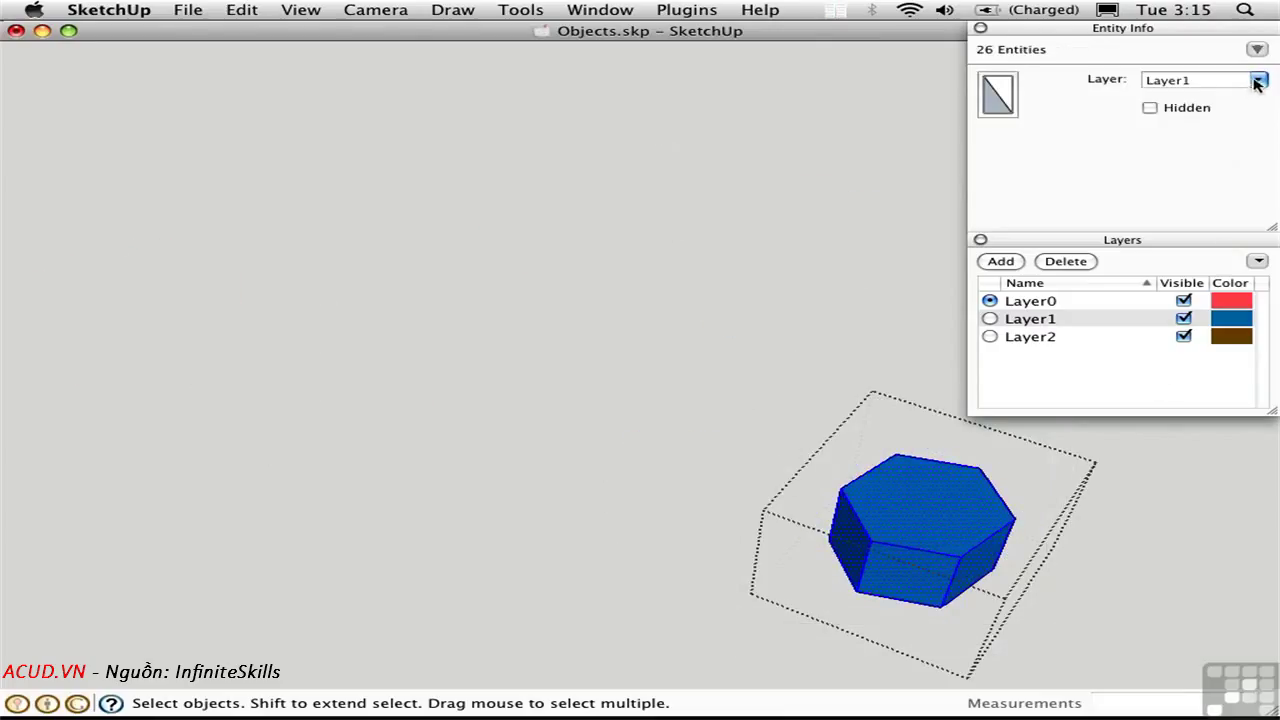
click(1257, 82)
click(1177, 97)
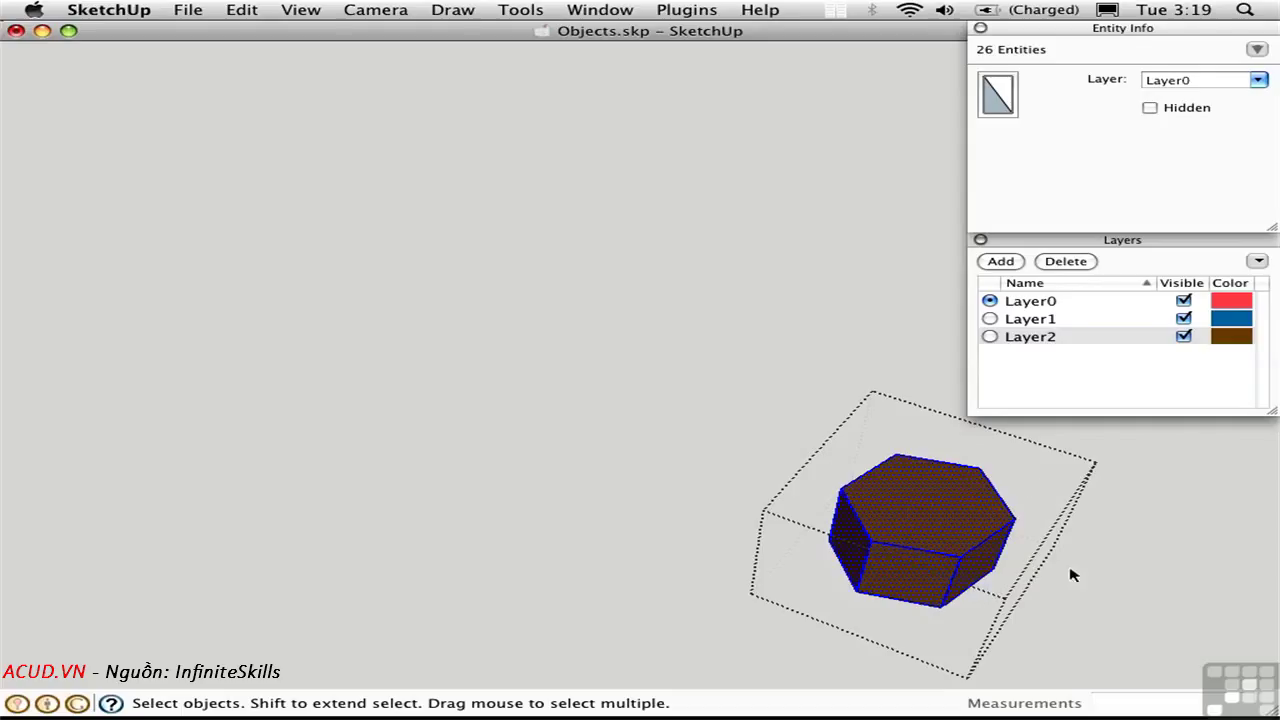
Close the group, toggle Layer2 off and on, make Layer2 current, and hide Layer0.
click(1114, 531)
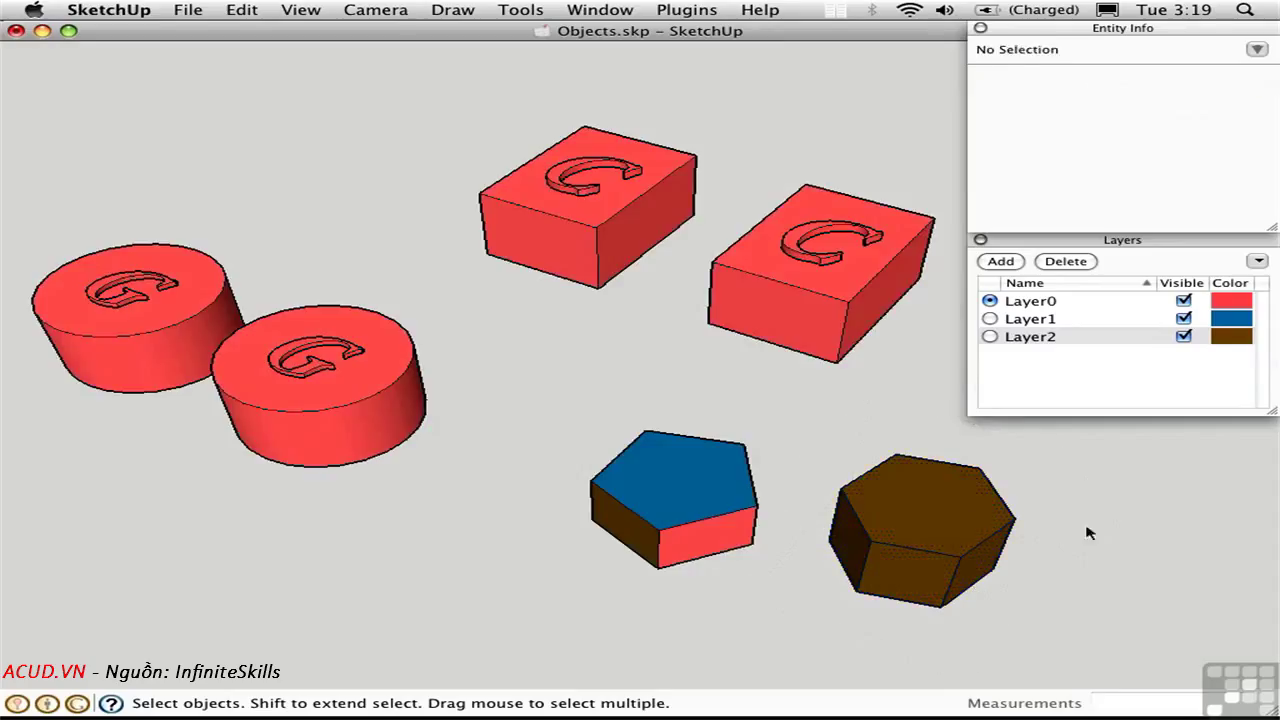
click(960, 518)
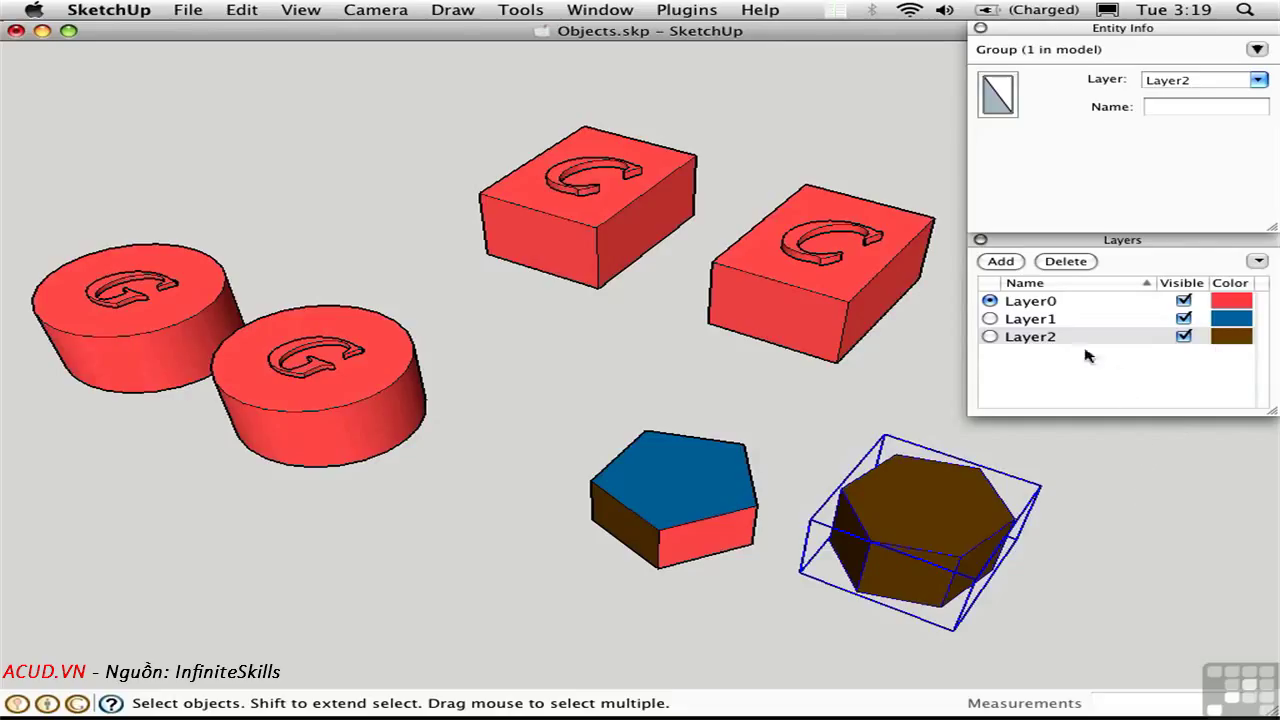
click(1182, 338)
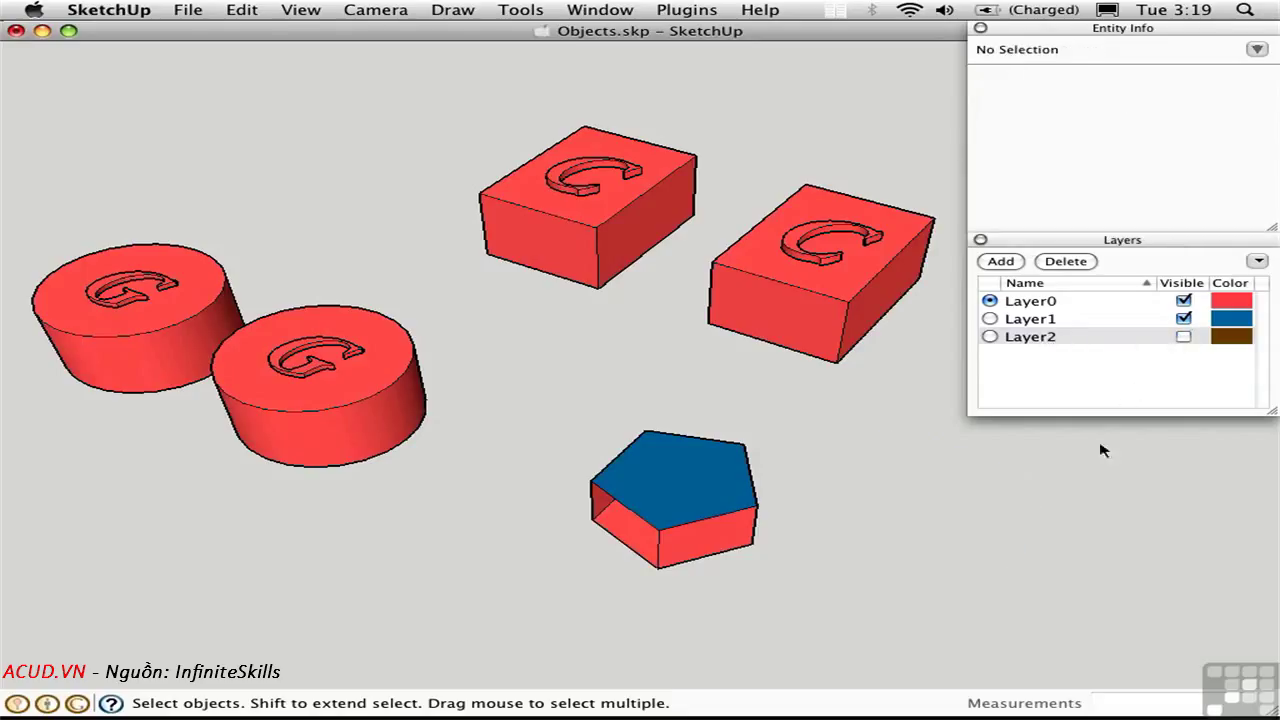
click(1183, 338)
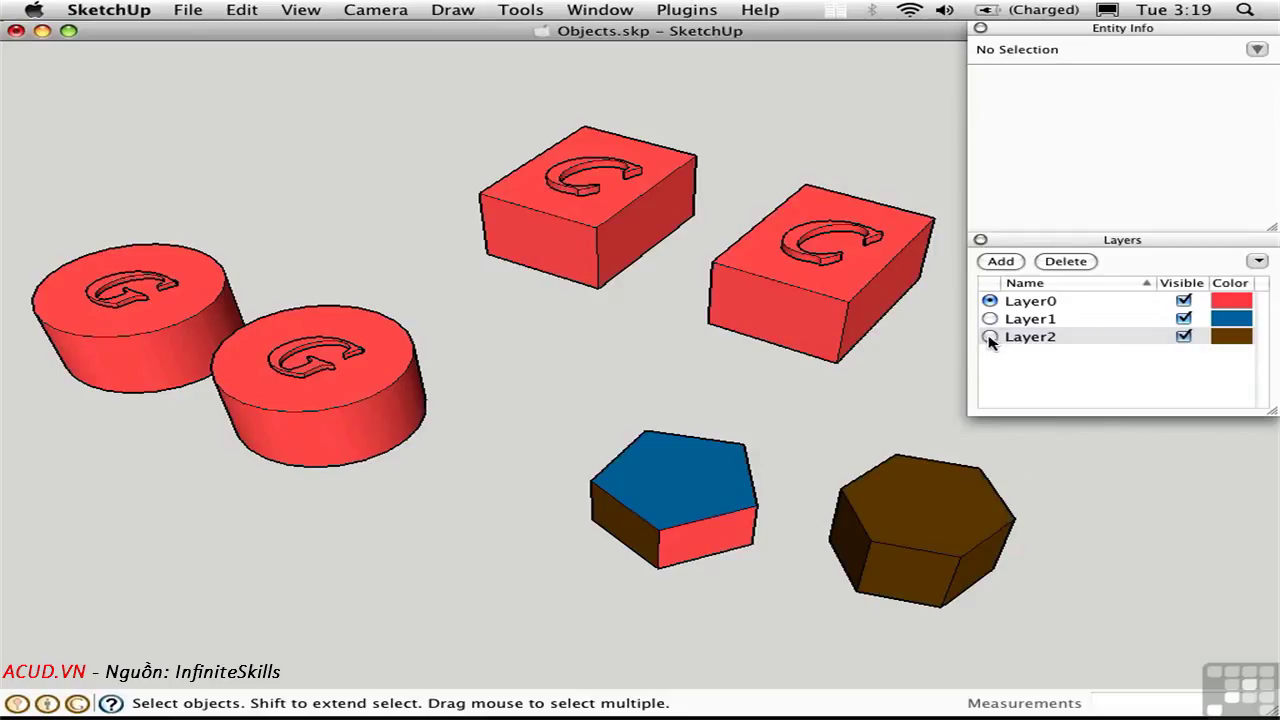
click(990, 337)
click(1183, 301)
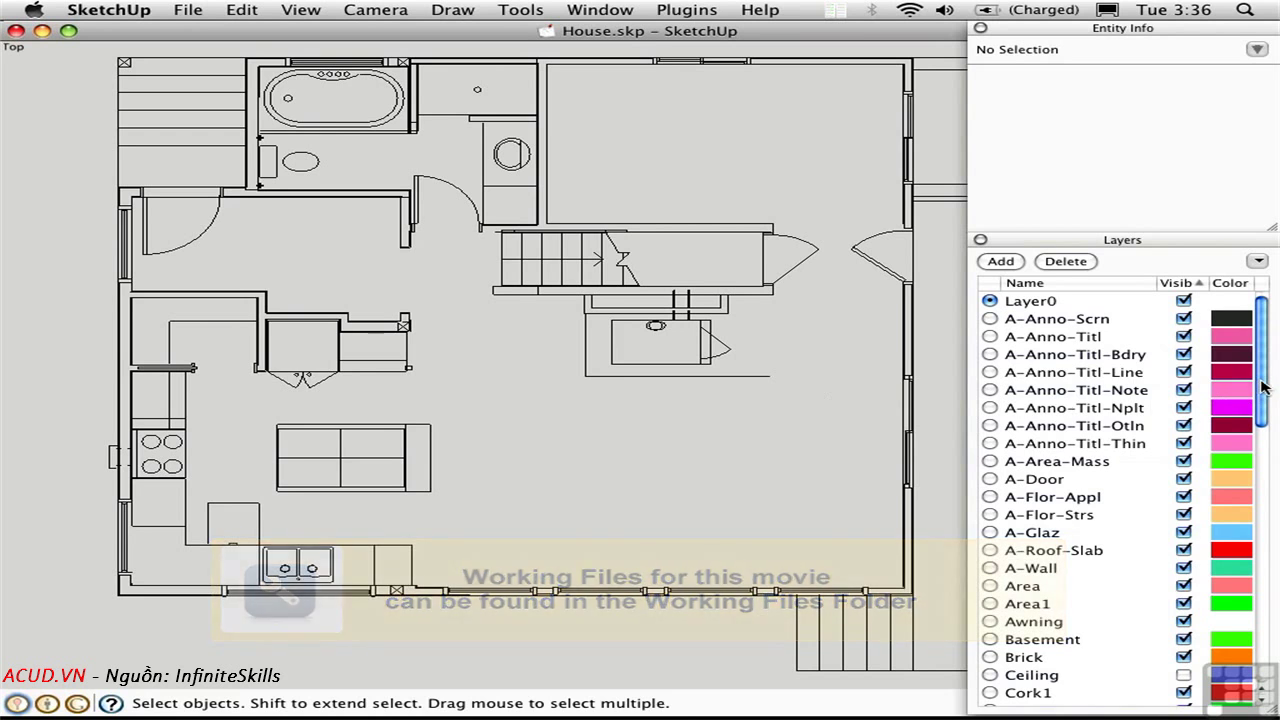
Select several layers in the Layers panel and delete them, keeping their contents on the current layer.
drag(1265, 388, 1252, 665)
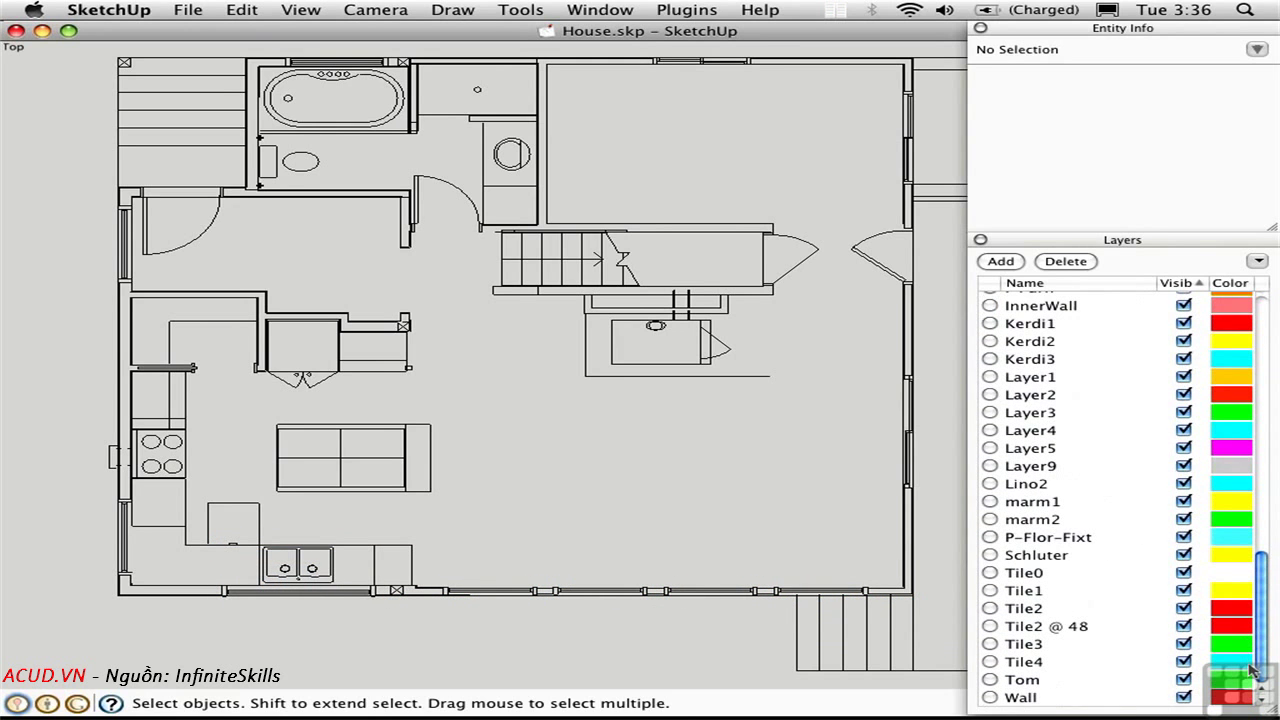
drag(1256, 645, 1258, 388)
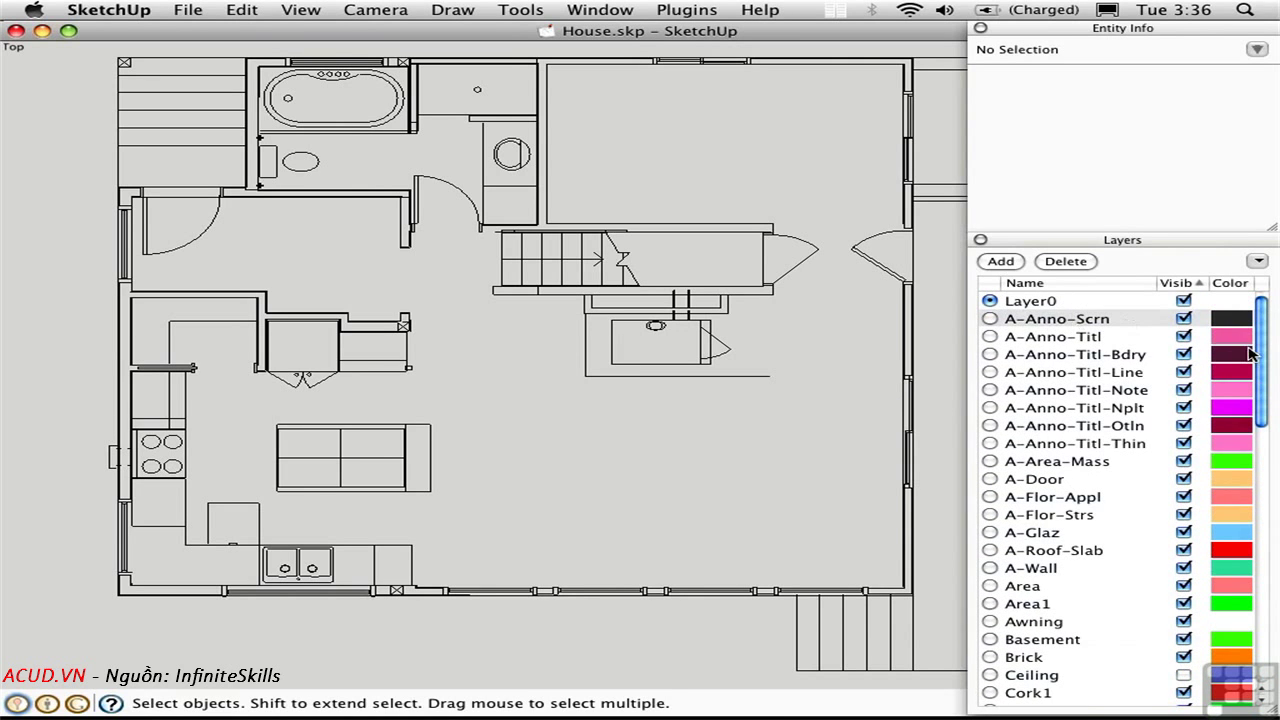
drag(1264, 362, 1264, 643)
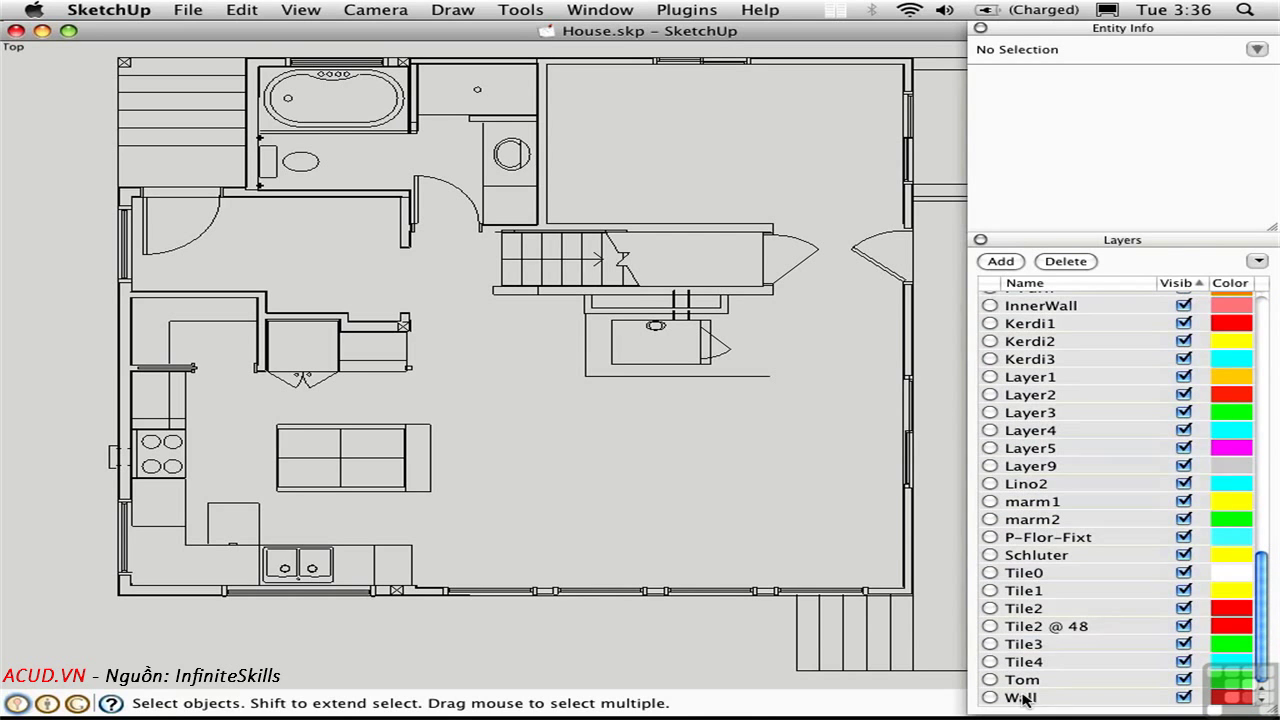
click(1066, 262)
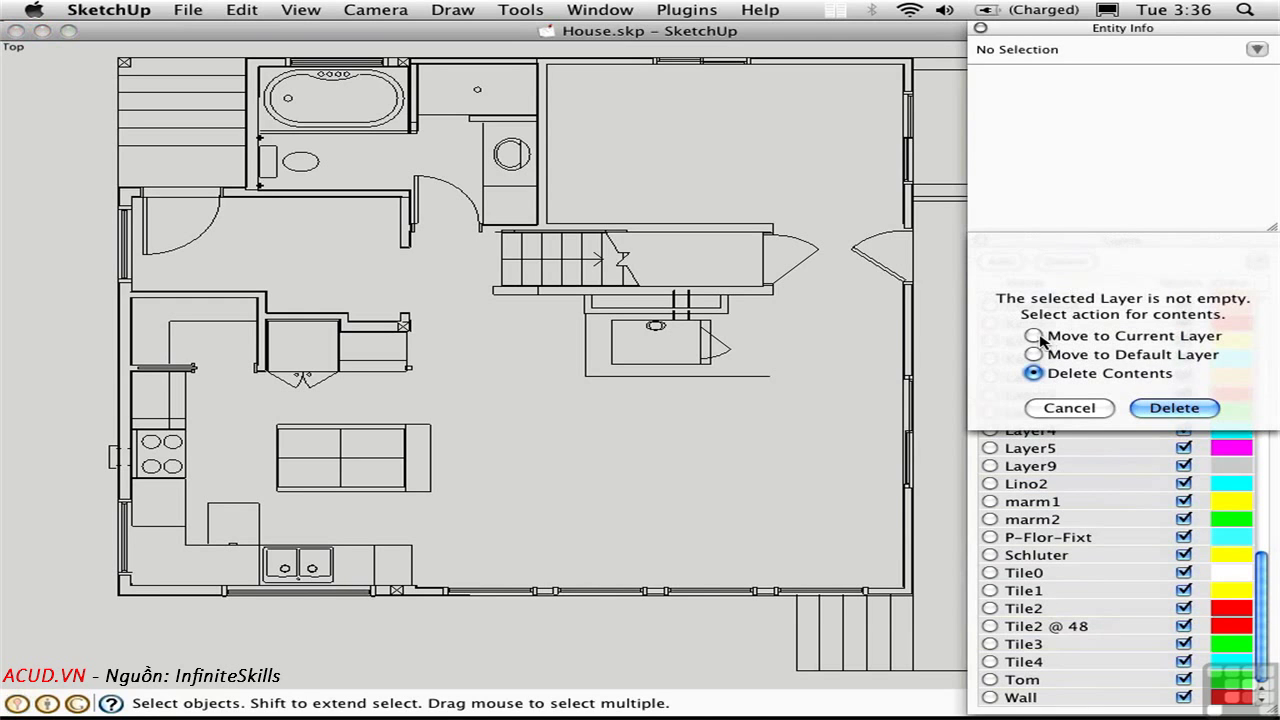
click(1100, 340)
click(1170, 408)
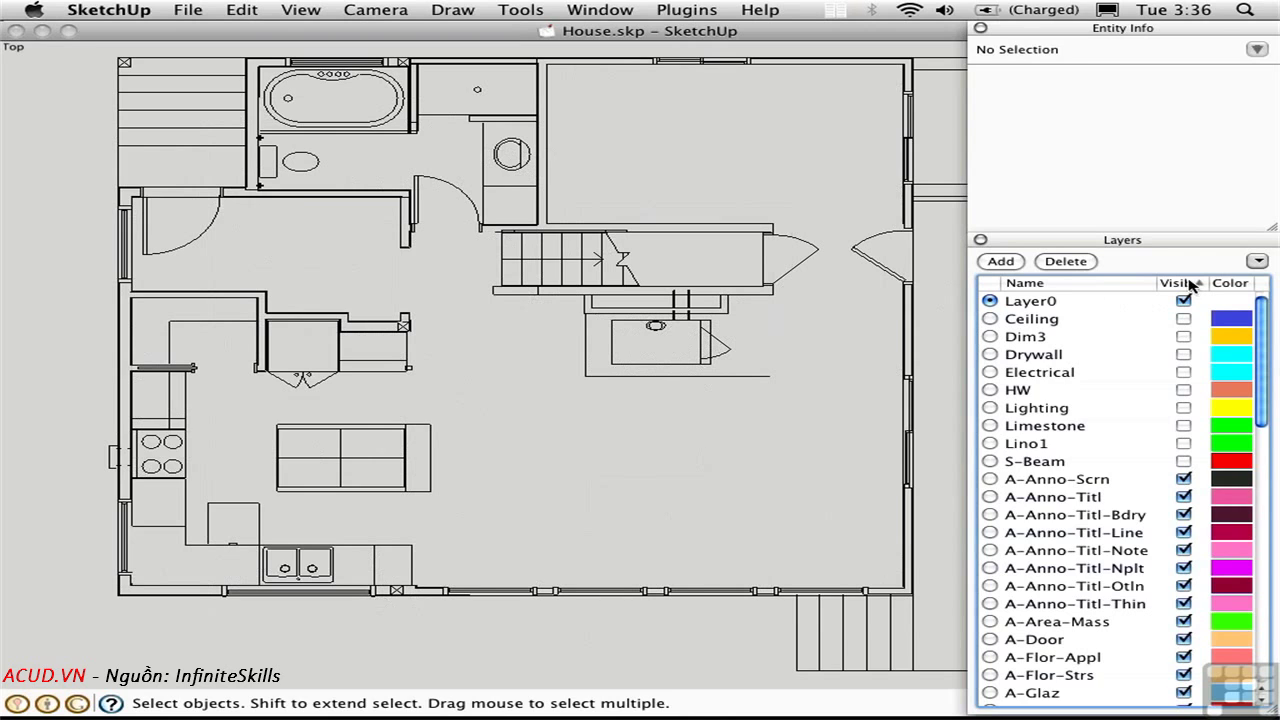
click(1178, 283)
click(1178, 283)
click(1045, 484)
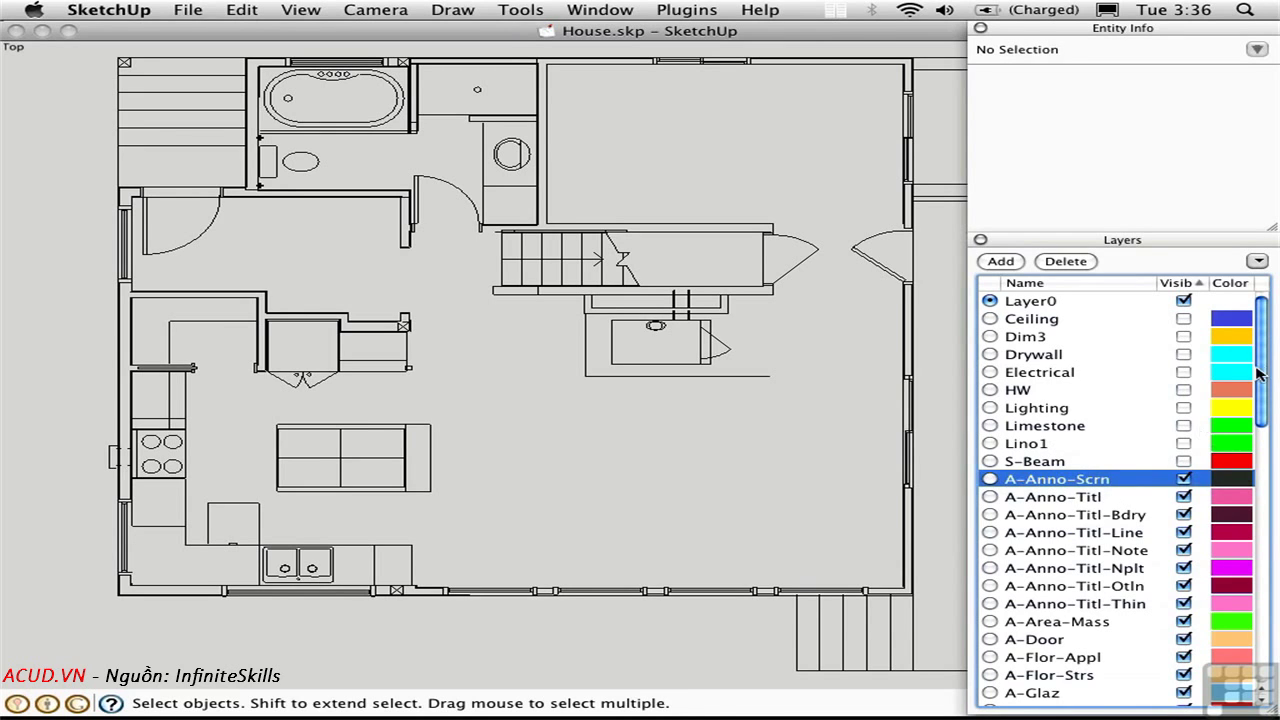
drag(1265, 368, 1238, 640)
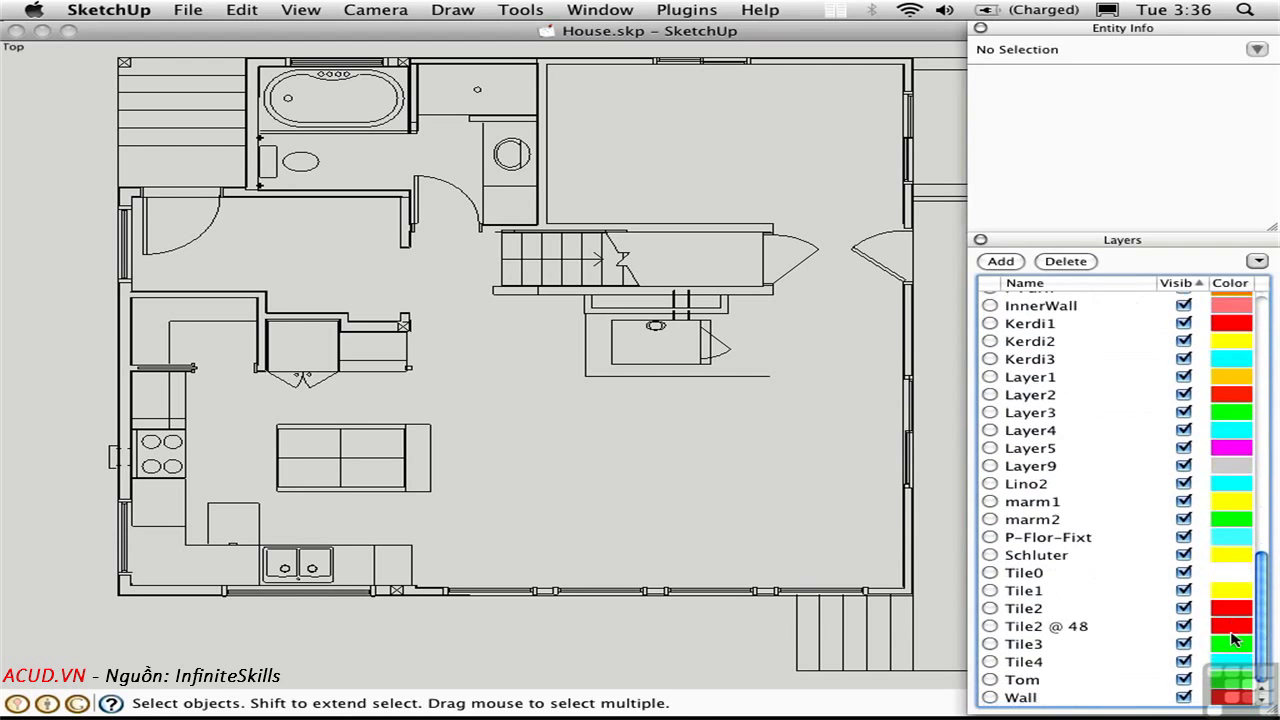
shift+click(1020, 700)
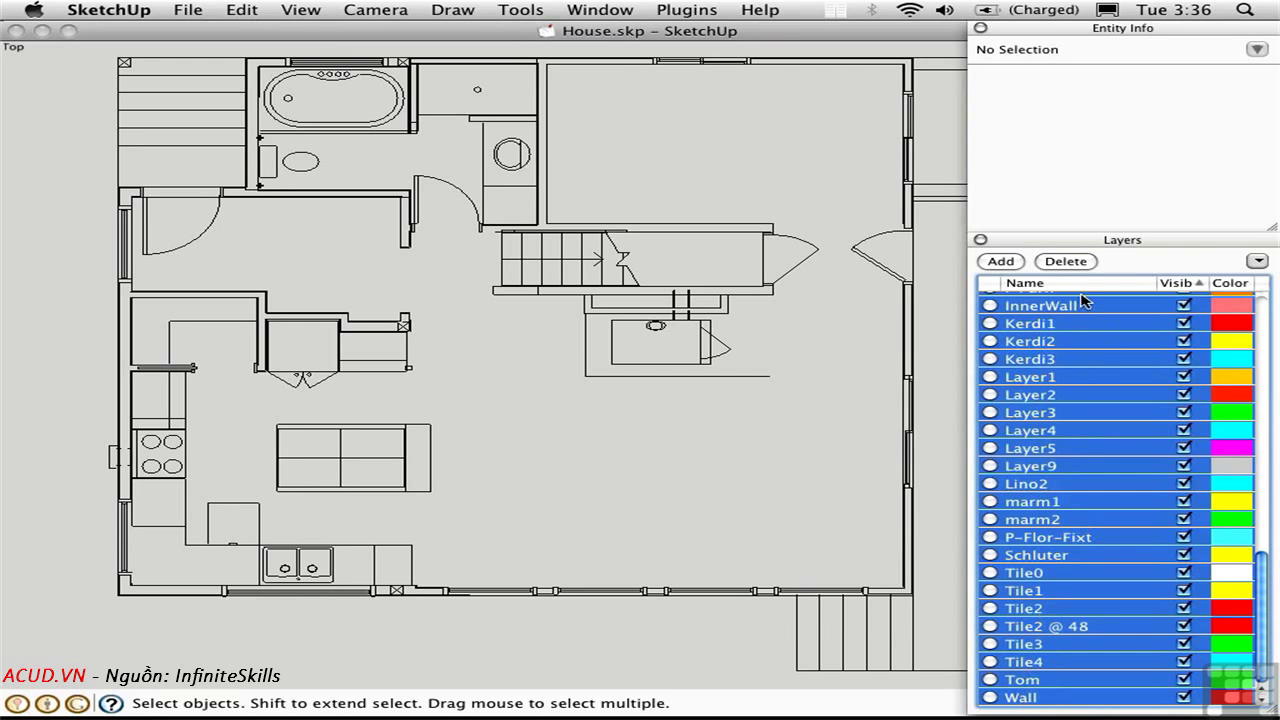
click(1066, 262)
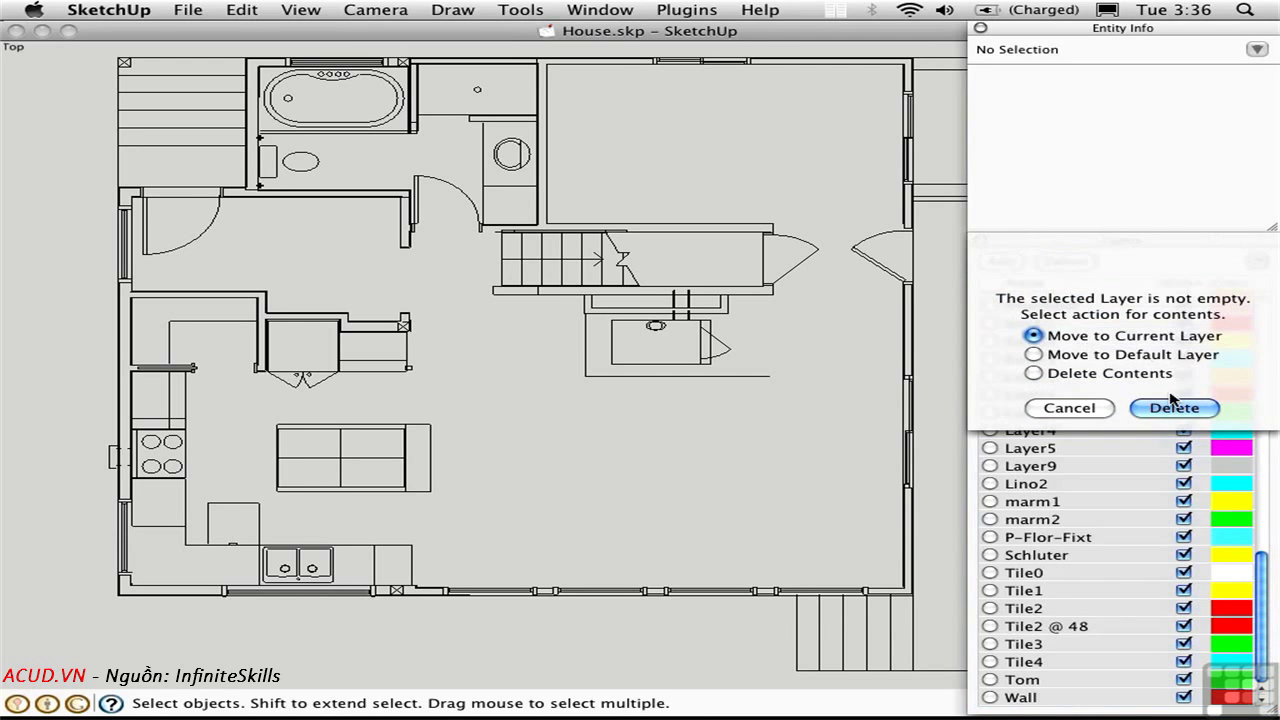
click(1174, 408)
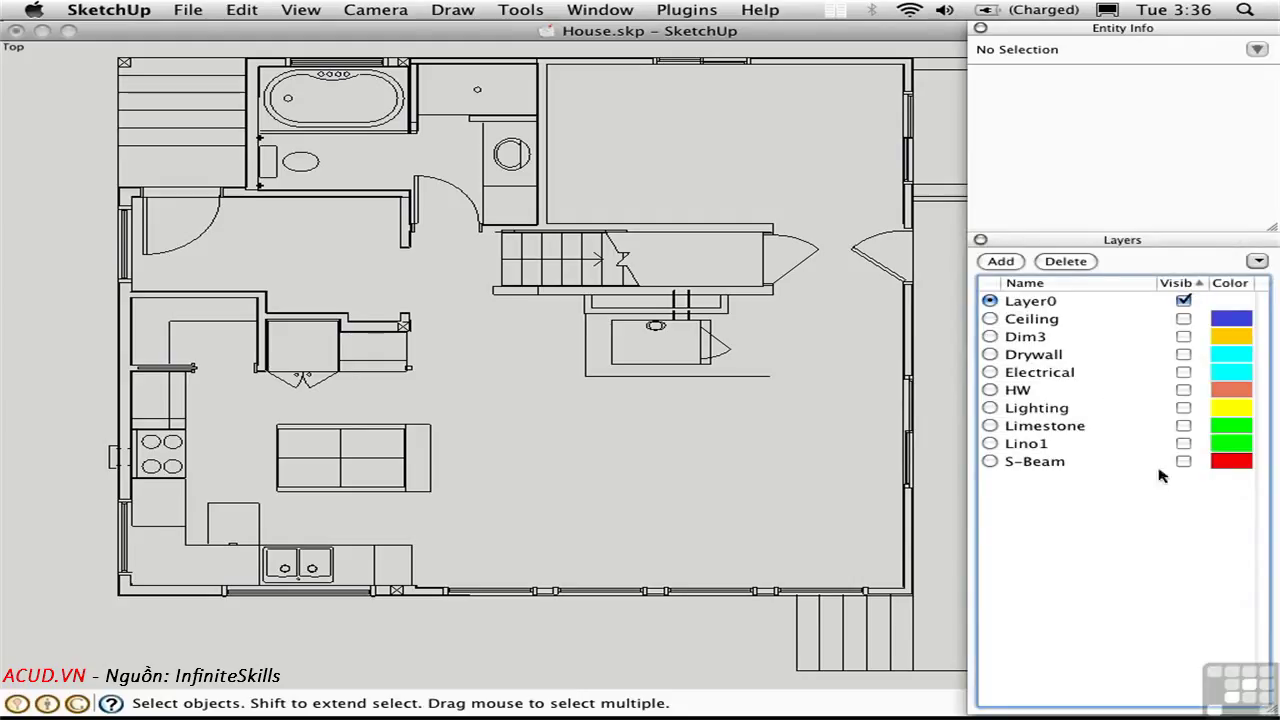
click(1028, 322)
shift+click(1063, 464)
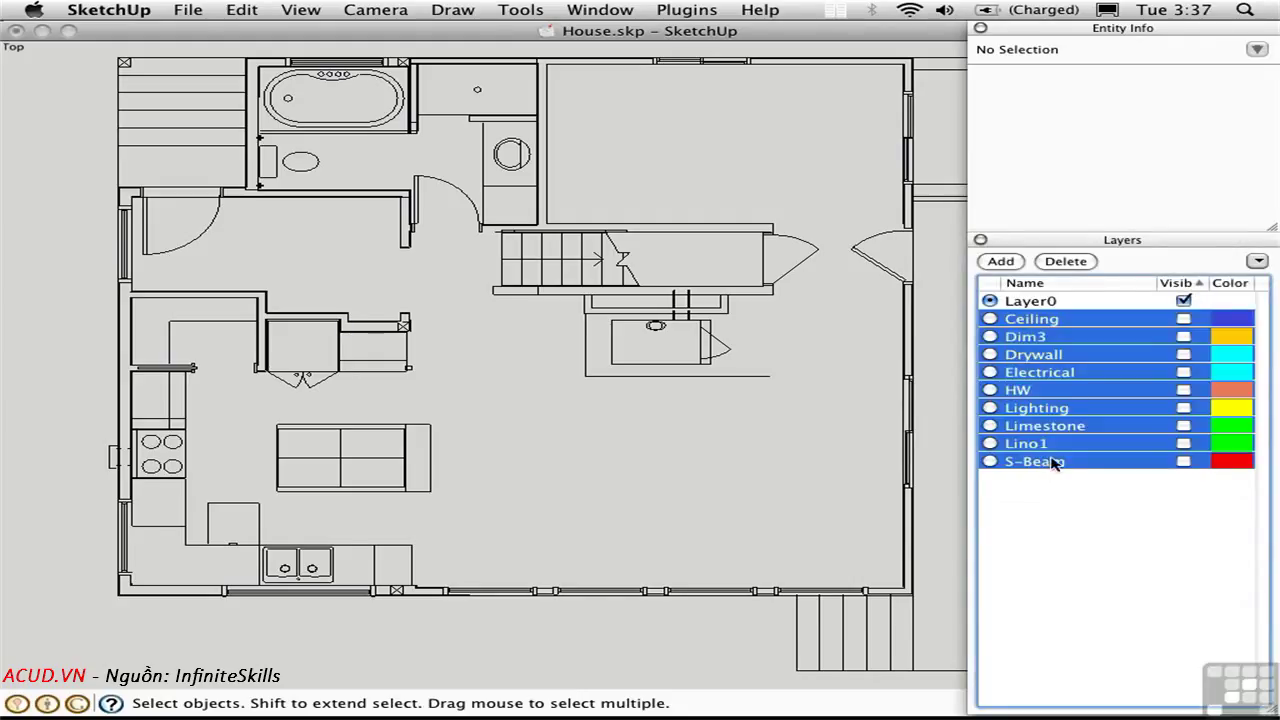
click(1066, 261)
click(1033, 373)
click(1178, 408)
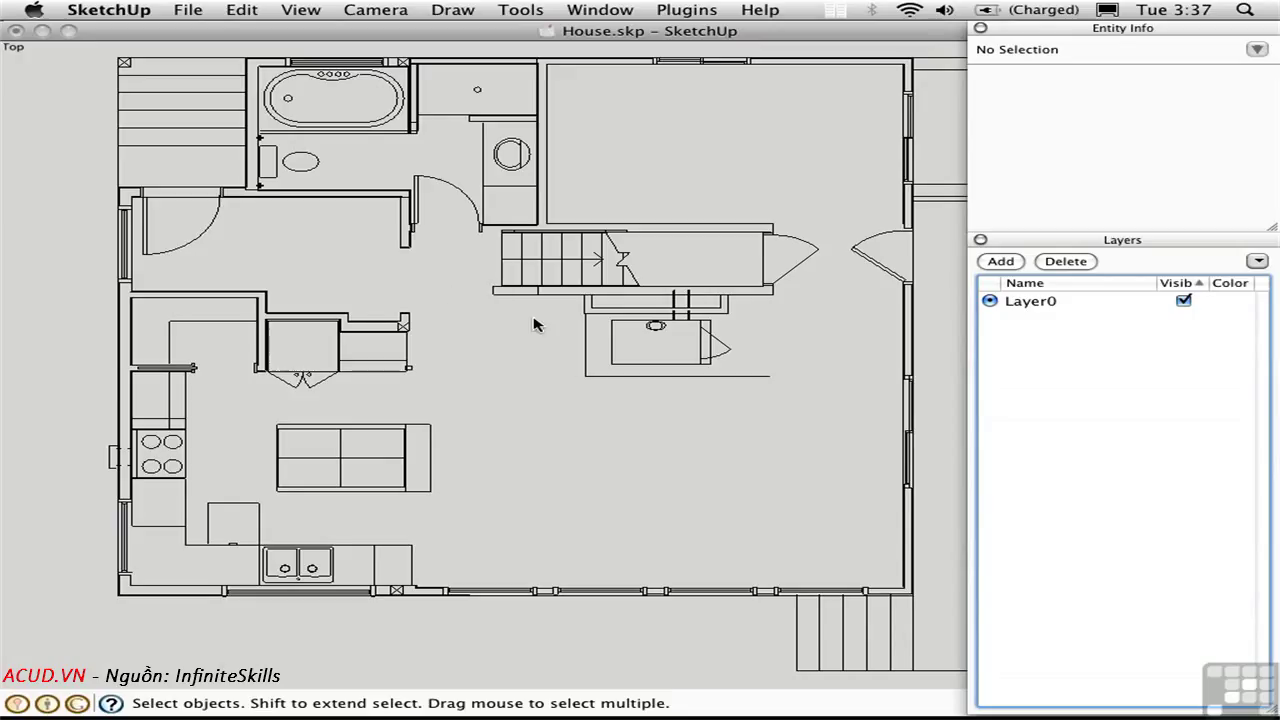
Undo the layer deletions and show the Layer Manager toolbar.
key(super+z)
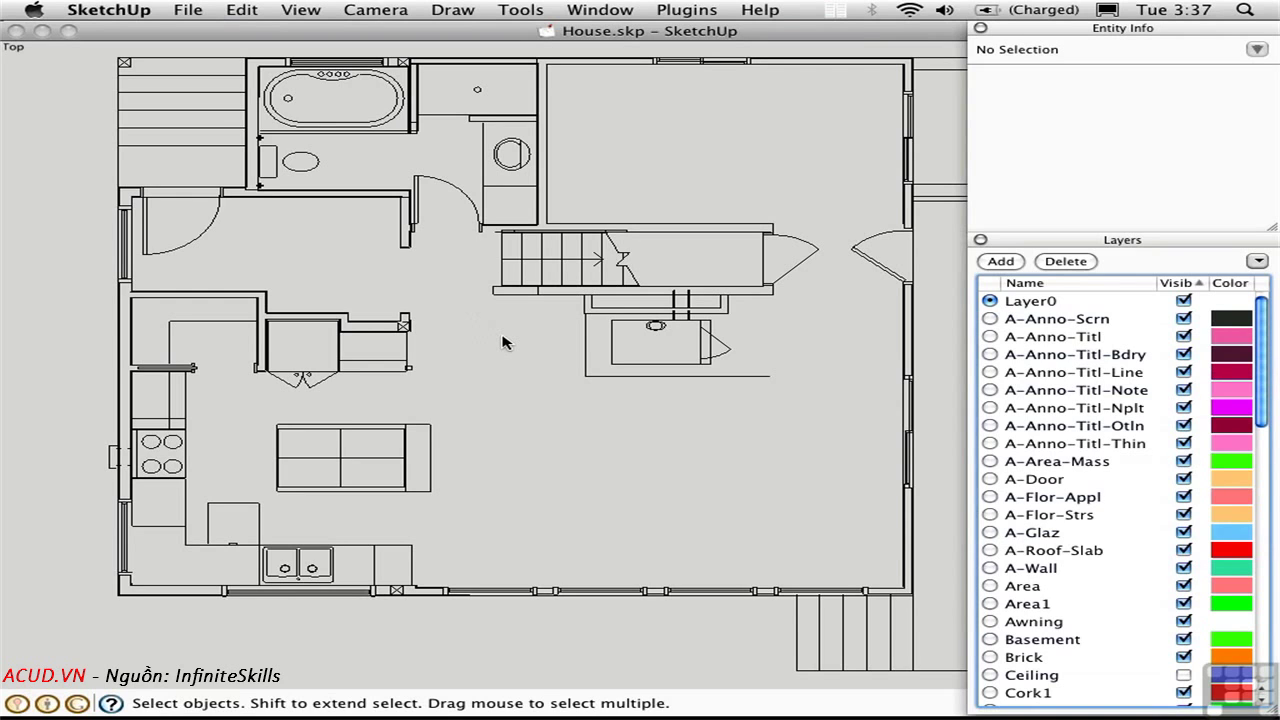
click(299, 12)
mouse_move(305, 32)
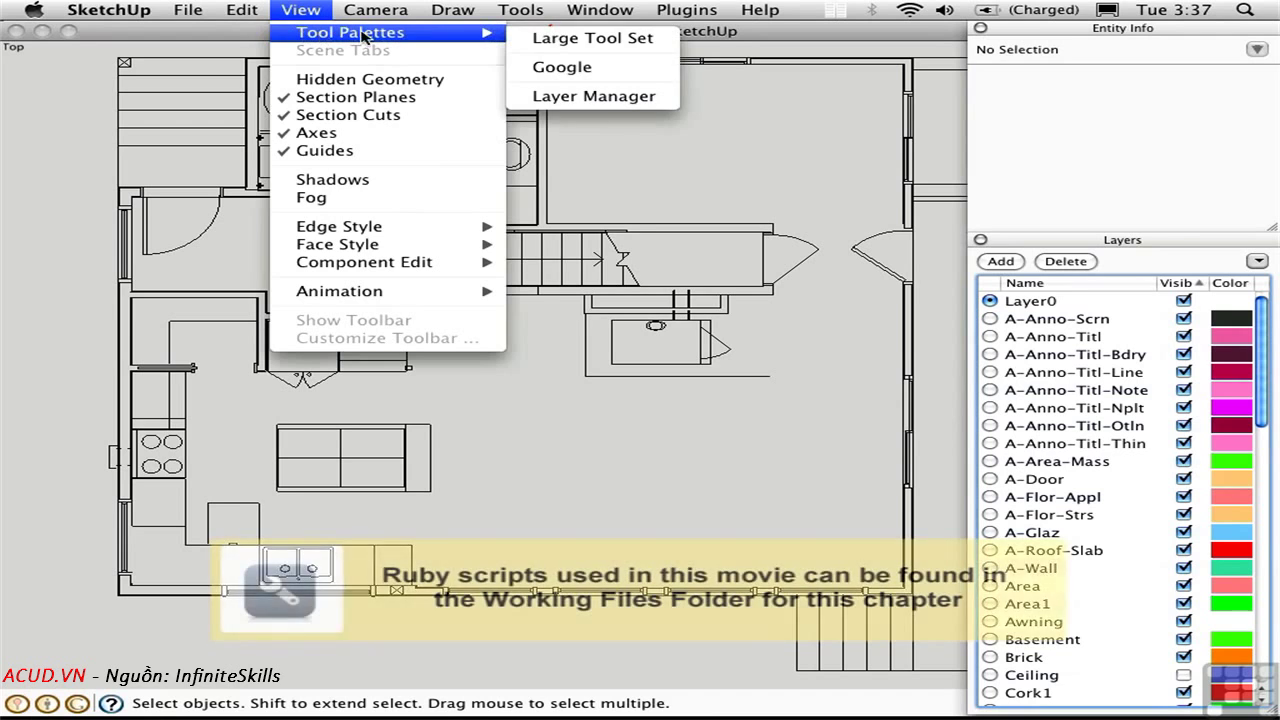
click(570, 100)
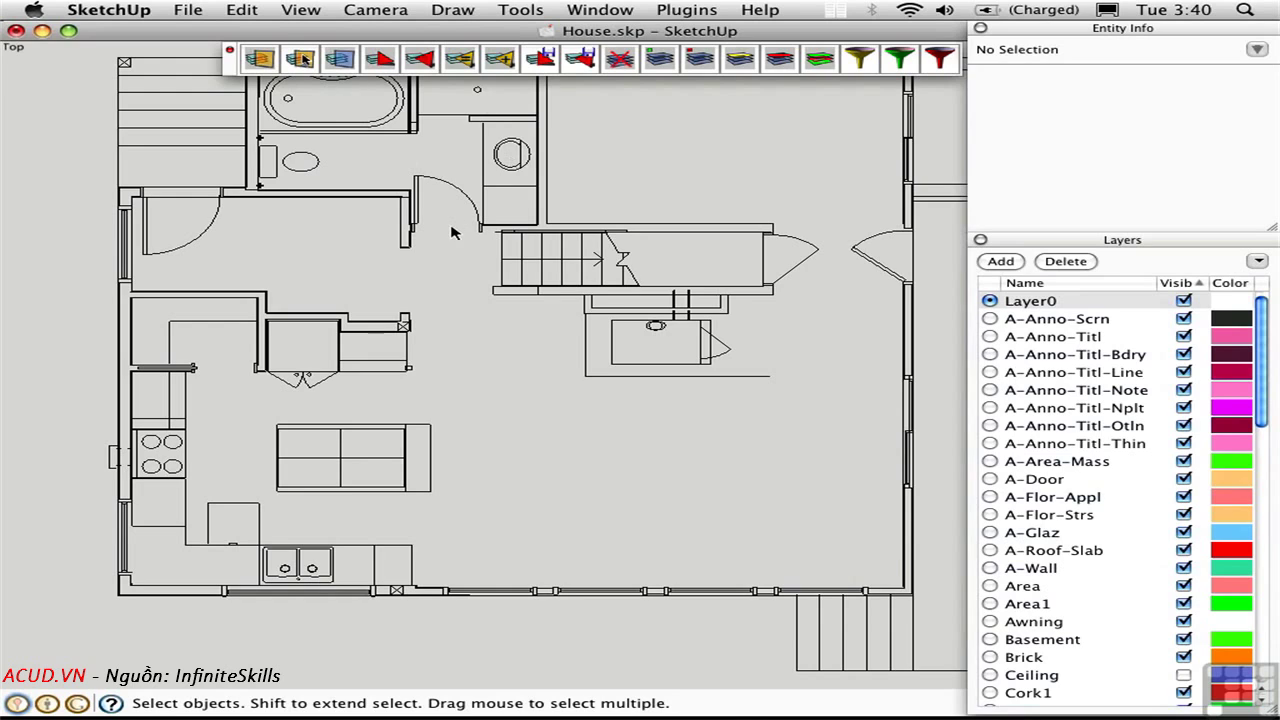
Make A-Door the current layer from a door edge near the bathroom, after briefly trying Layer2.
click(418, 200)
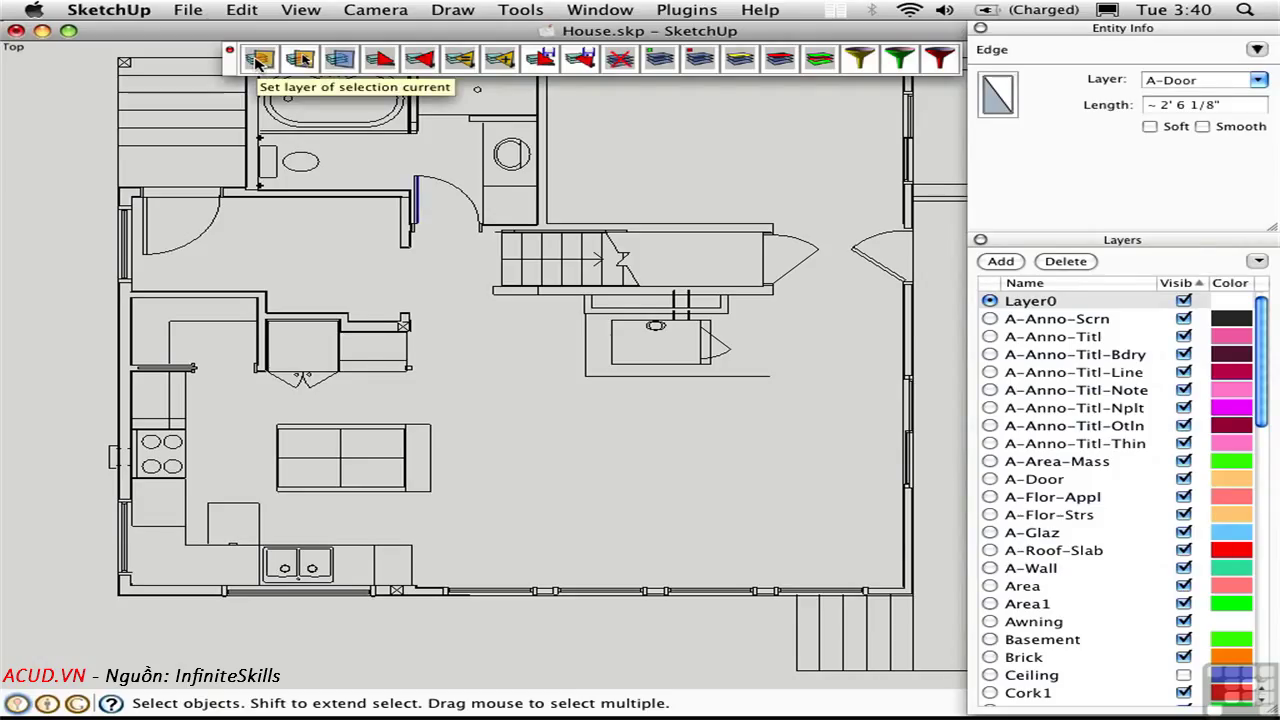
click(258, 60)
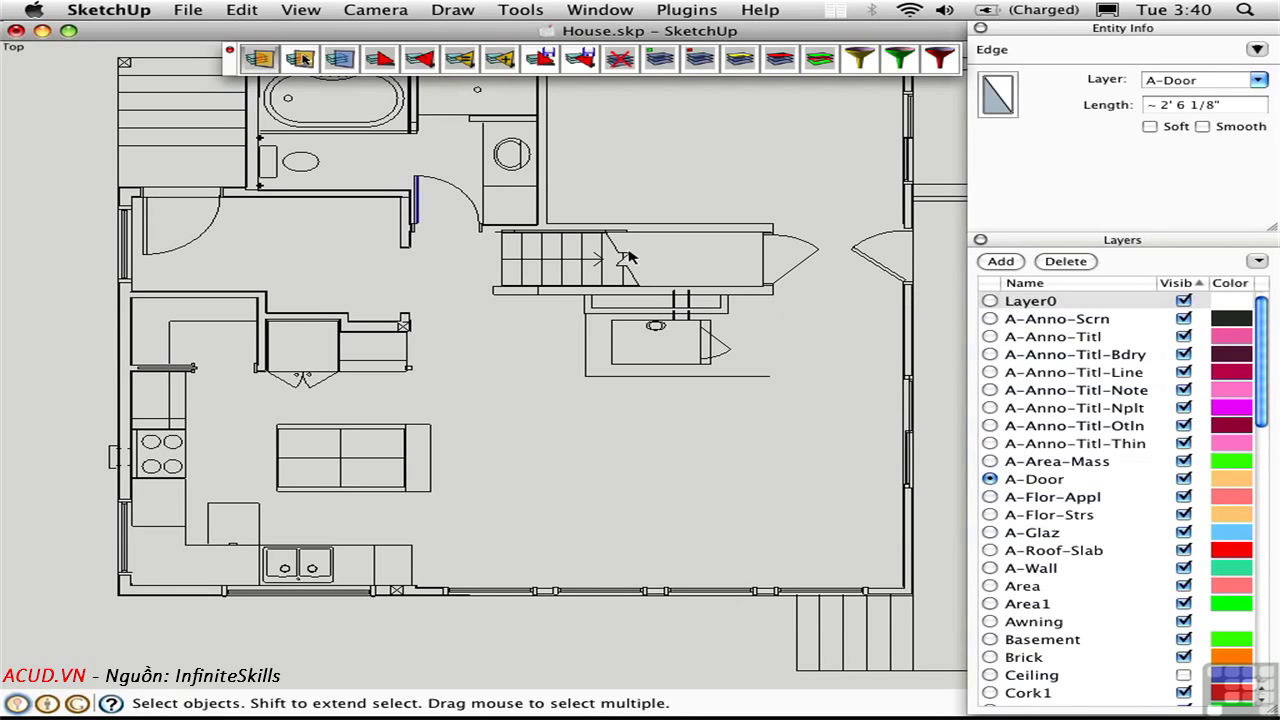
click(450, 236)
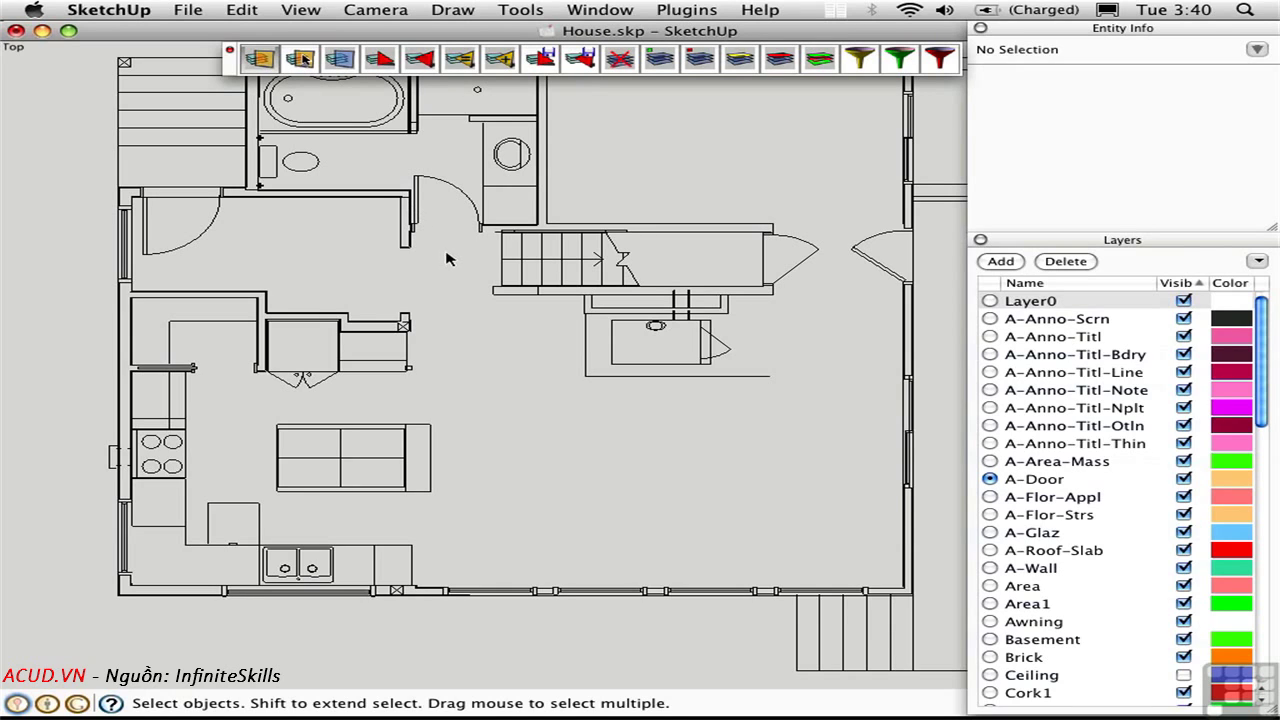
click(169, 415)
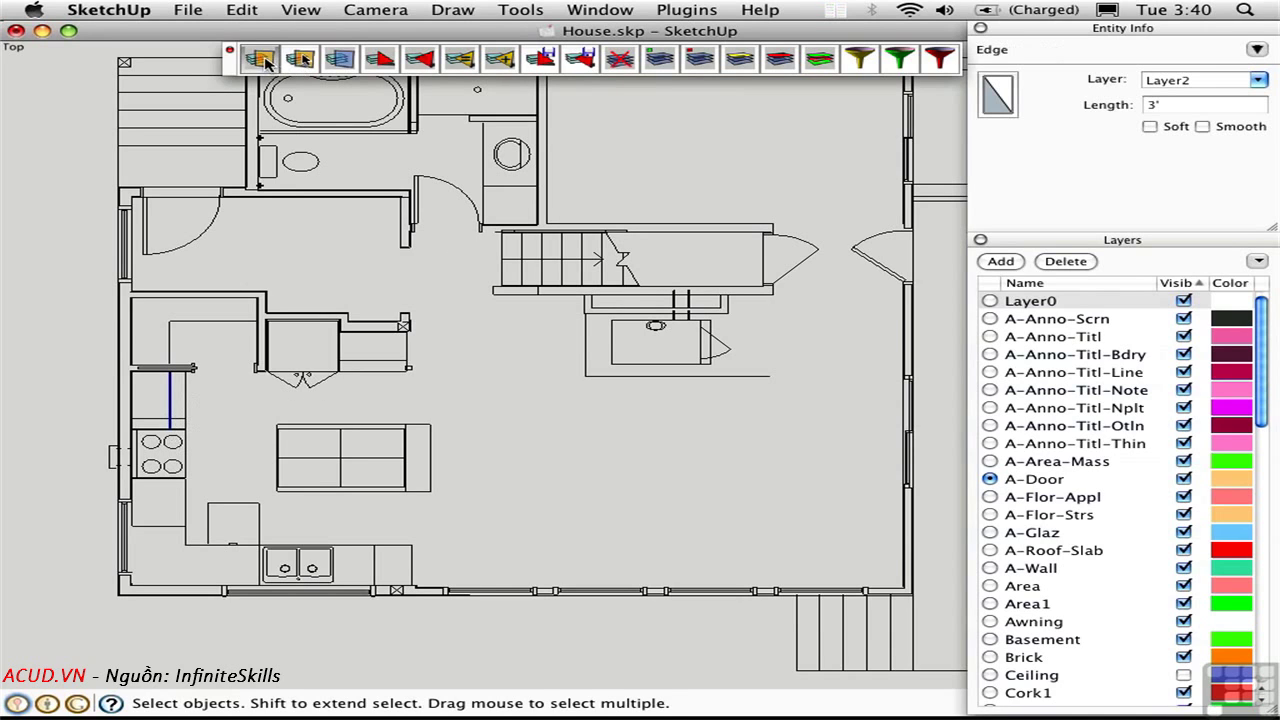
click(260, 60)
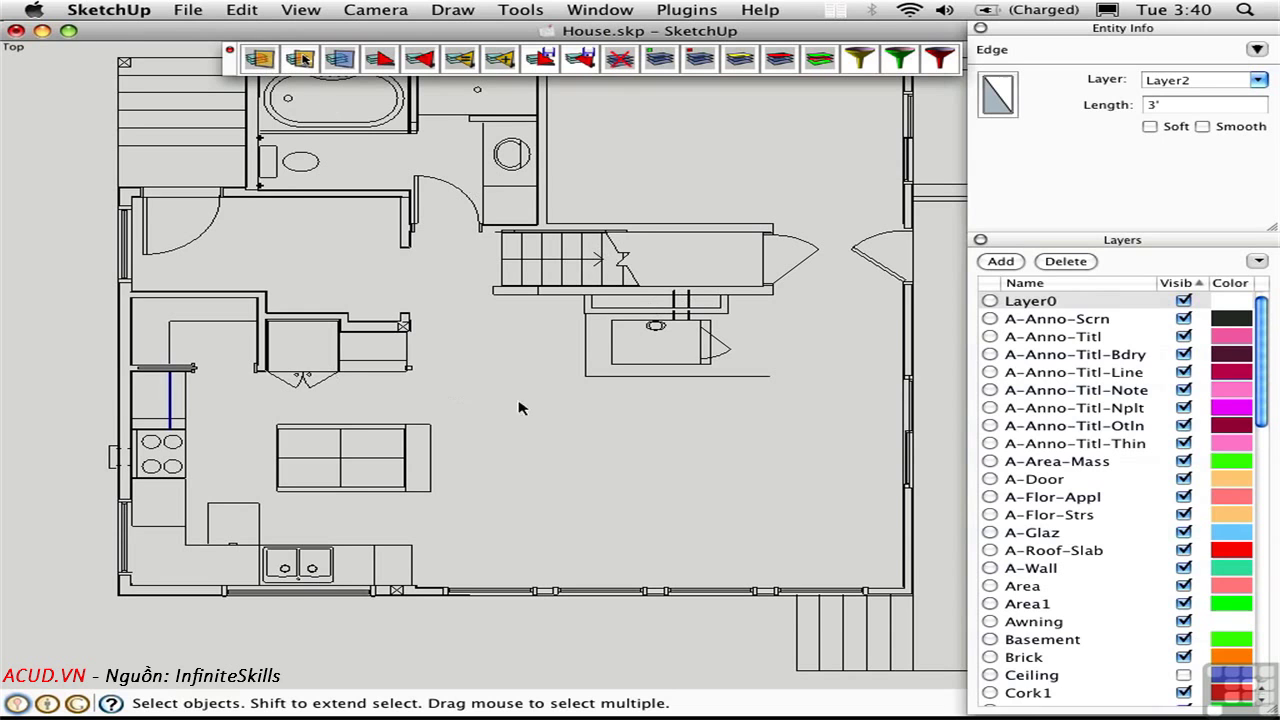
drag(1263, 376, 1266, 616)
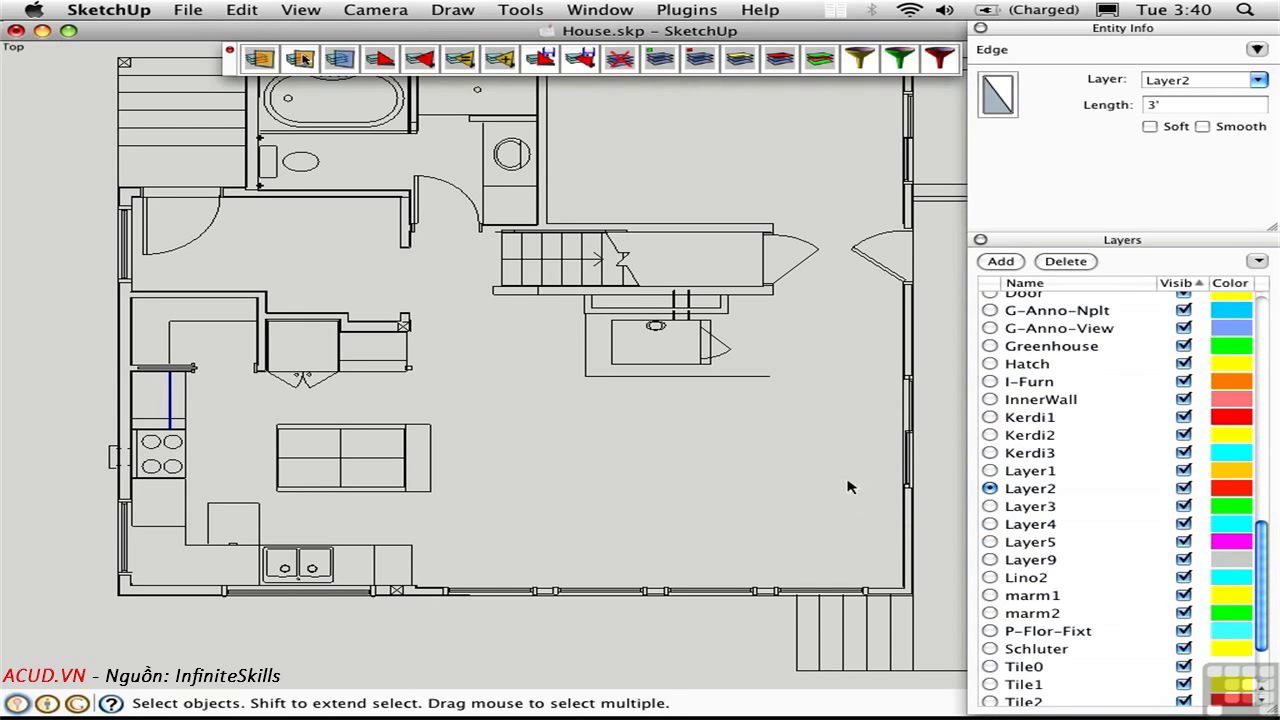
click(416, 196)
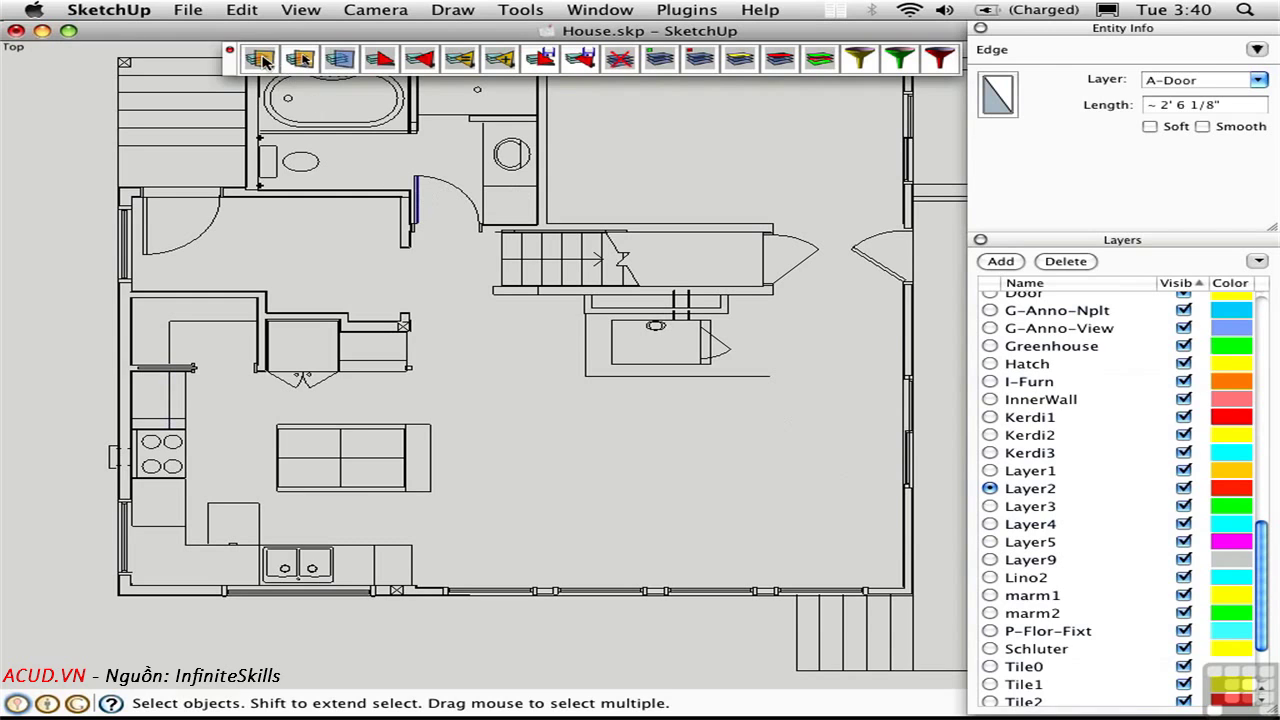
click(261, 59)
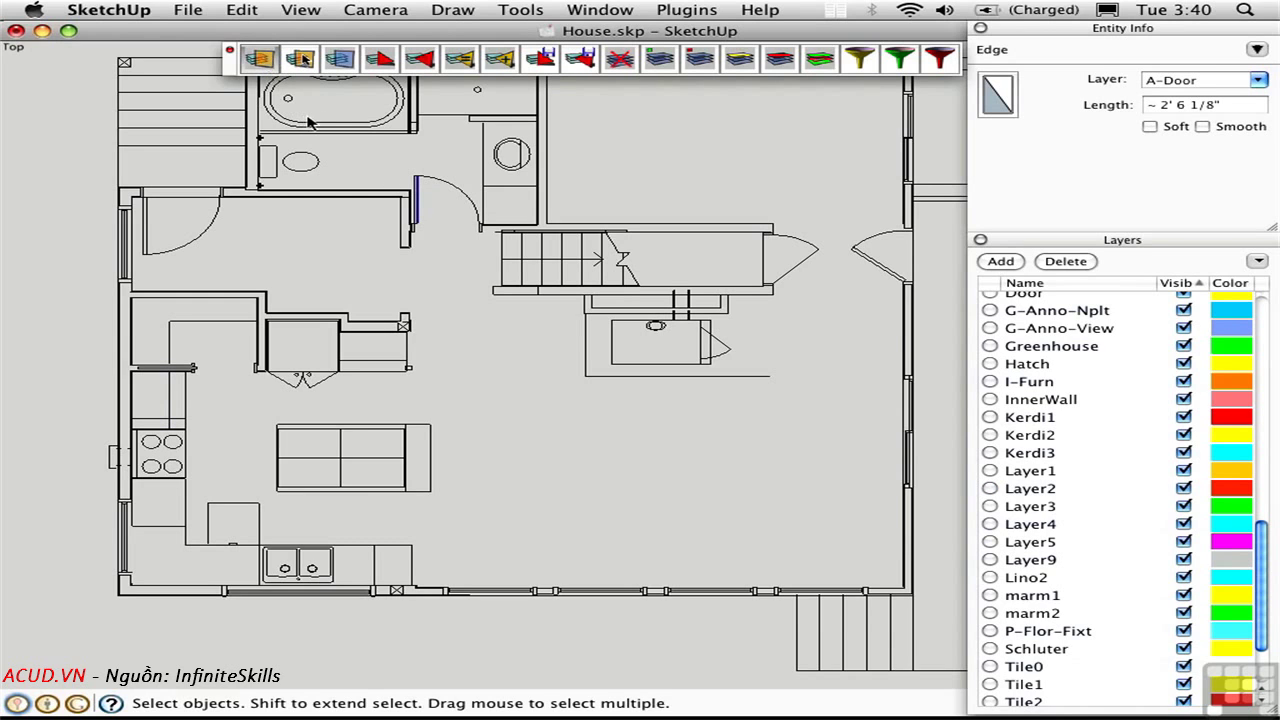
Move the door swing right of the stairs onto the current A-Door layer.
scroll(1262, 317, up, 10)
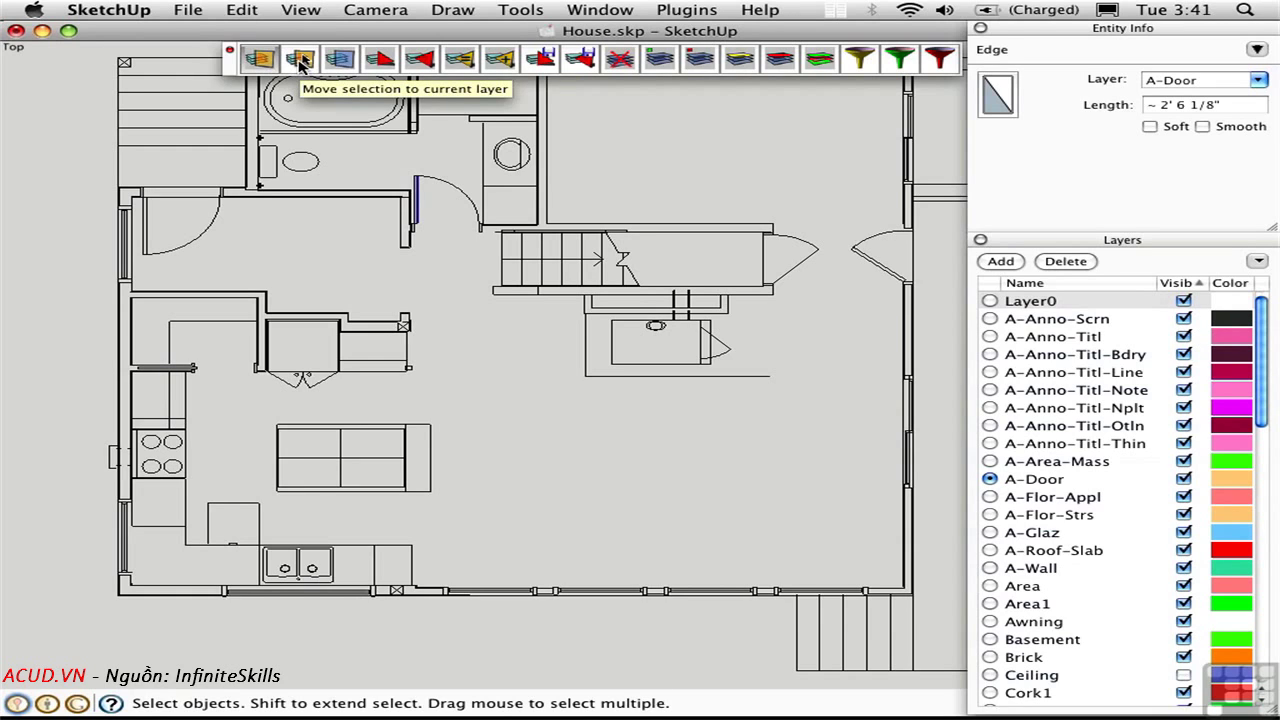
click(820, 264)
triple_click(792, 262)
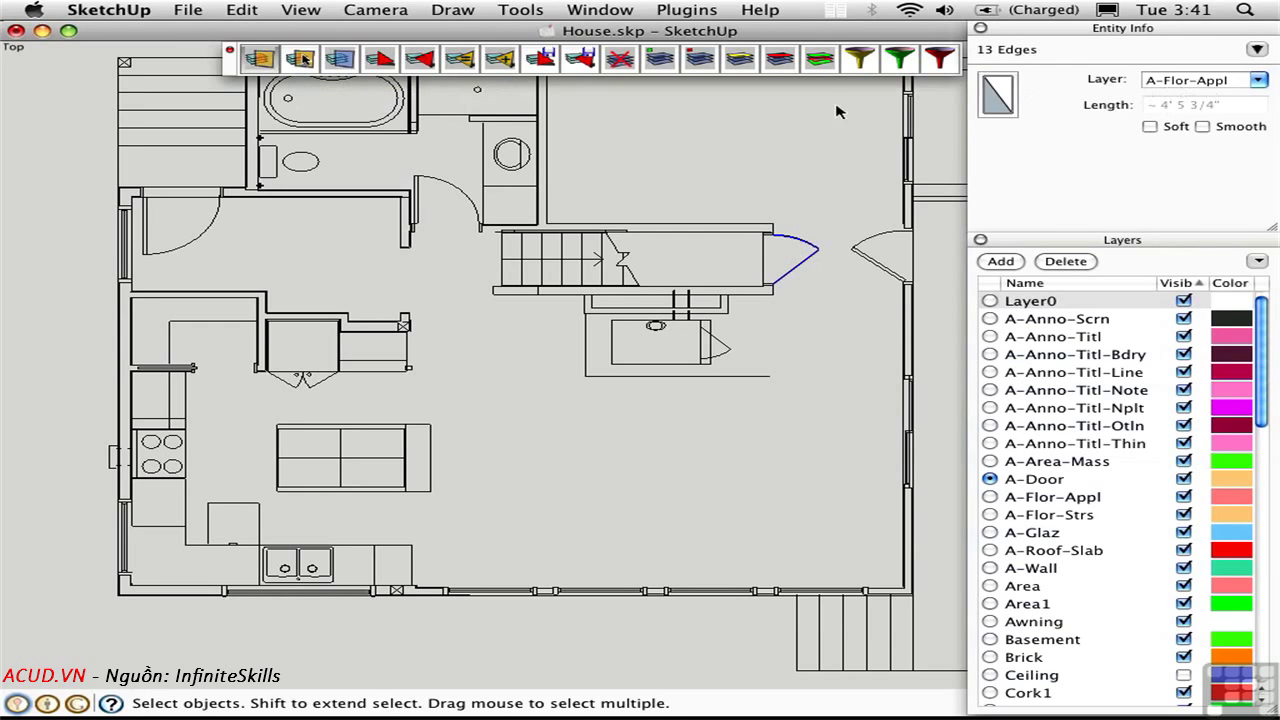
click(302, 60)
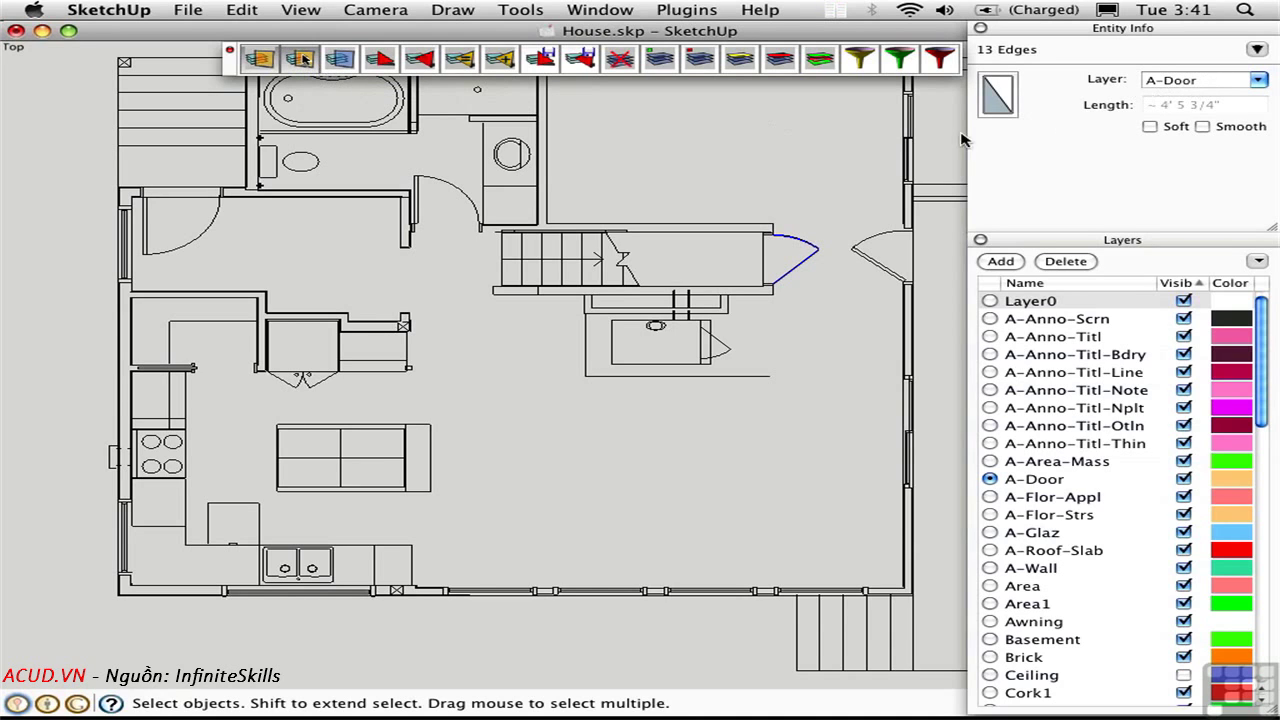
click(660, 170)
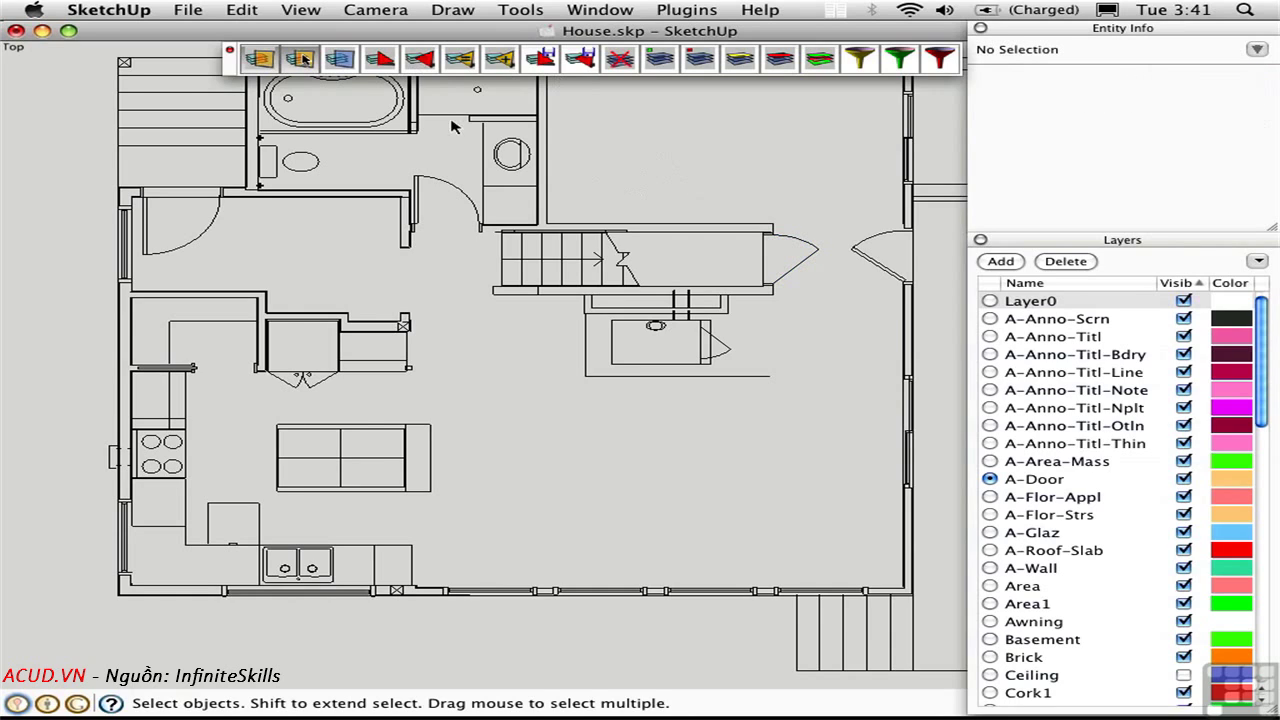
Save the current layer visibility as a layer state named 'A'.
click(381, 62)
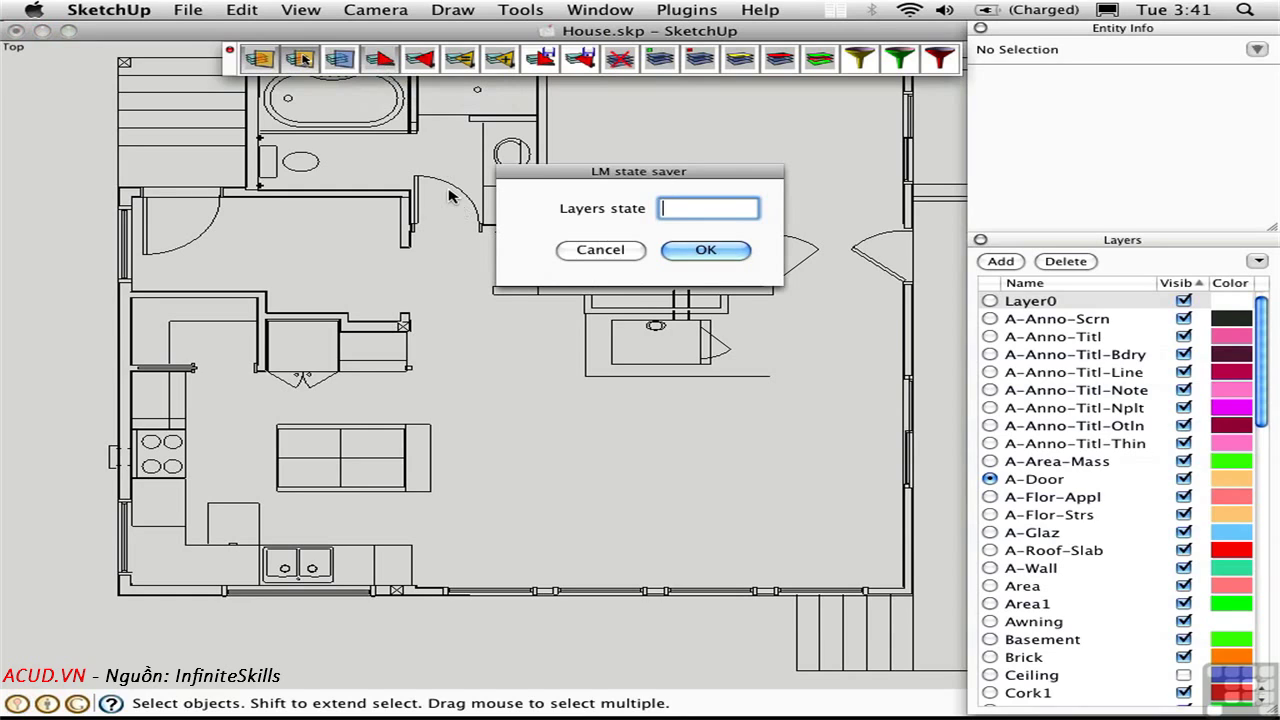
text(A)
click(714, 250)
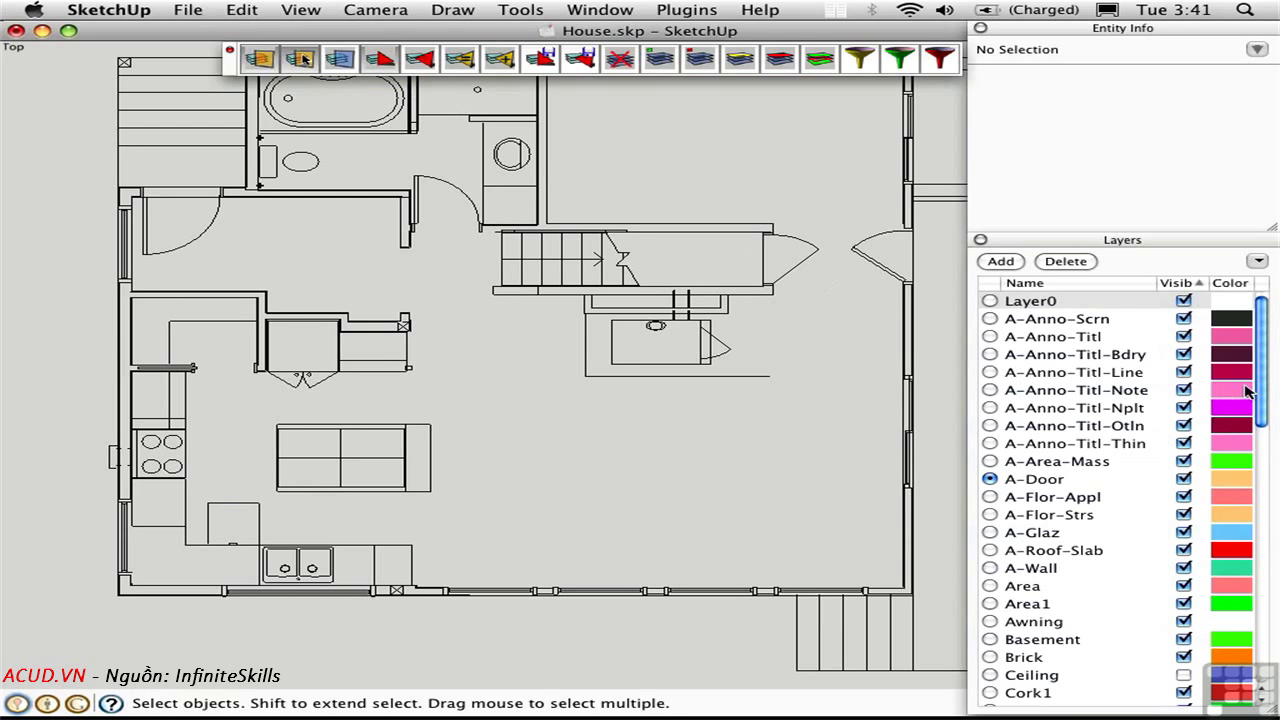
Hide the annotation title, stairs, Area, Awning, Brick and Cork1 layers.
mouse_move(1262, 398)
mouse_down()
mouse_move(1266, 612)
mouse_move(1262, 395)
mouse_up()
click(1184, 336)
click(1184, 372)
click(1184, 425)
click(1184, 462)
click(1184, 514)
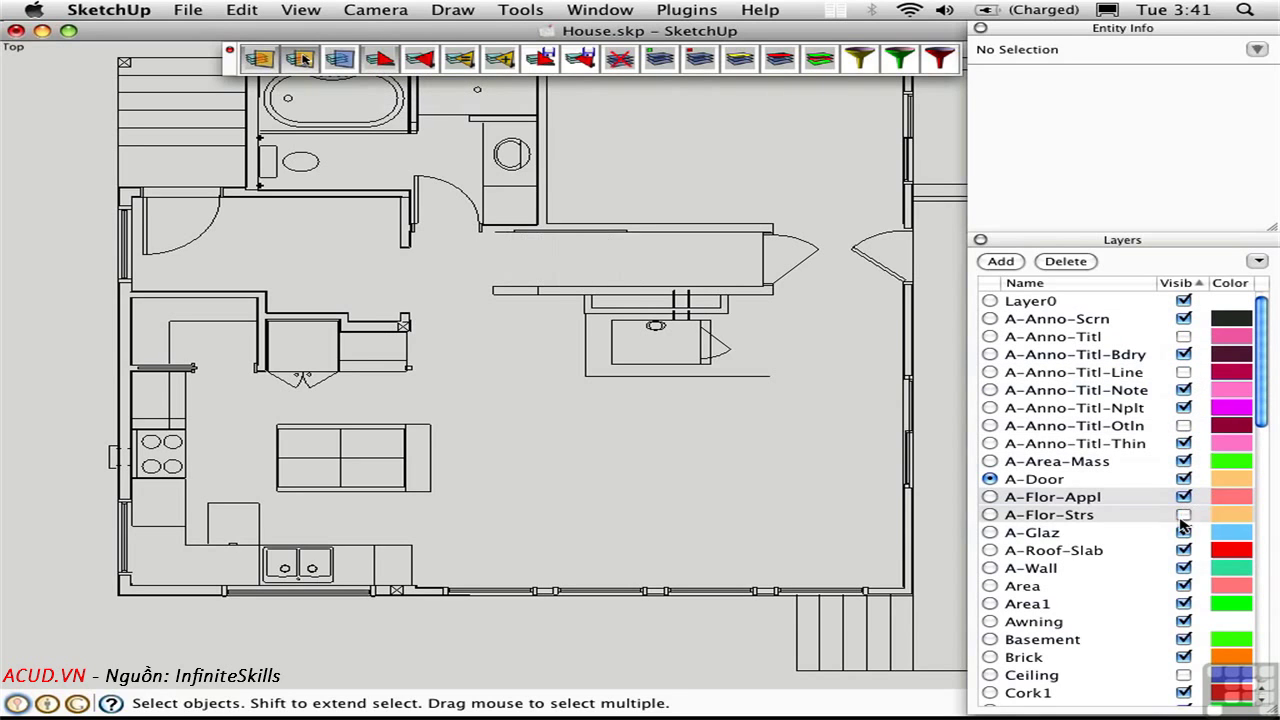
click(1184, 586)
click(1184, 621)
click(1184, 657)
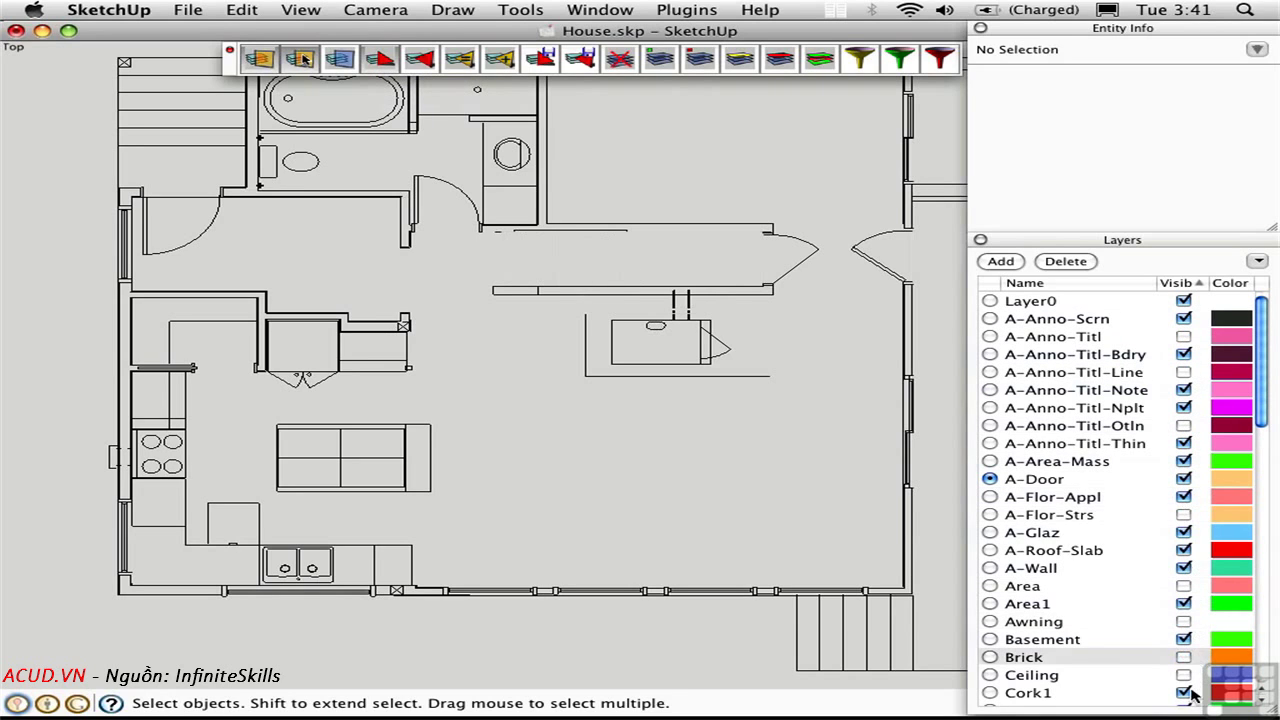
click(1184, 692)
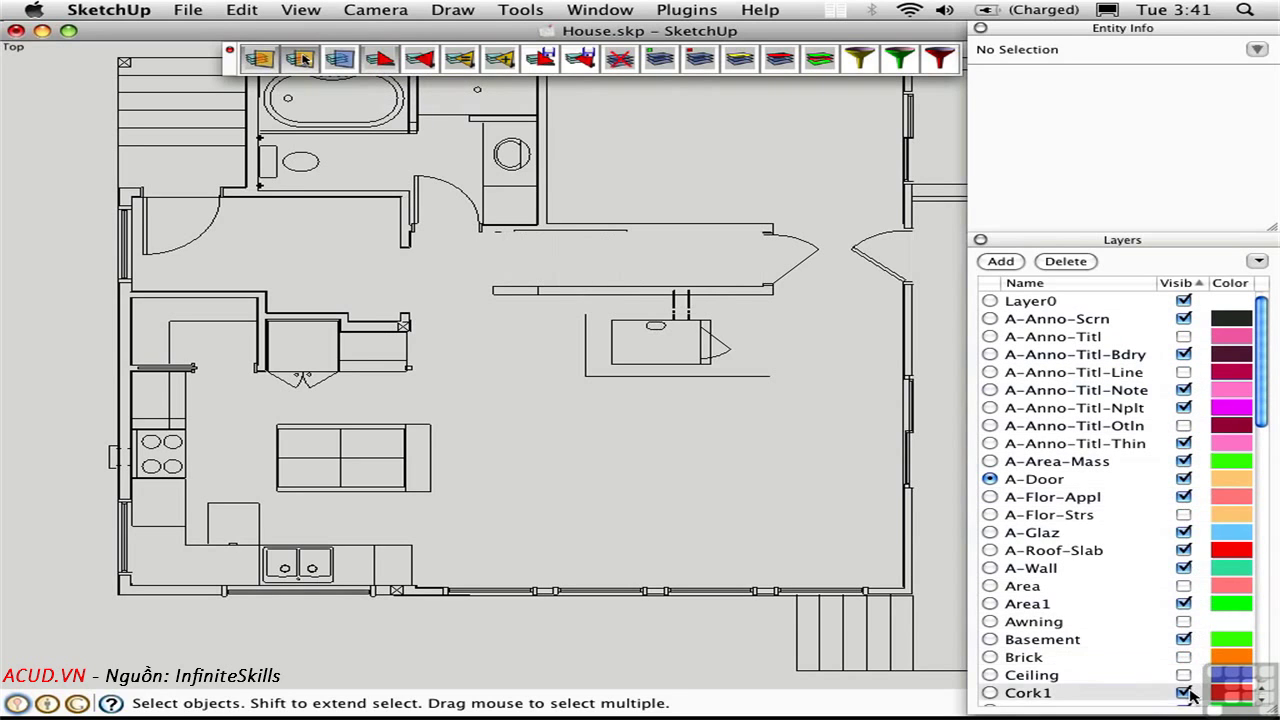
Restore the saved layer state 'A' to bring the hidden layers back.
click(419, 62)
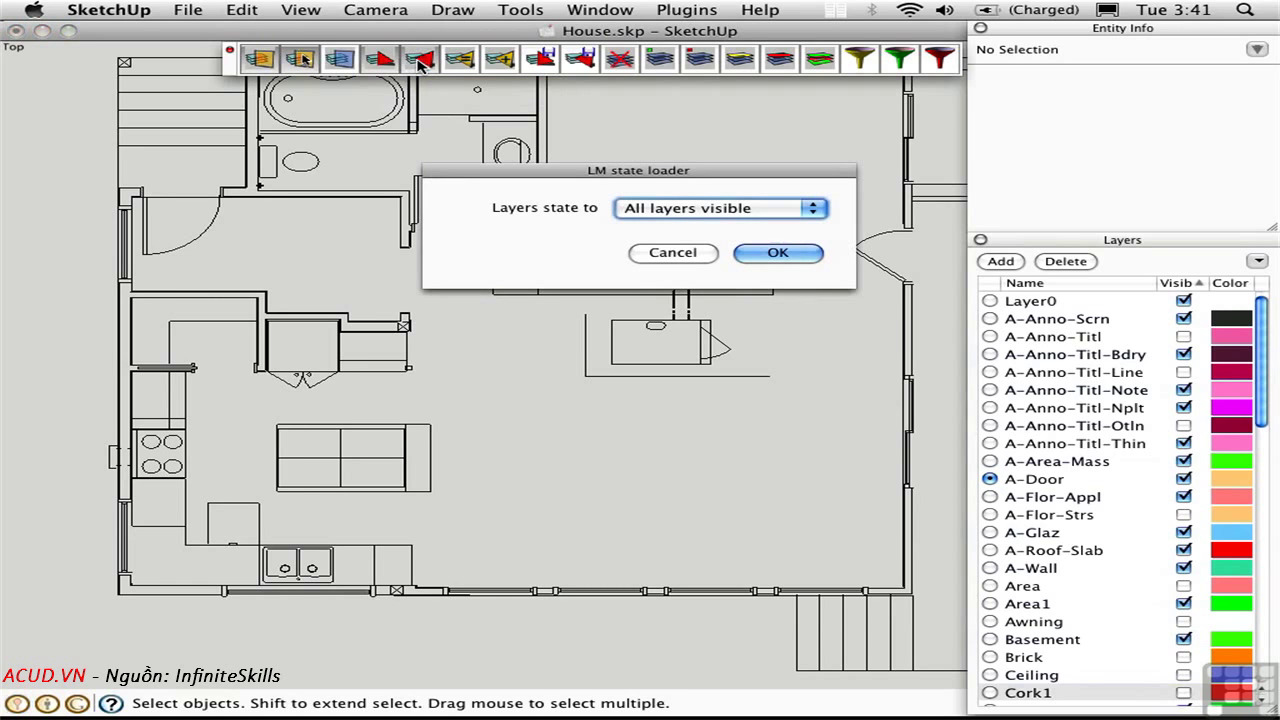
click(771, 210)
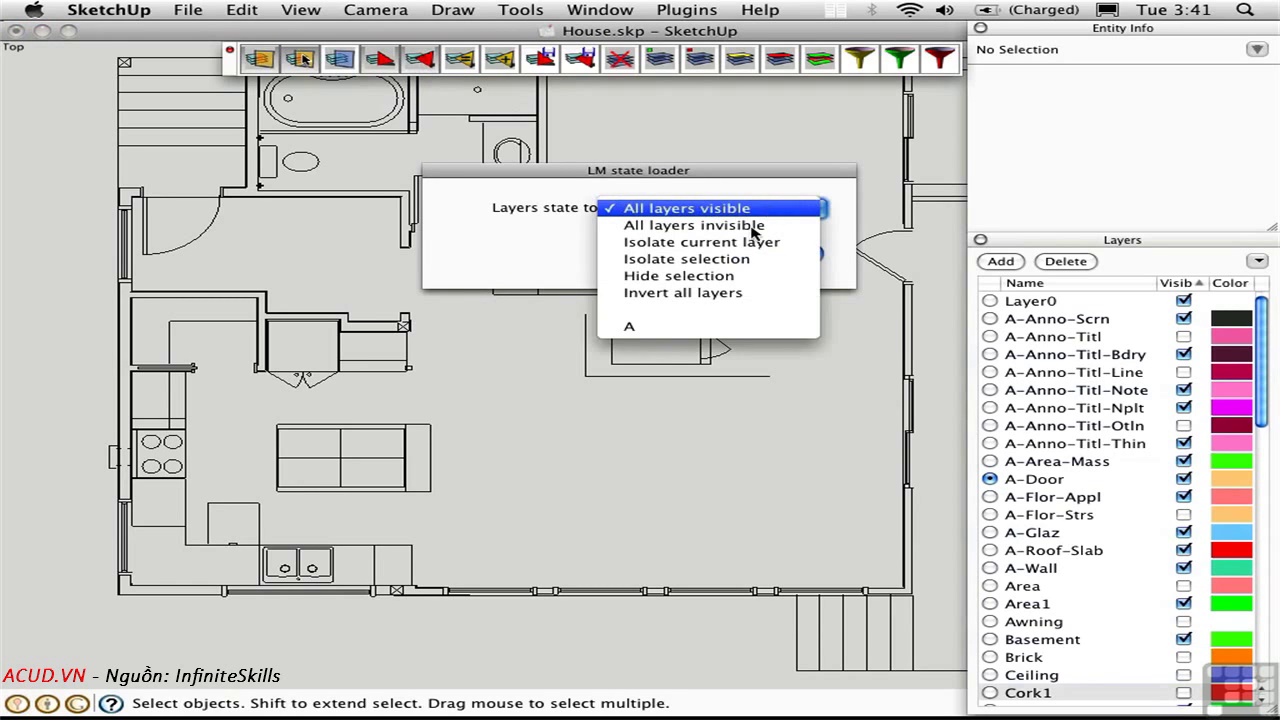
click(651, 334)
click(768, 252)
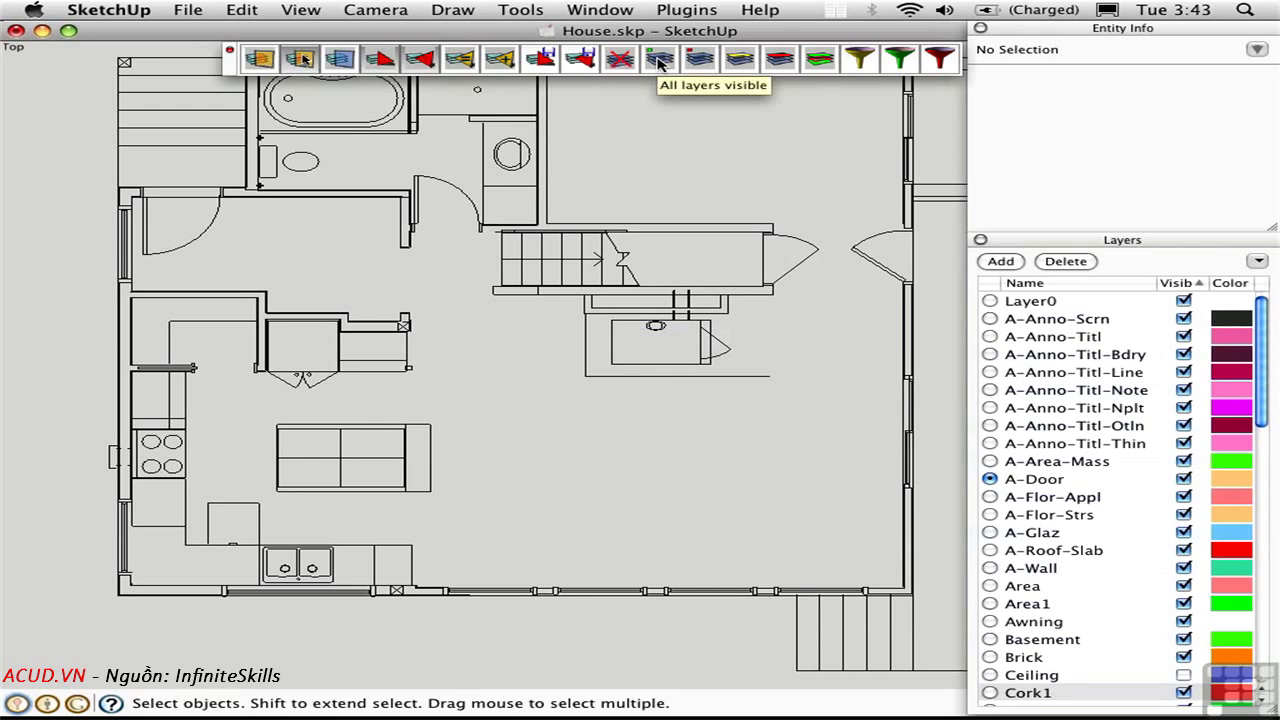
Make all layers visible, hide everything except A-Door, then show all layers again.
click(660, 60)
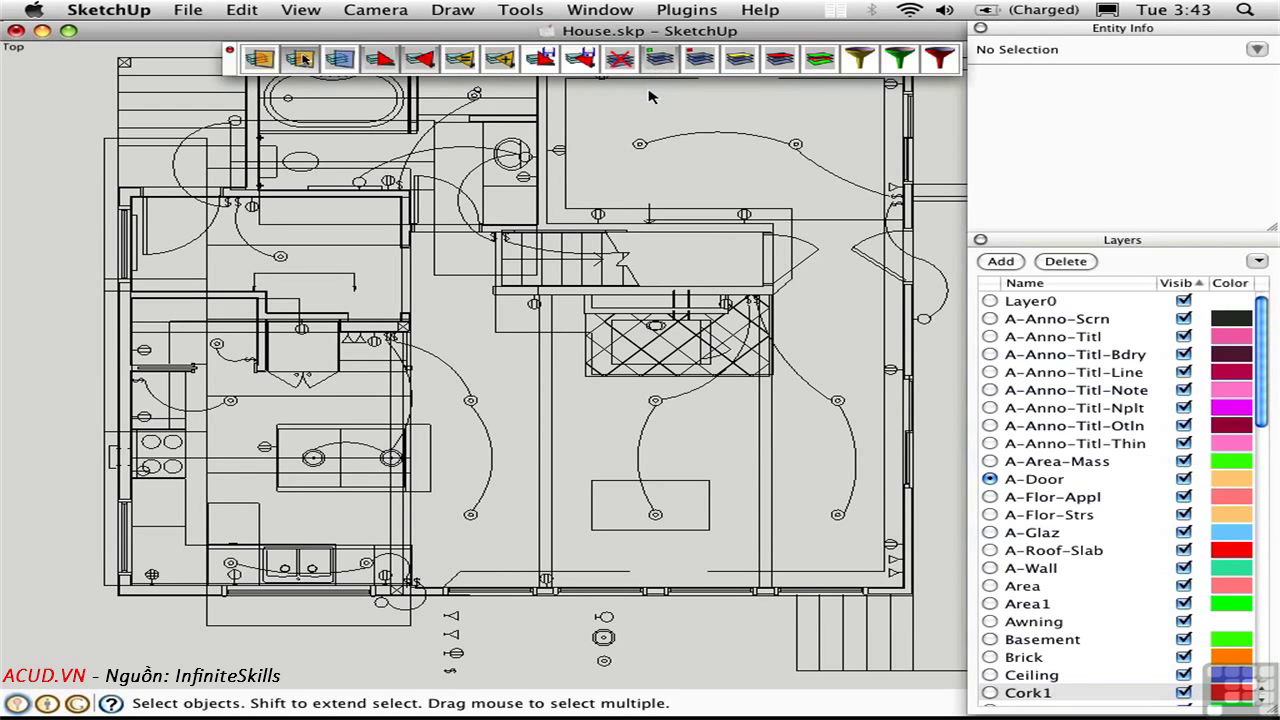
click(699, 60)
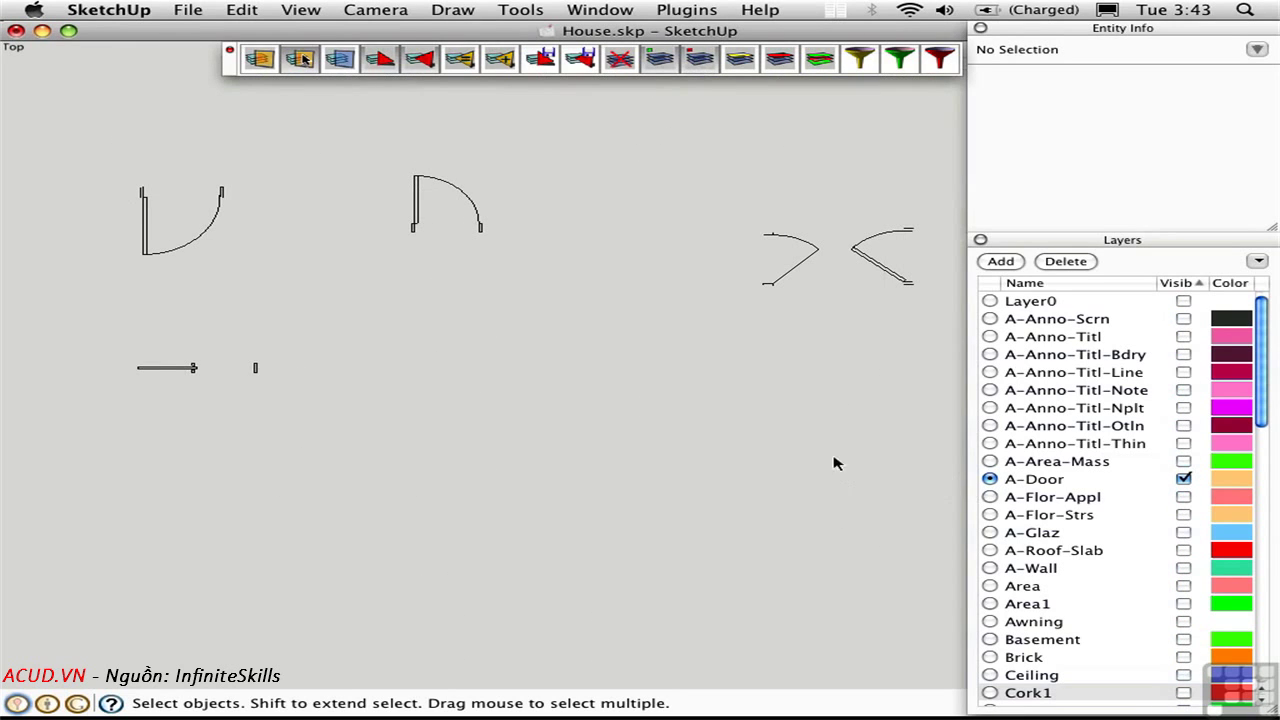
click(660, 59)
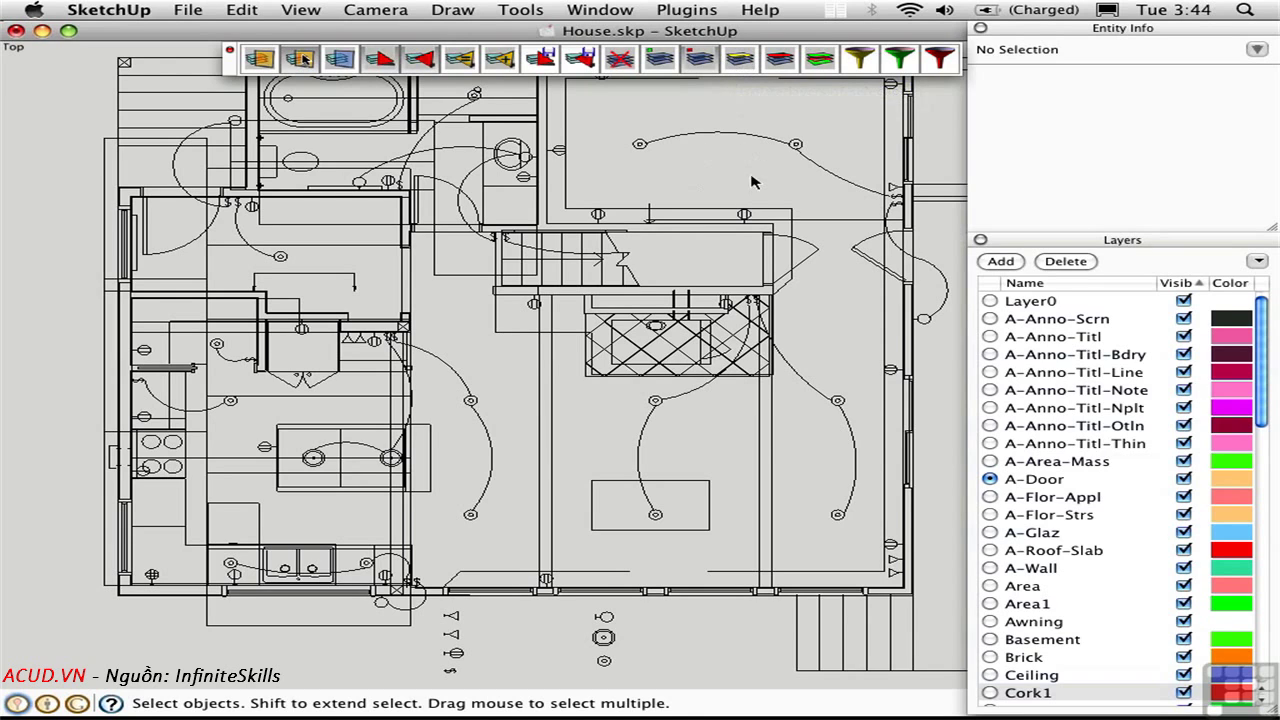
Isolate, then hide, the electrical arc's layer, then make all layers visible again.
click(700, 132)
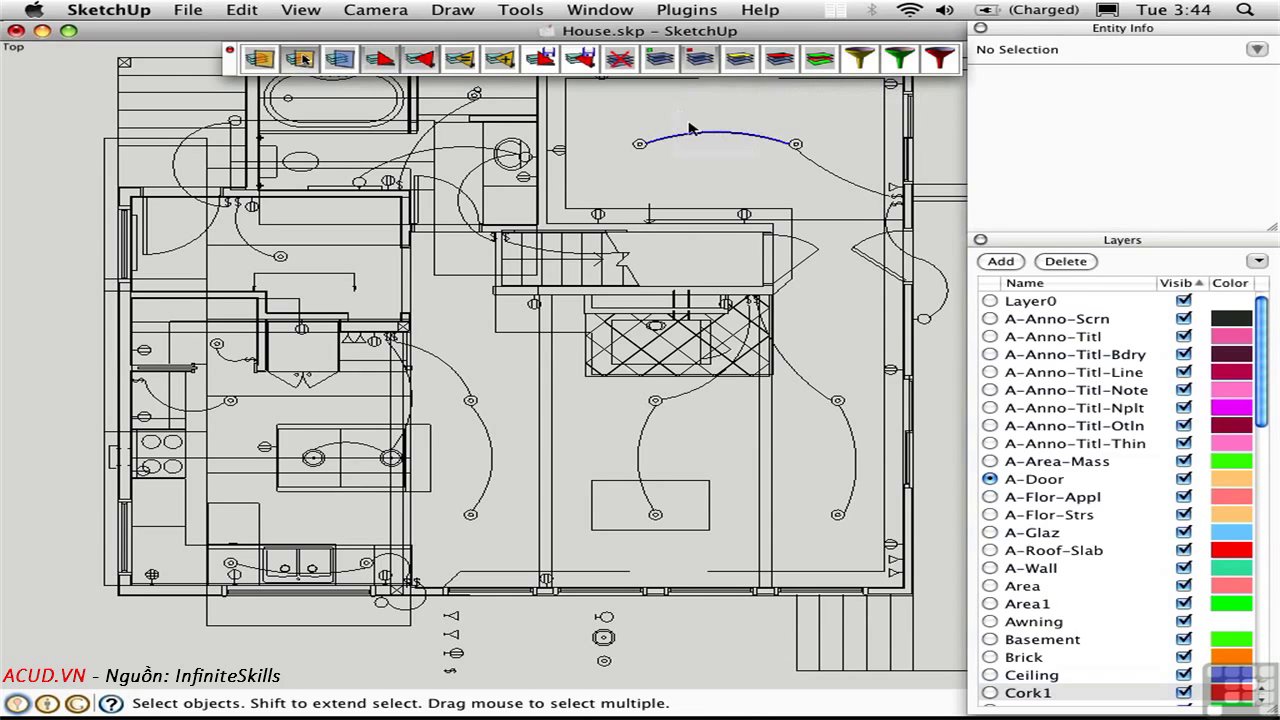
click(741, 61)
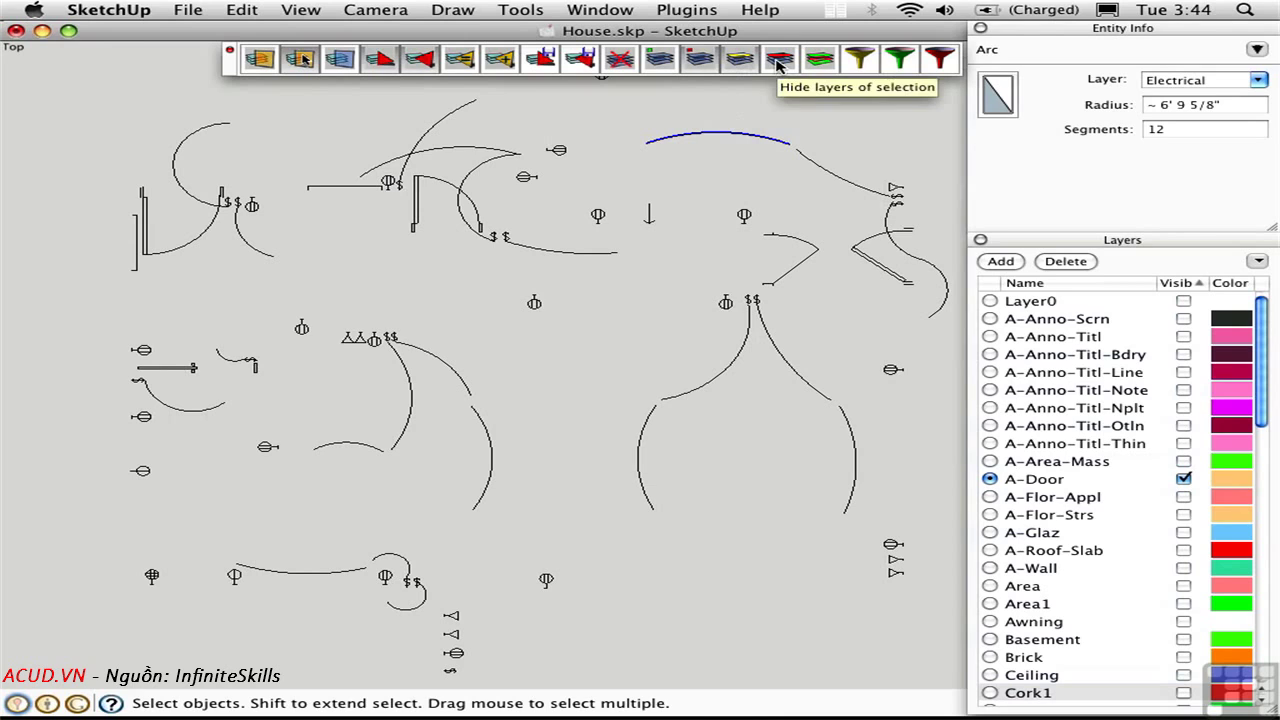
click(779, 62)
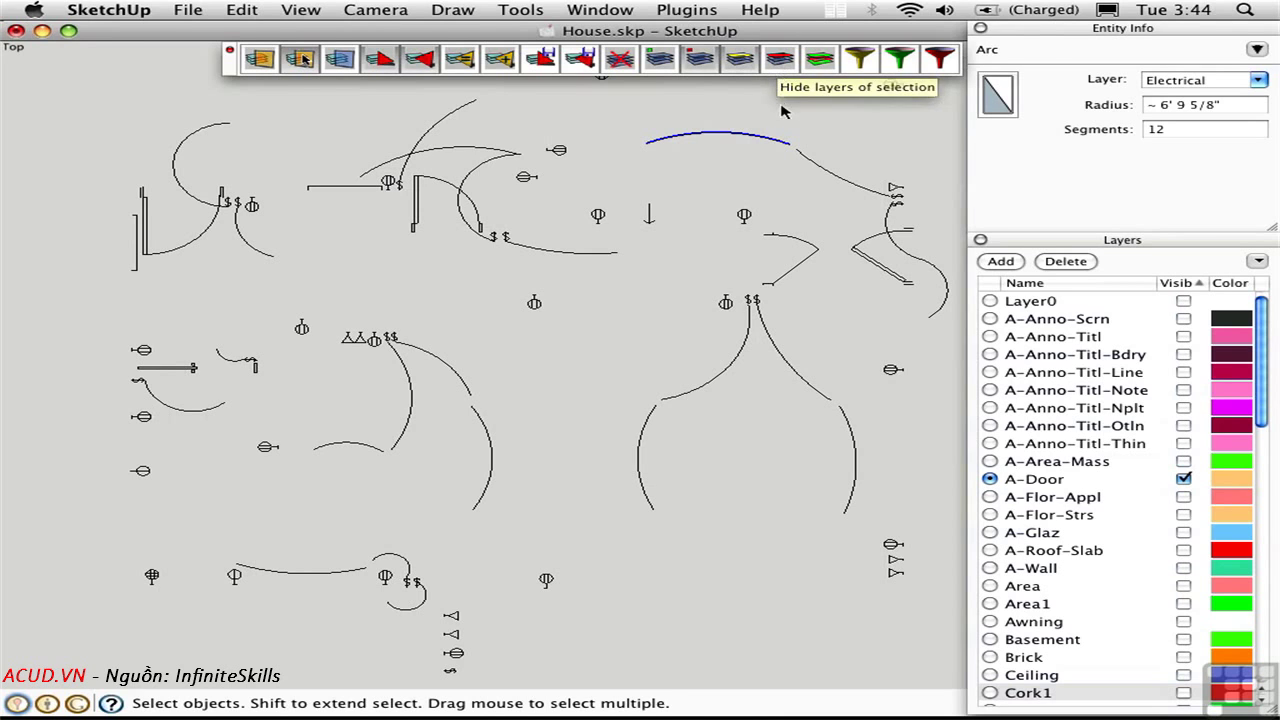
click(658, 62)
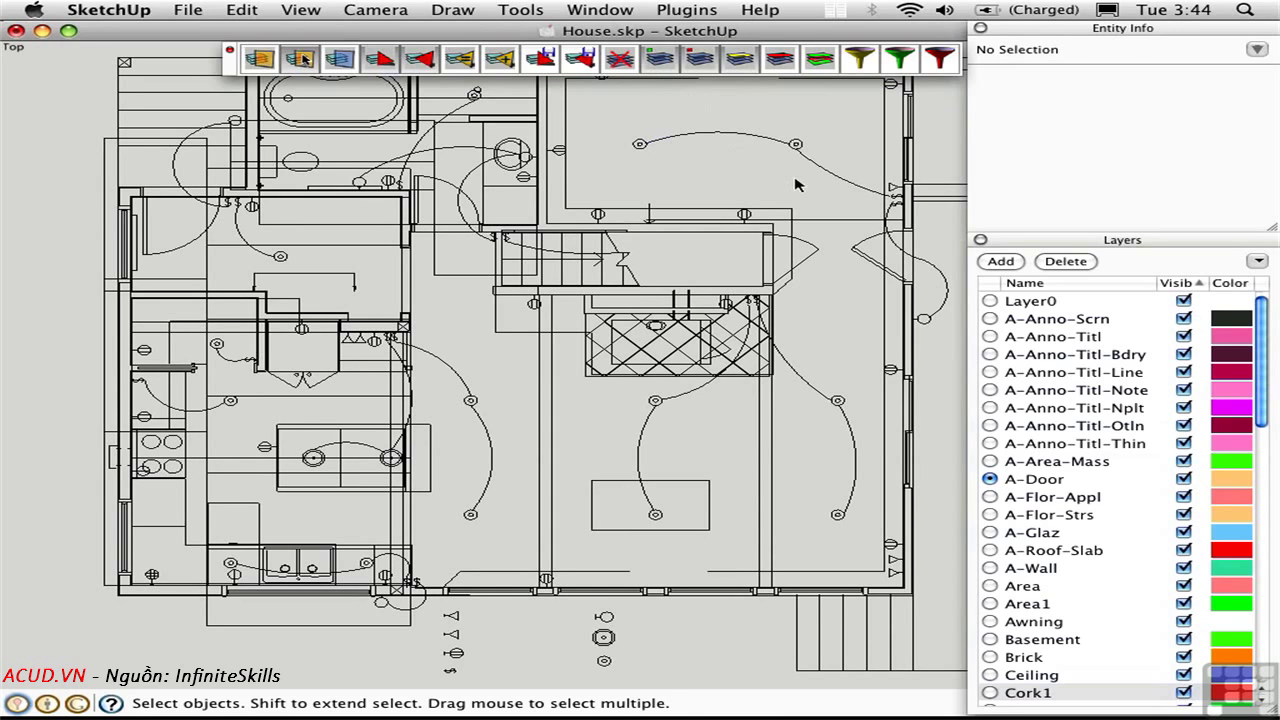
Hide the Electrical, Ceiling and HW layers using edges picked near the stairs.
click(736, 137)
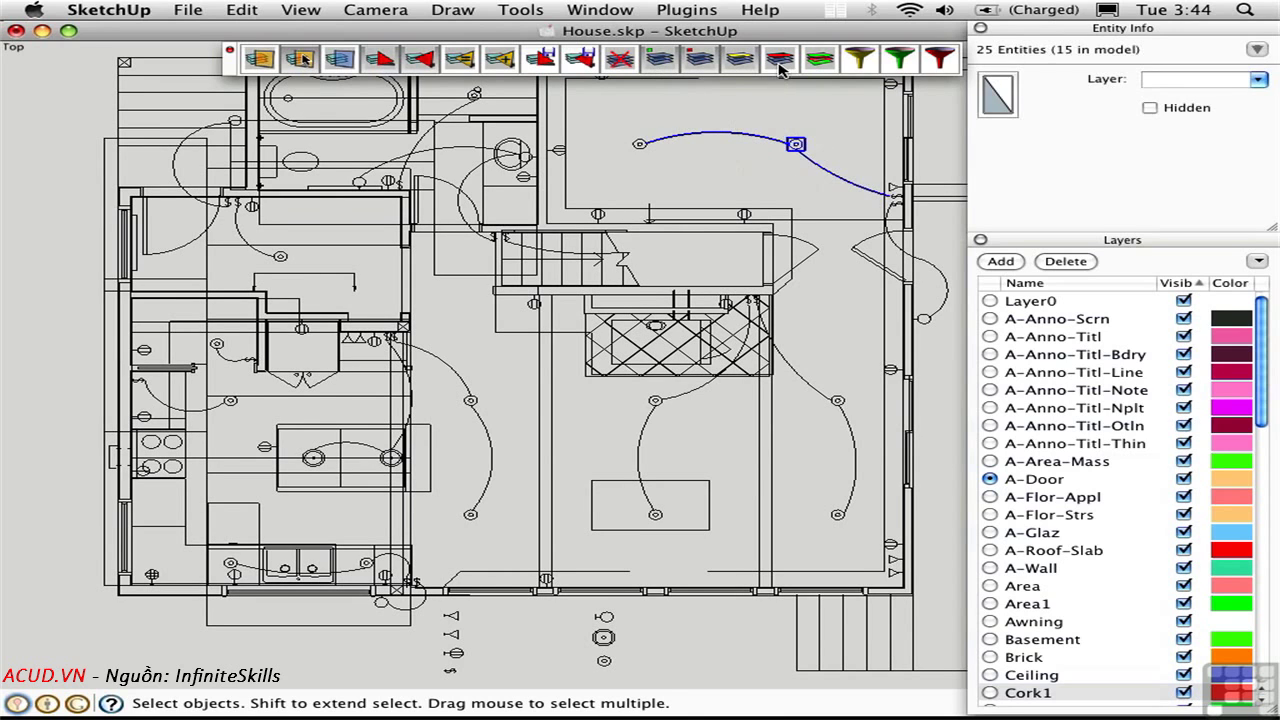
click(779, 62)
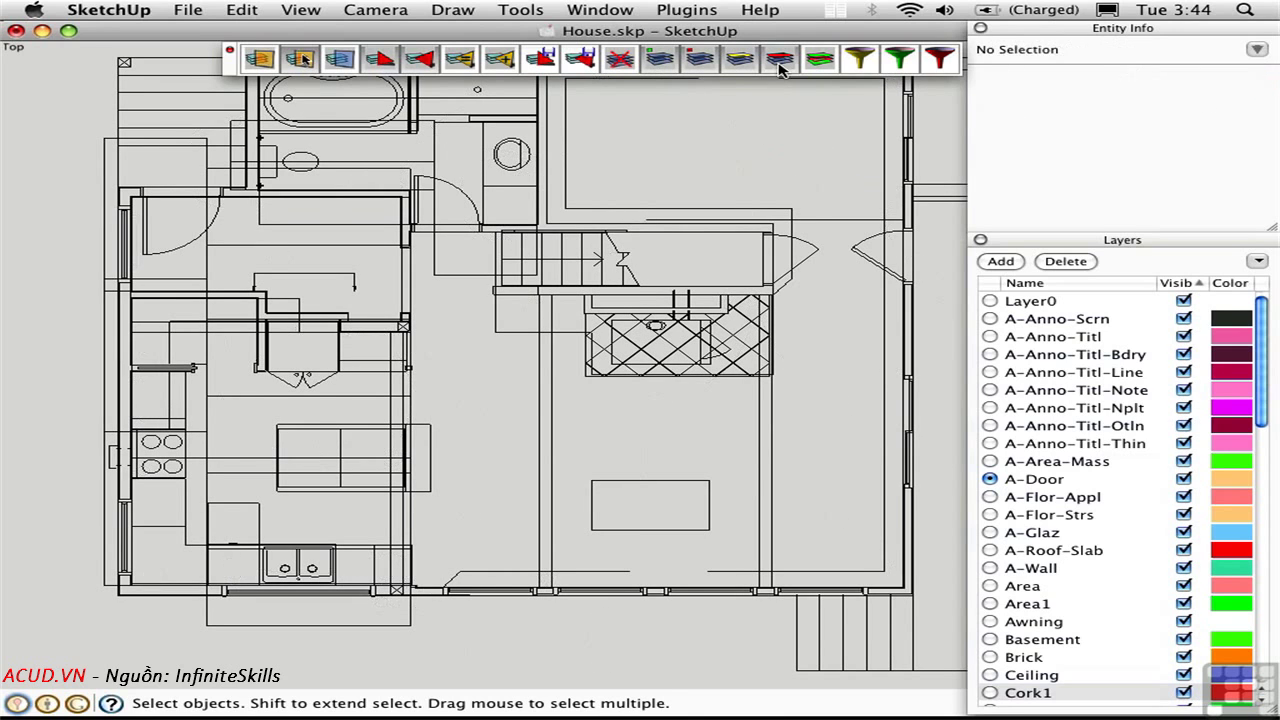
click(790, 212)
click(779, 62)
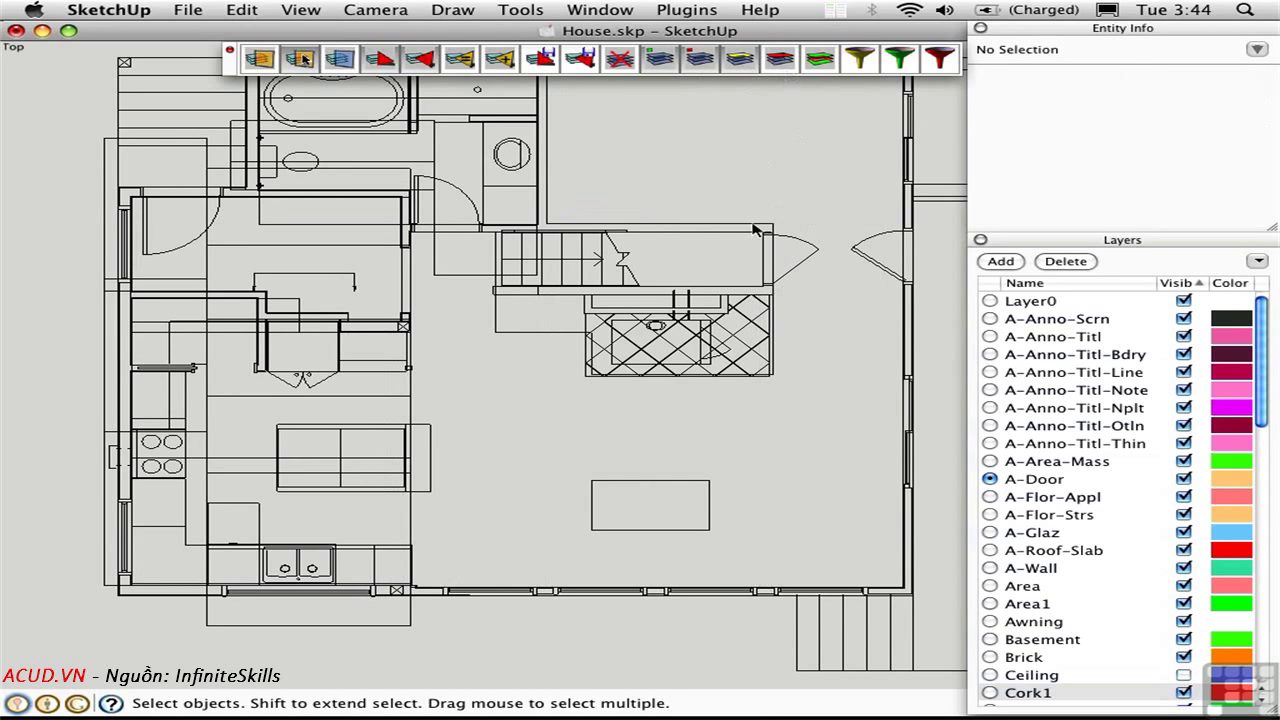
drag(515, 358, 462, 324)
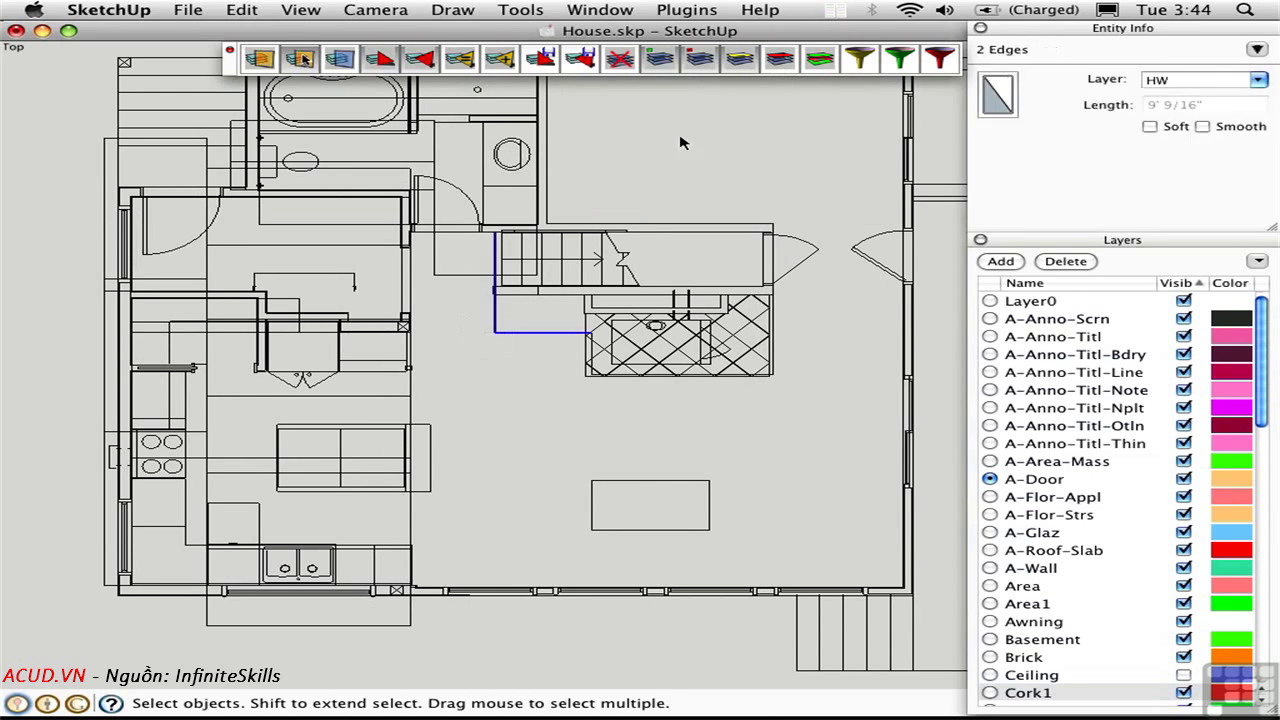
click(779, 62)
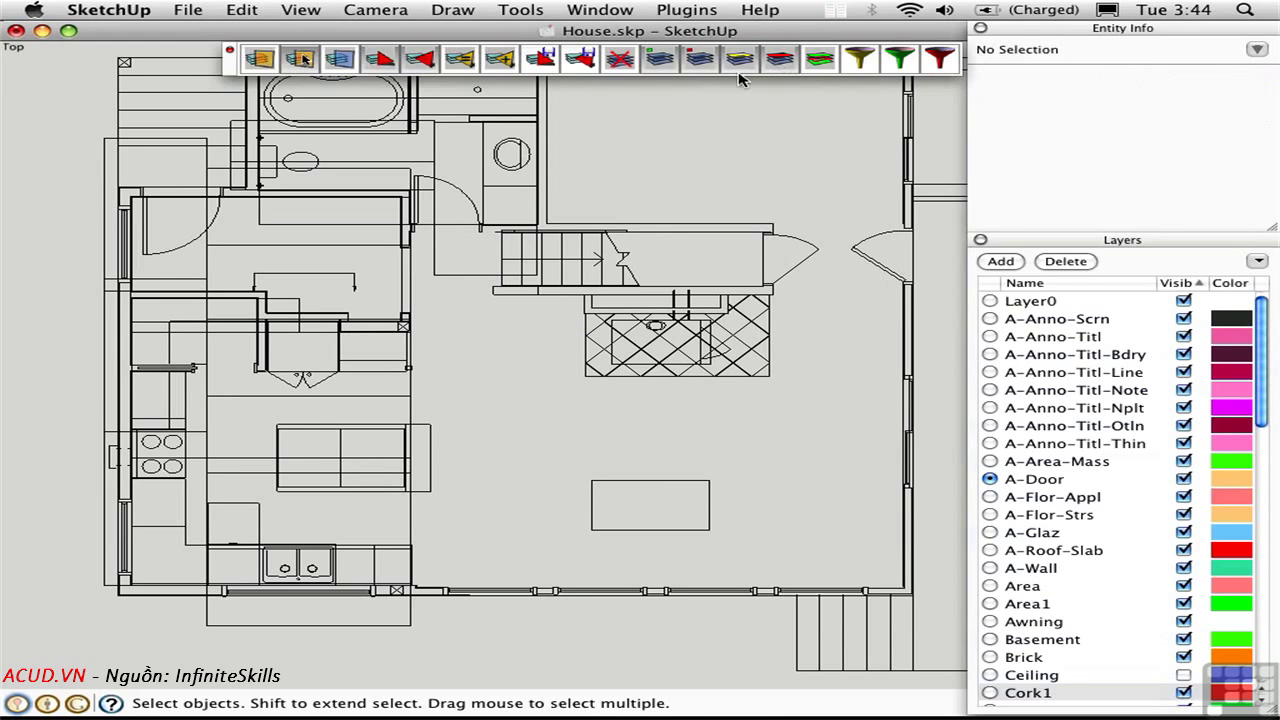
Hide the layers of nine edges near the stairs, then invert layer visibility twice.
drag(460, 298, 428, 221)
shift+click(404, 282)
shift+click(345, 272)
click(783, 62)
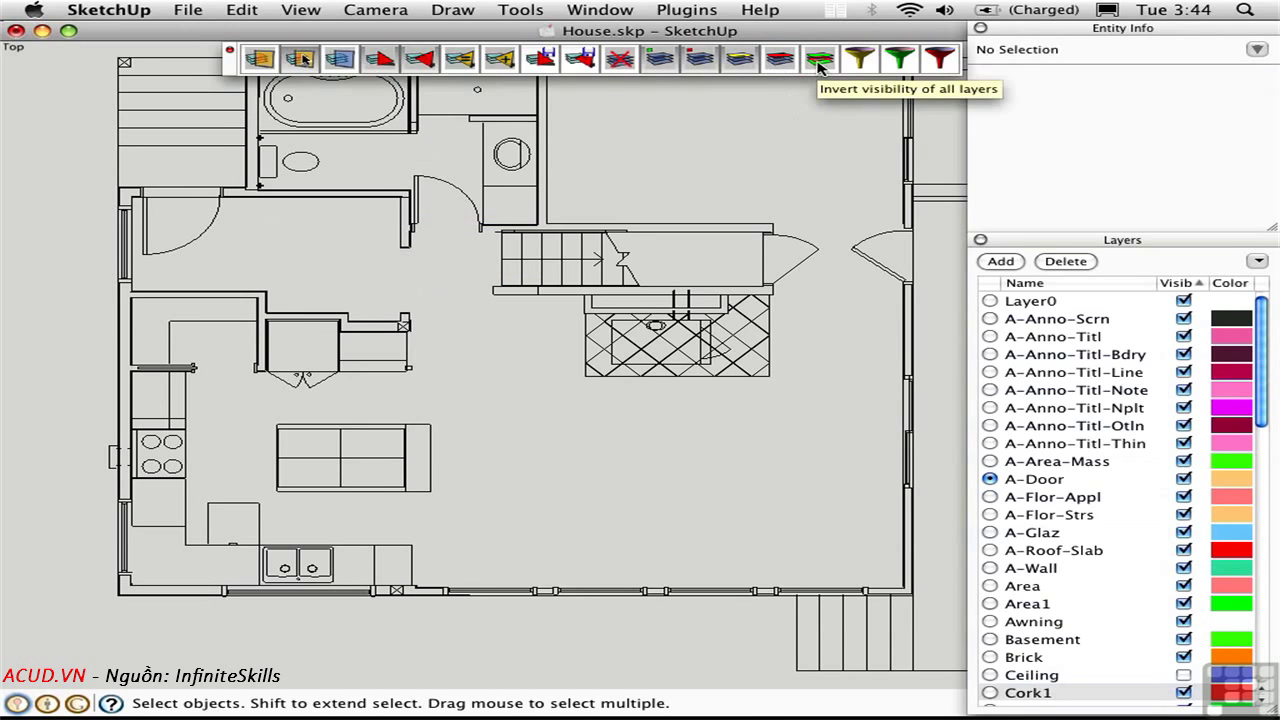
click(818, 62)
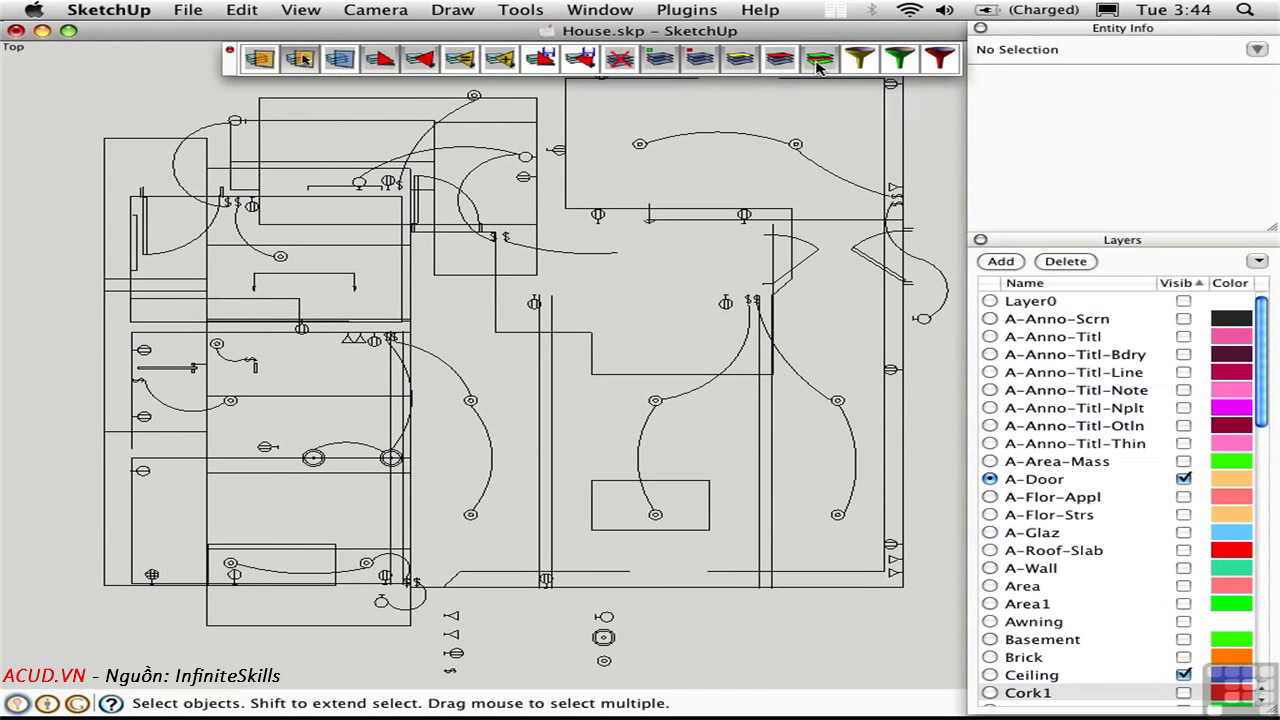
click(818, 62)
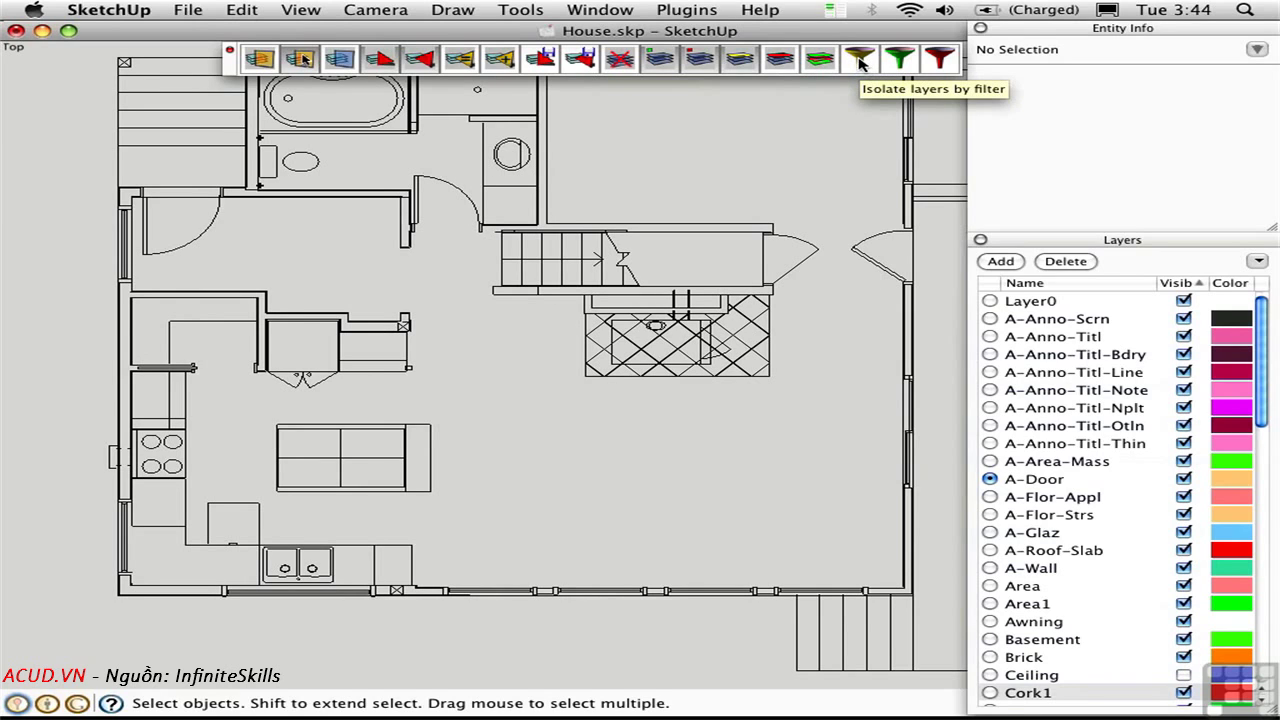
click(861, 60)
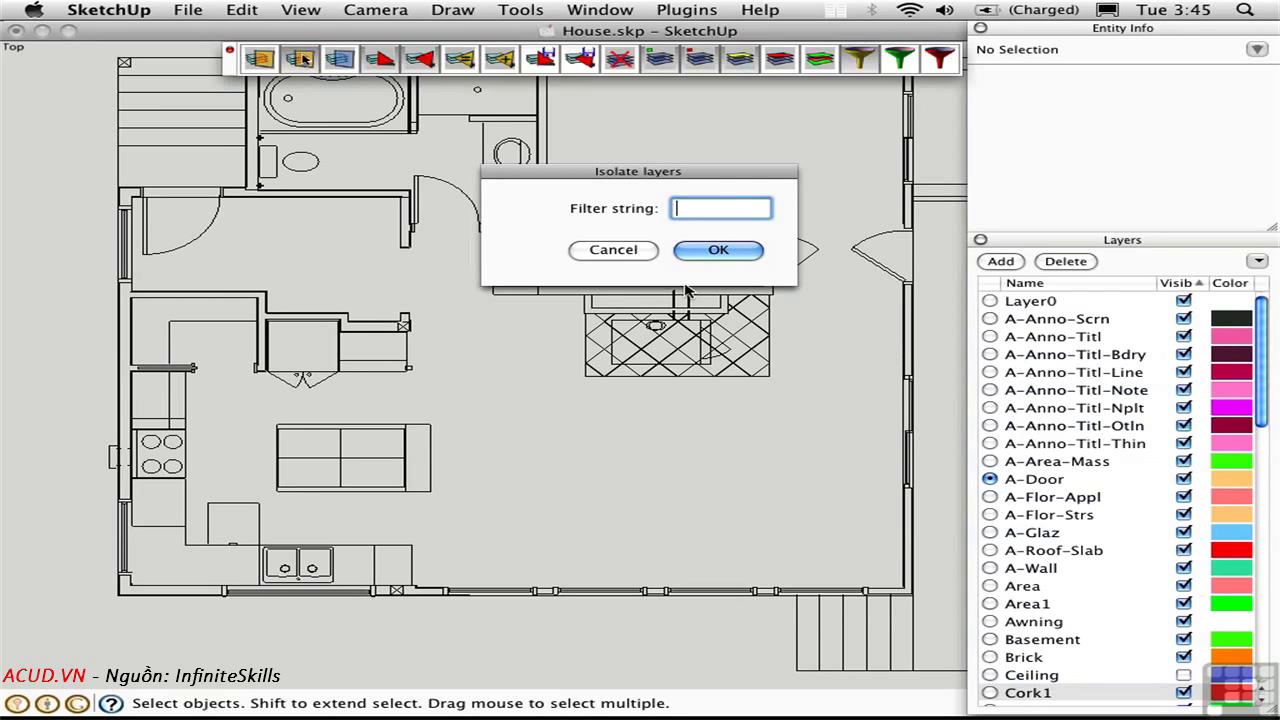
click(716, 250)
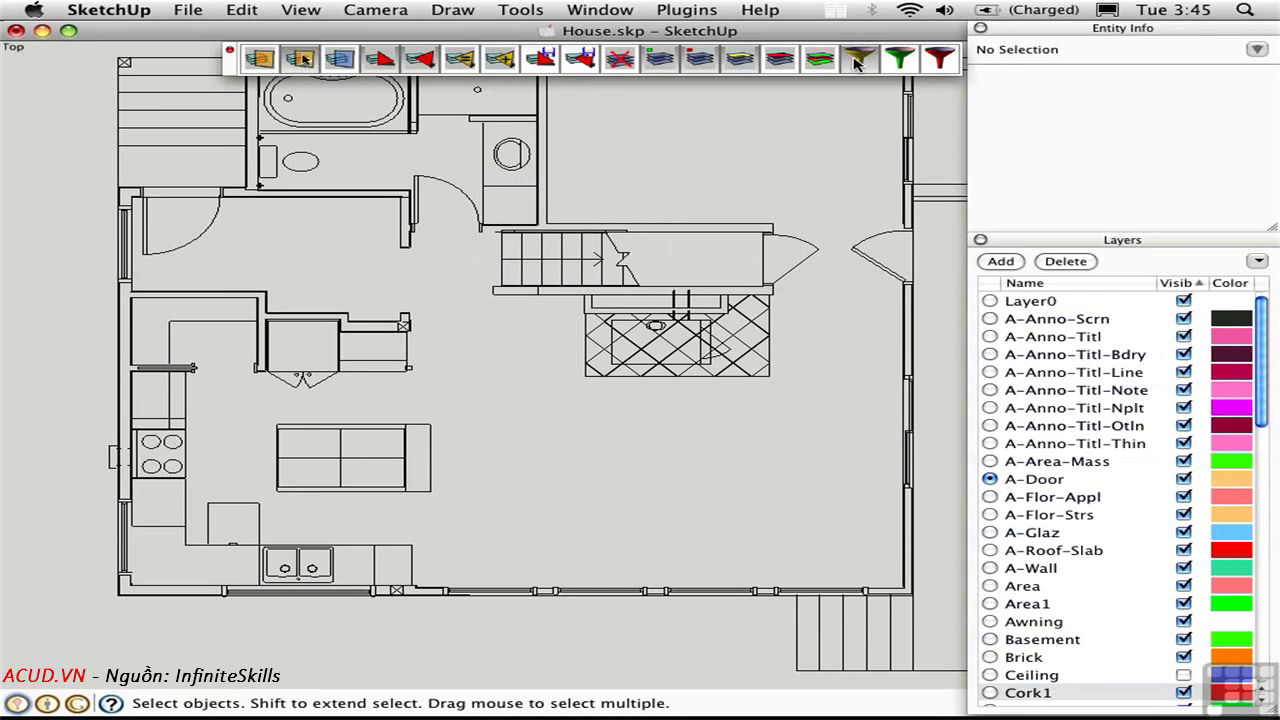